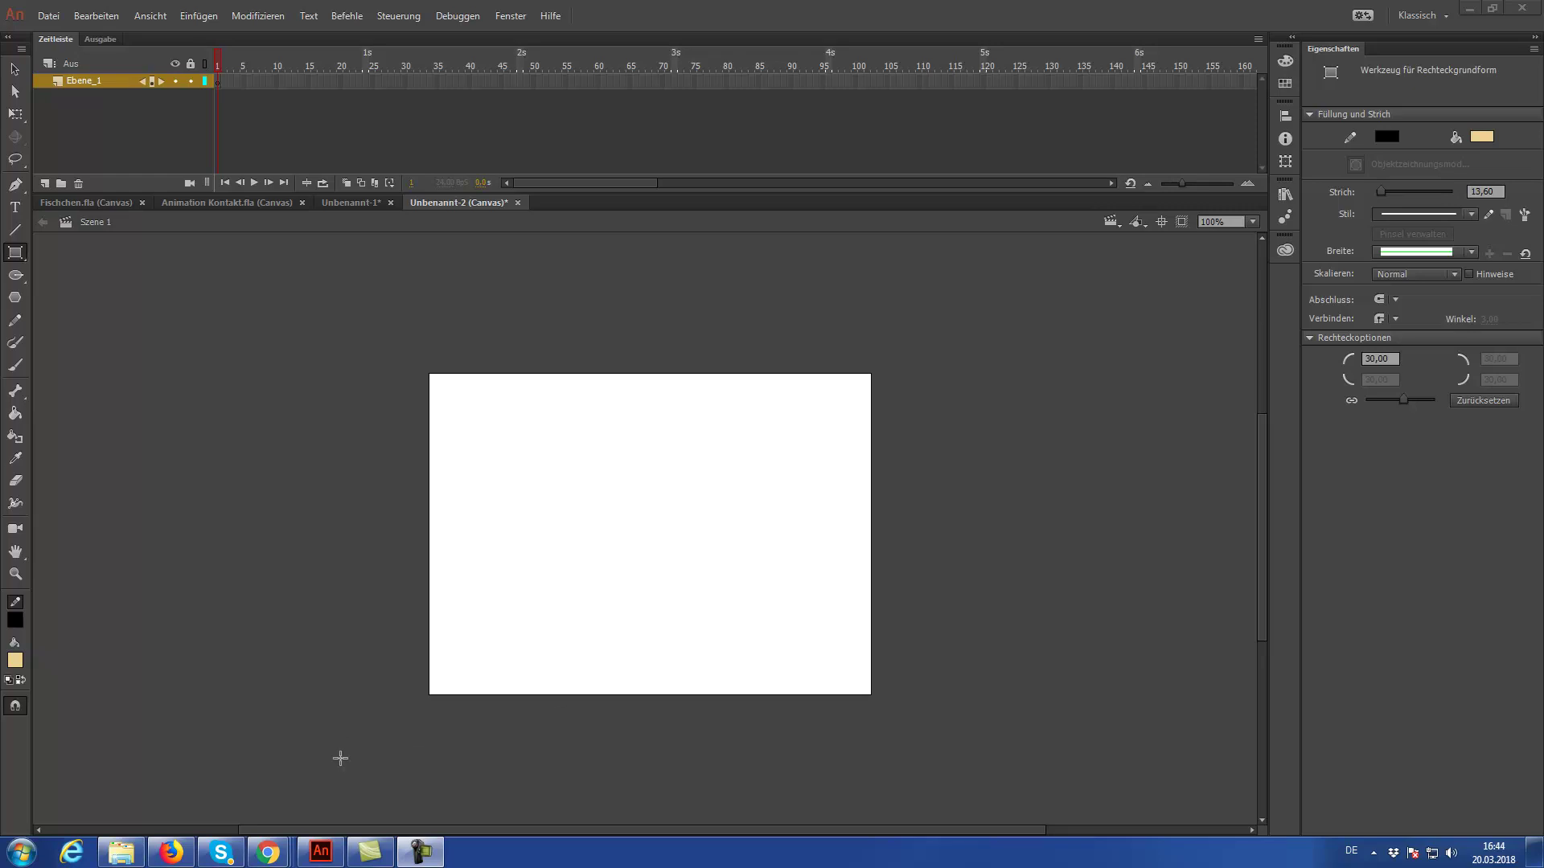
View the artwork in Fischchen.fla and Animation Kontakt.fla, and return to the blank Unbenannt-2 document.
left_click(103, 201)
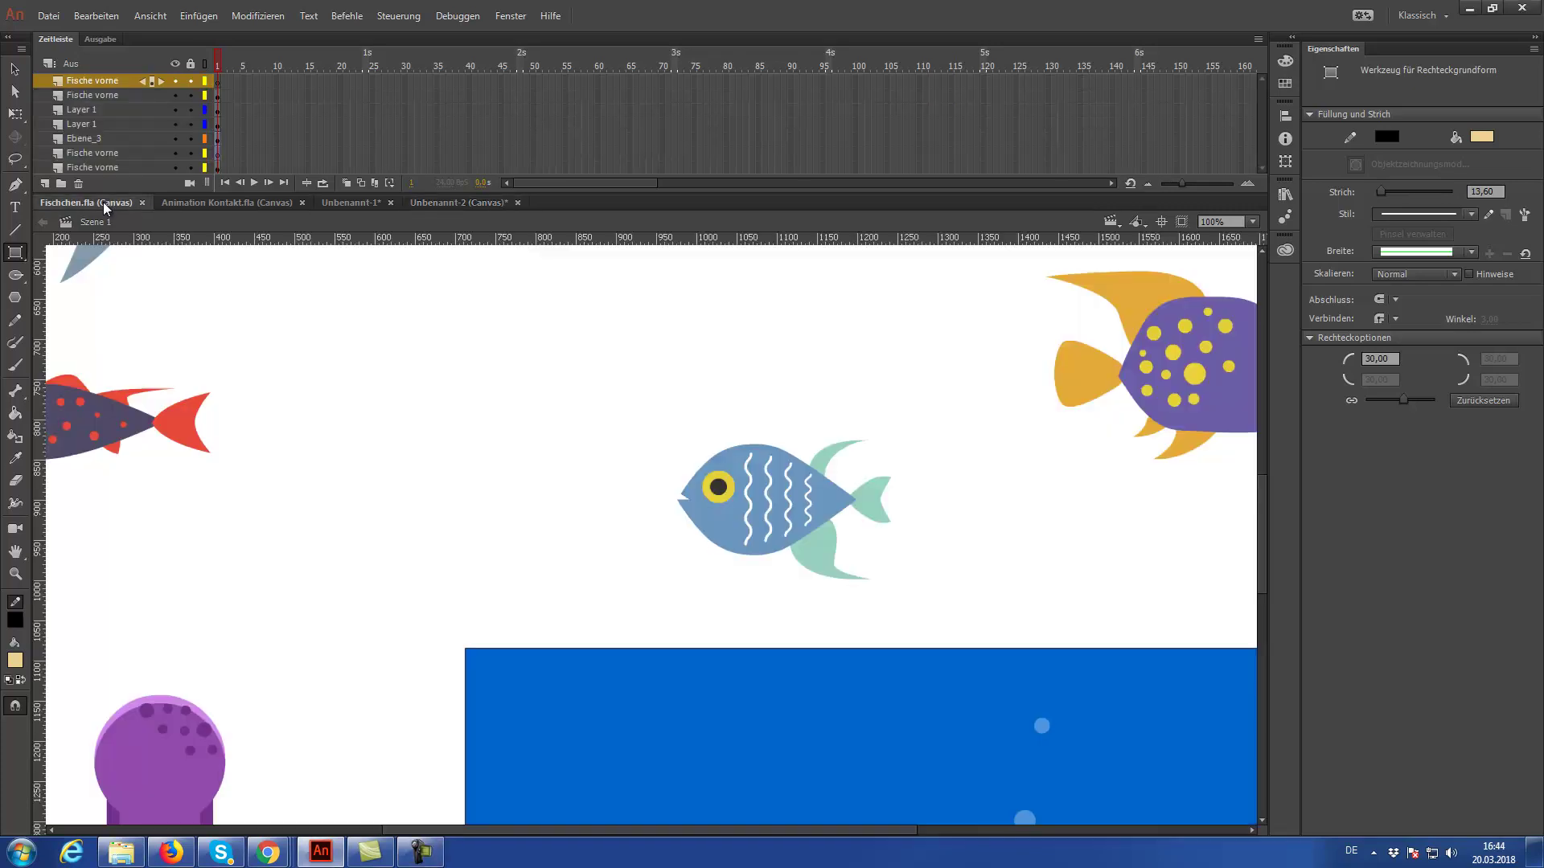
left_click(196, 202)
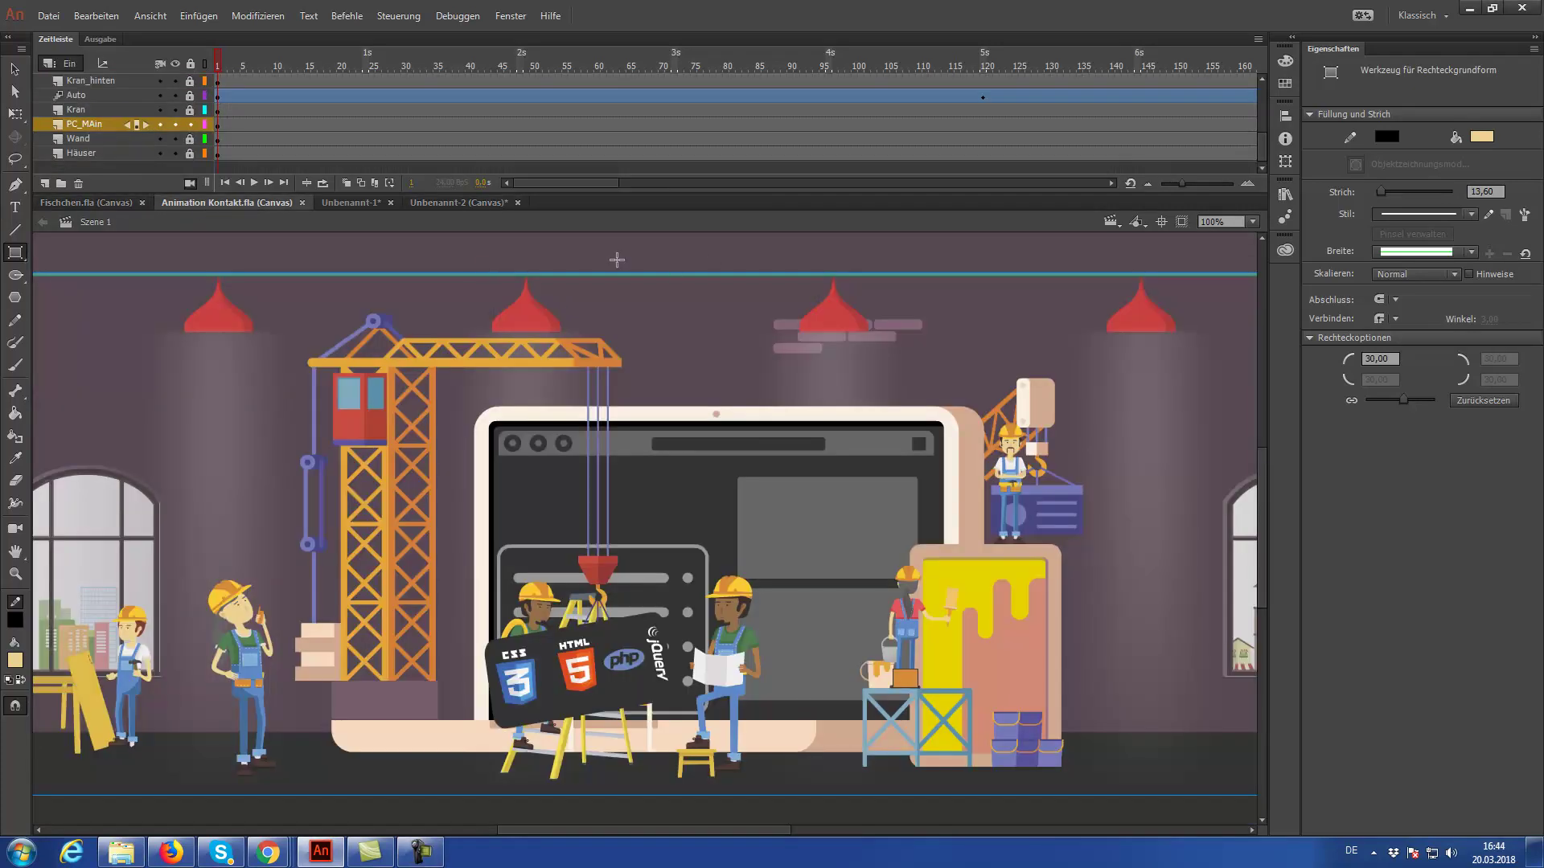
left_click(452, 203)
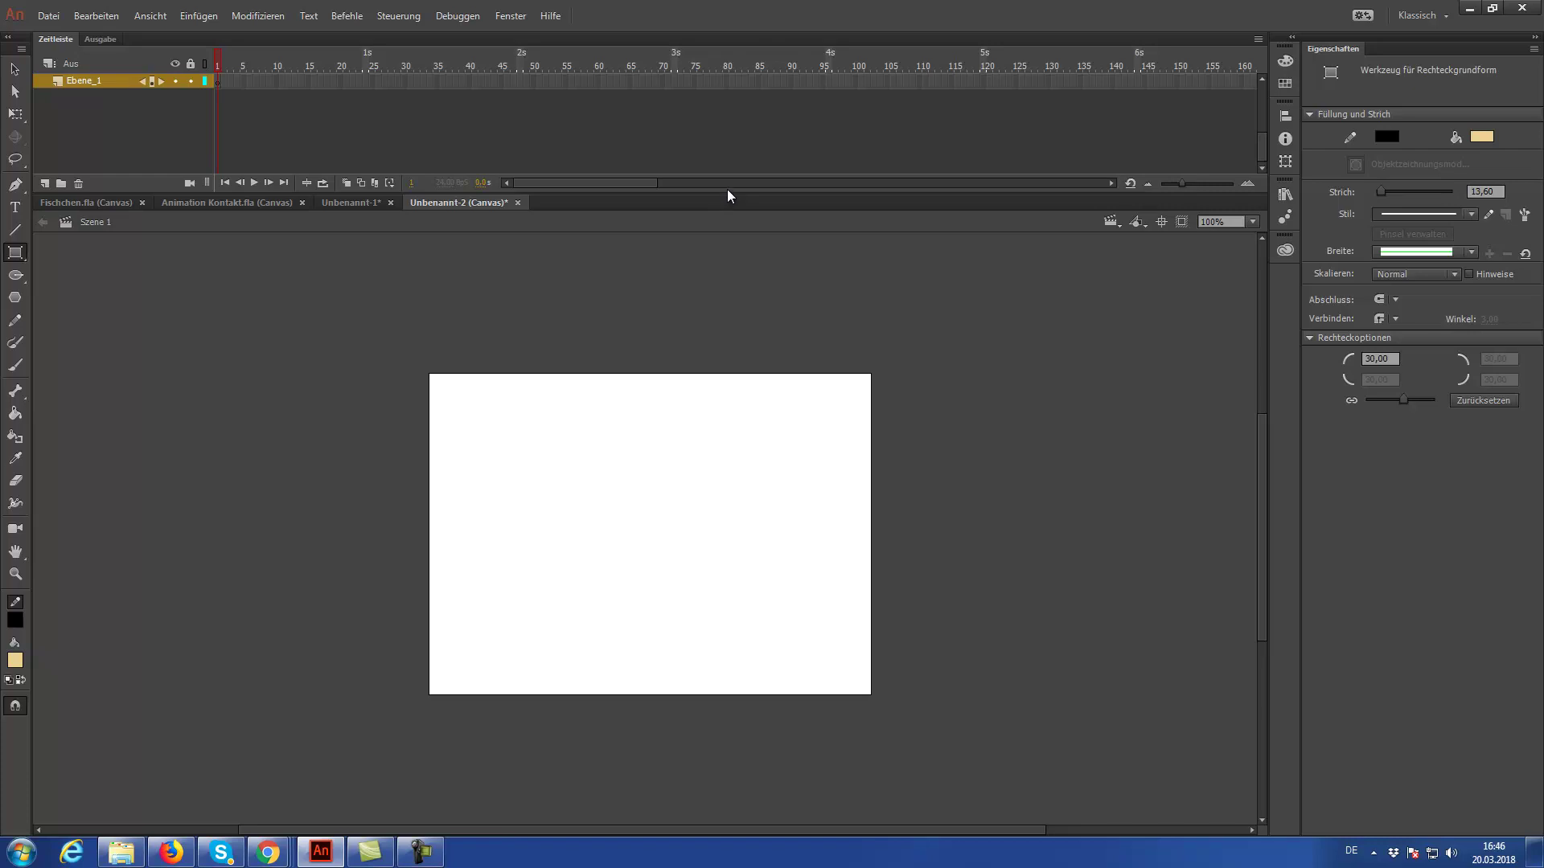
Enlarge the timeline area downwards and keep Klassisch as the workspace.
left_click_drag(727, 194, 719, 253)
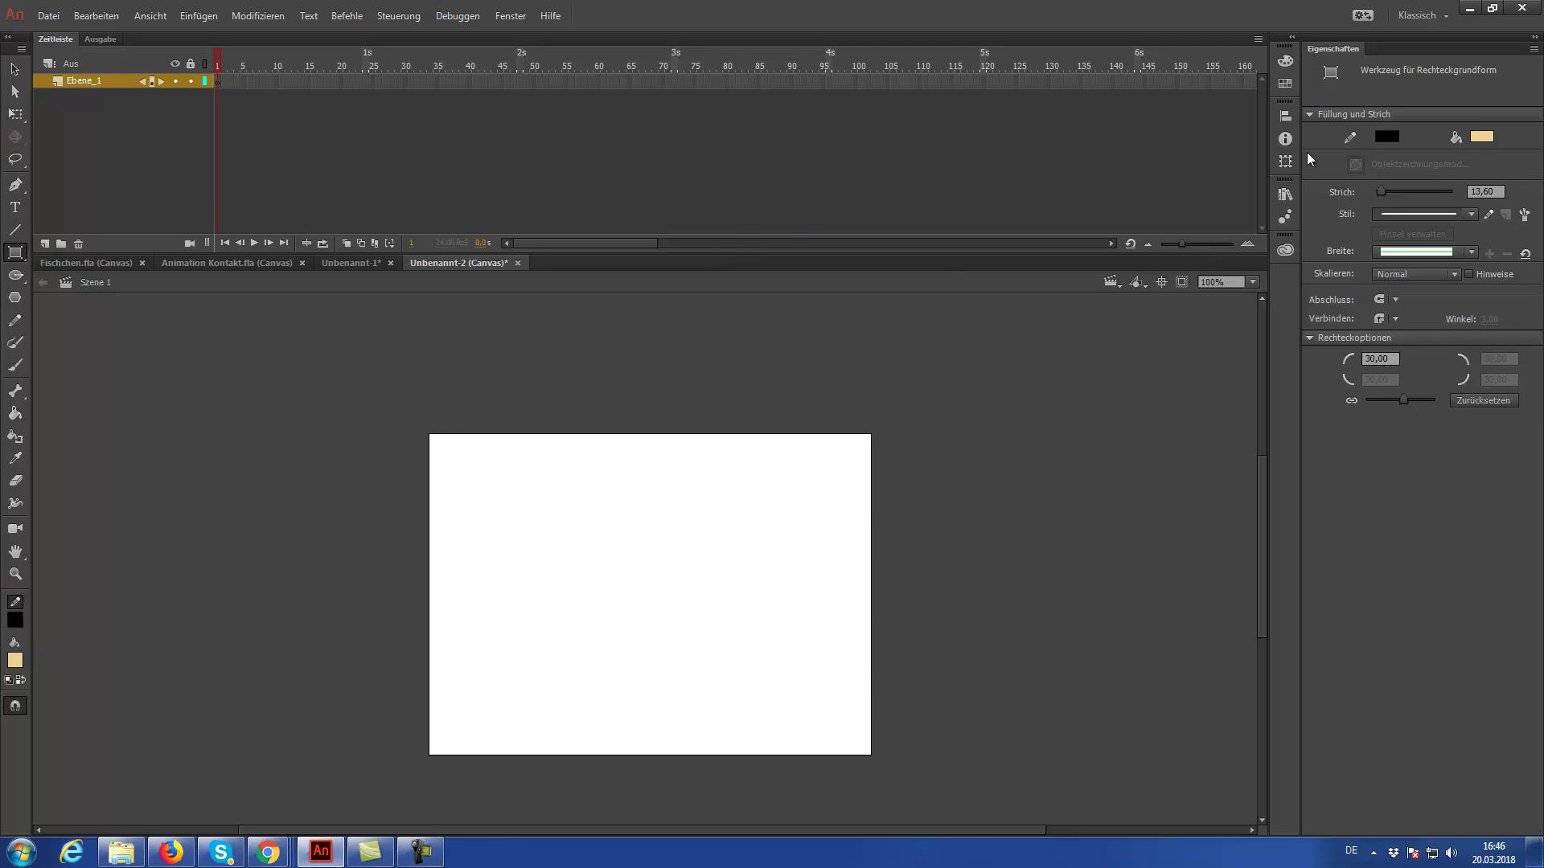
left_click(1439, 12)
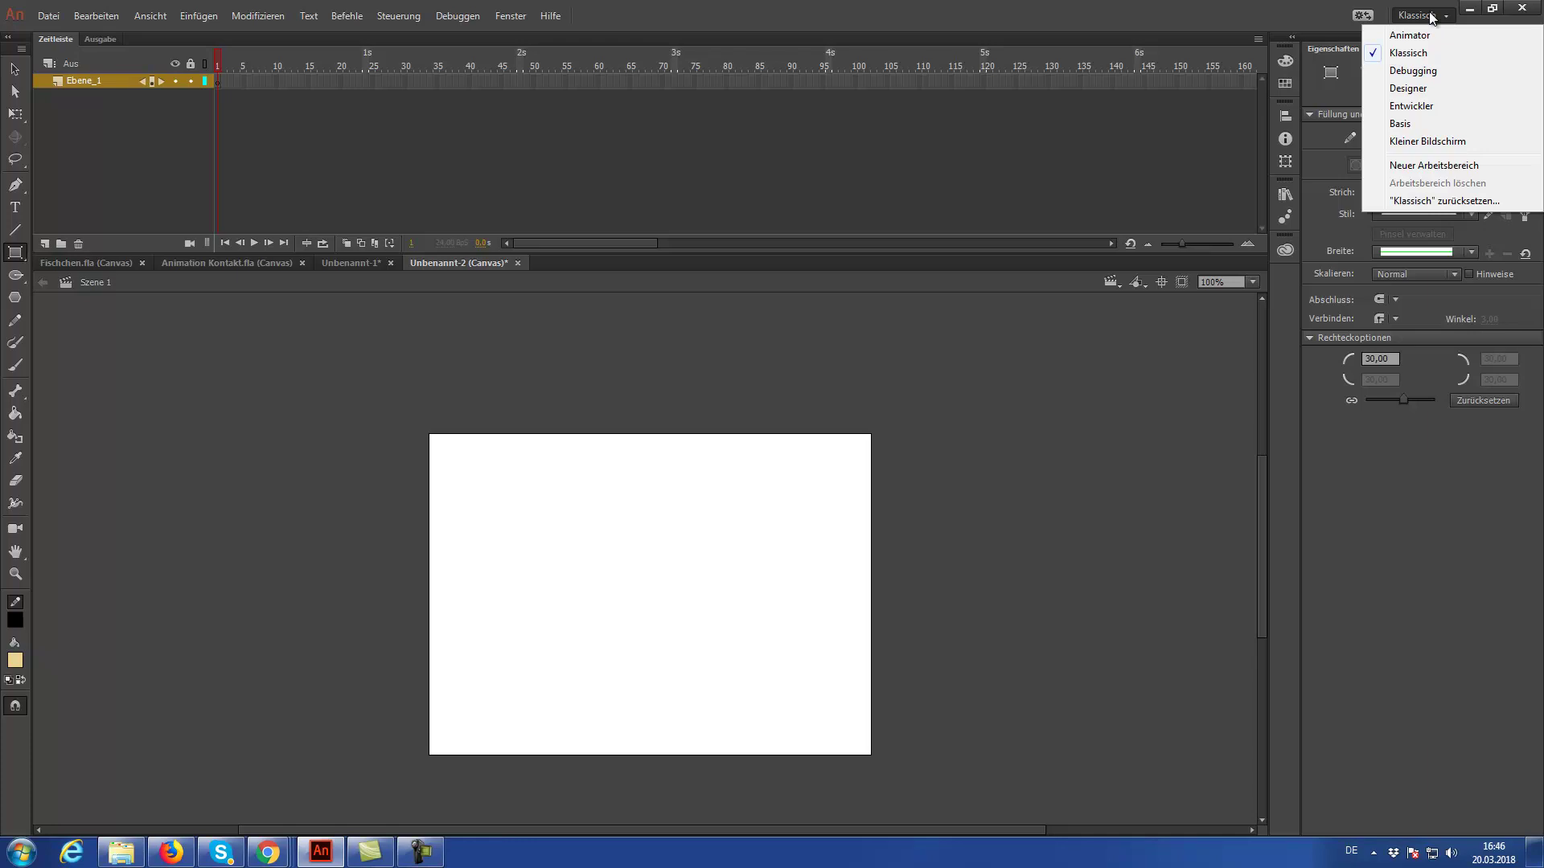
left_click(1403, 53)
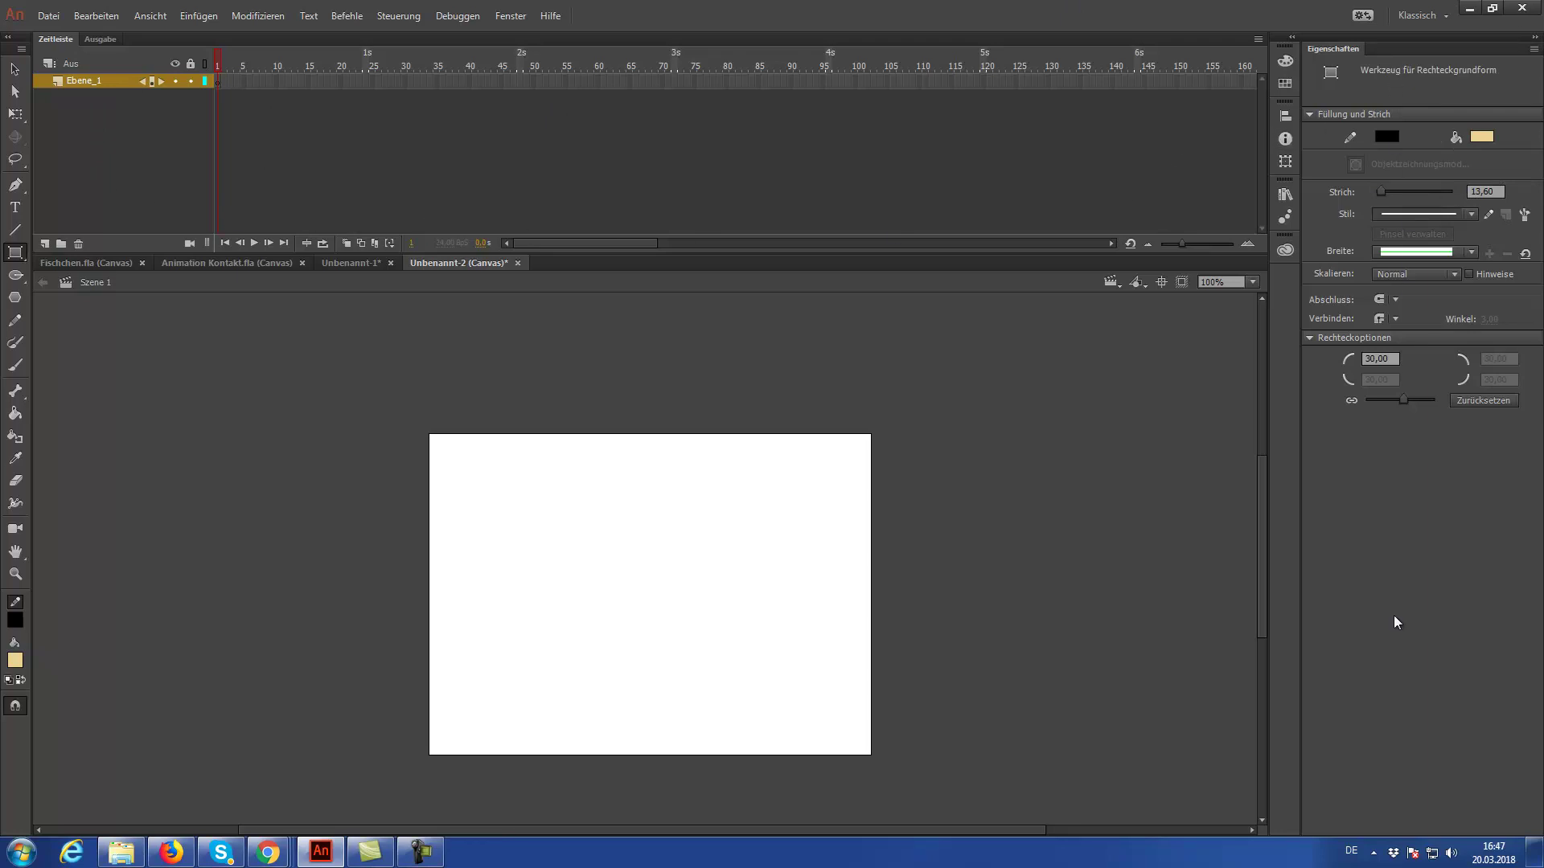
Examine the collapsed Farbfelder, Farbe and Ausrichten panels, and close them again.
left_click(1285, 87)
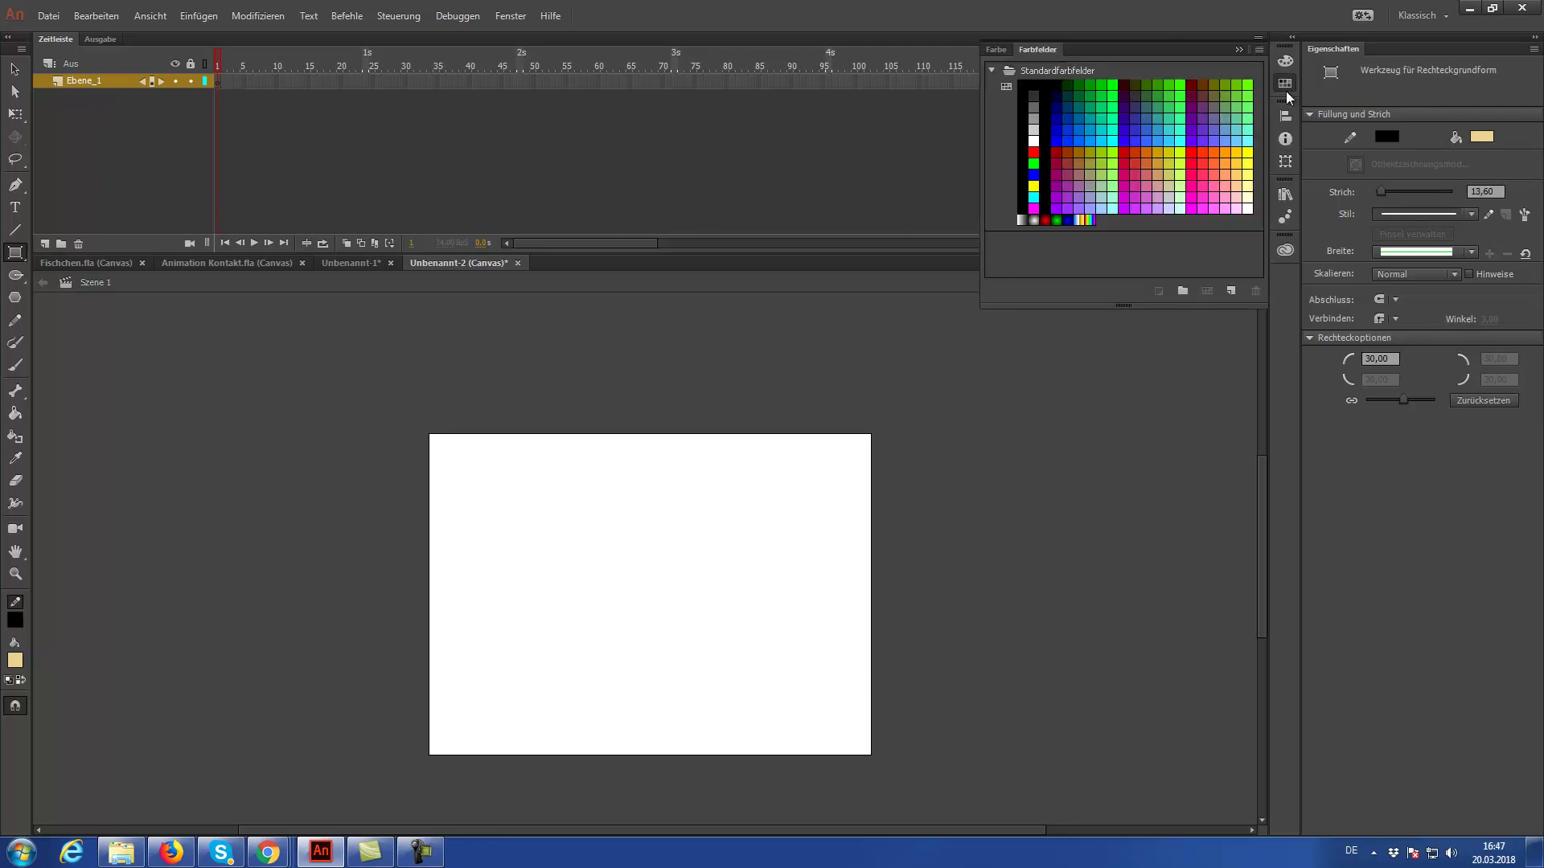
left_click(1285, 61)
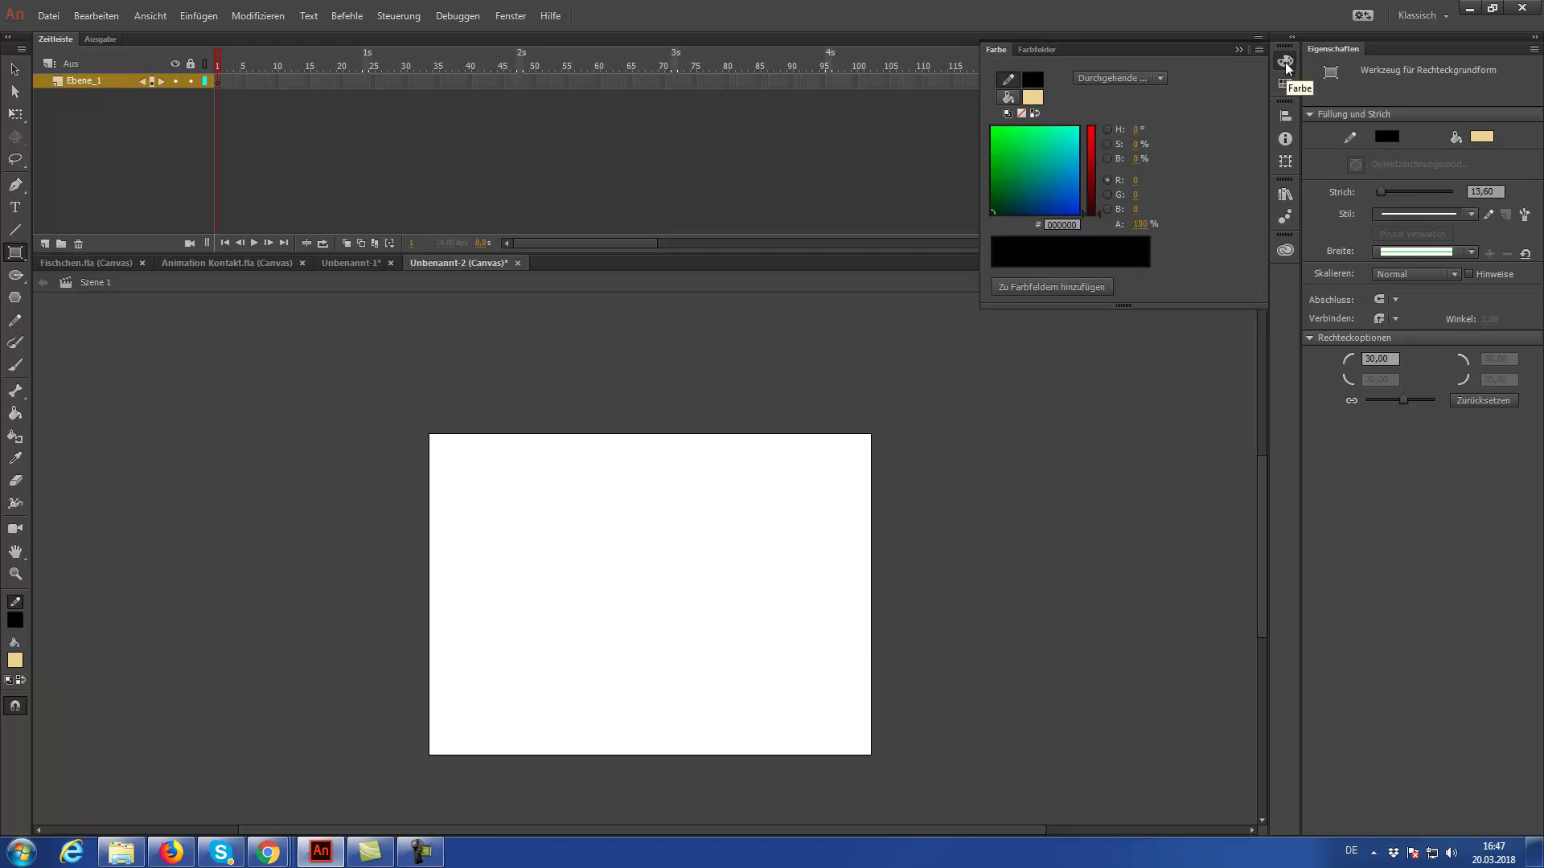
left_click(1286, 84)
left_click(1286, 117)
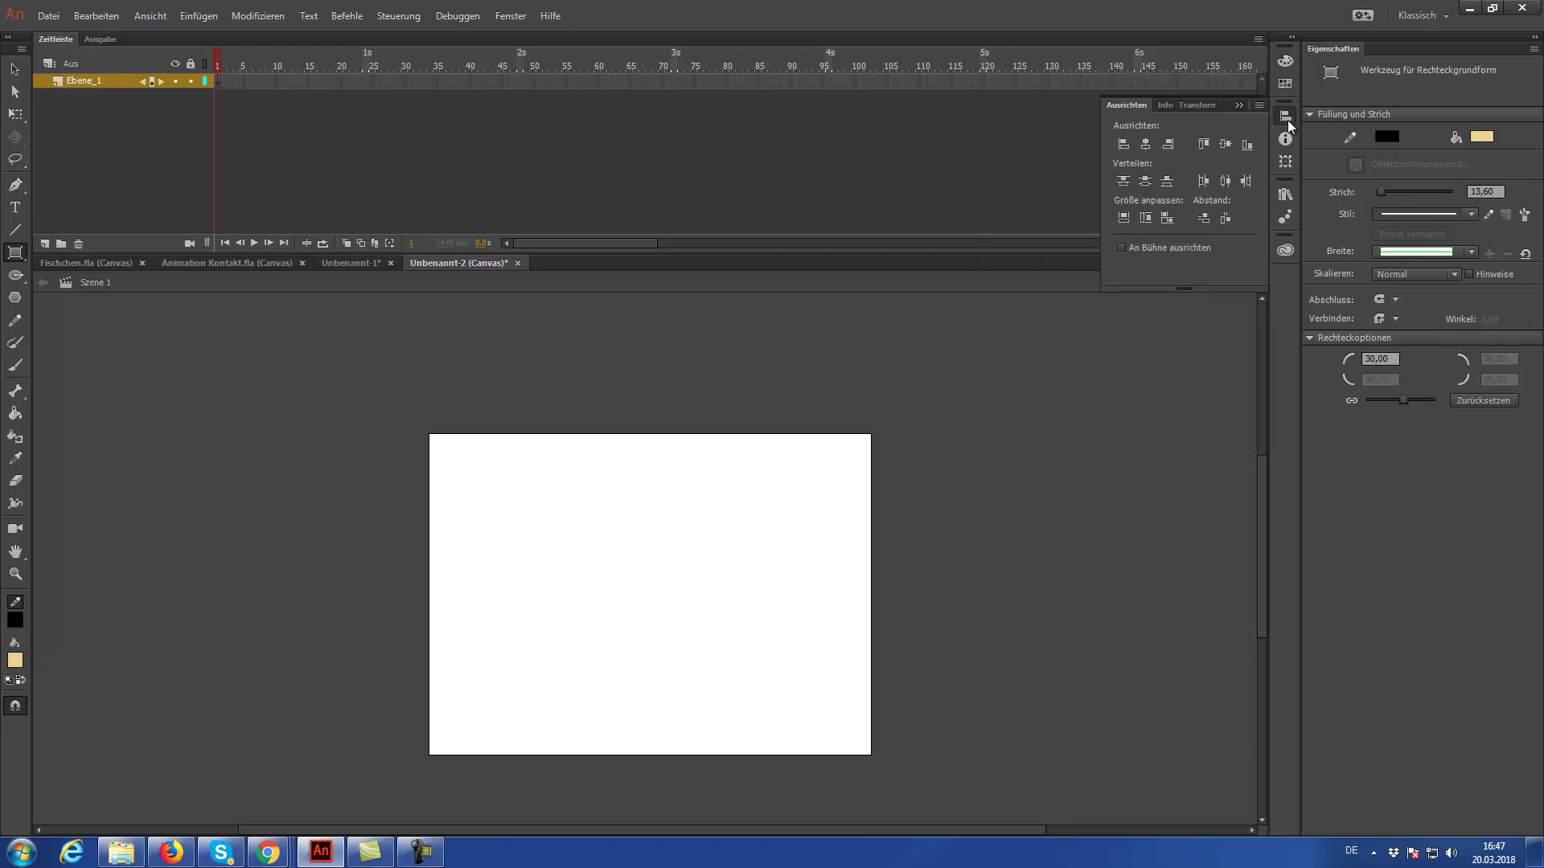
left_click(1286, 118)
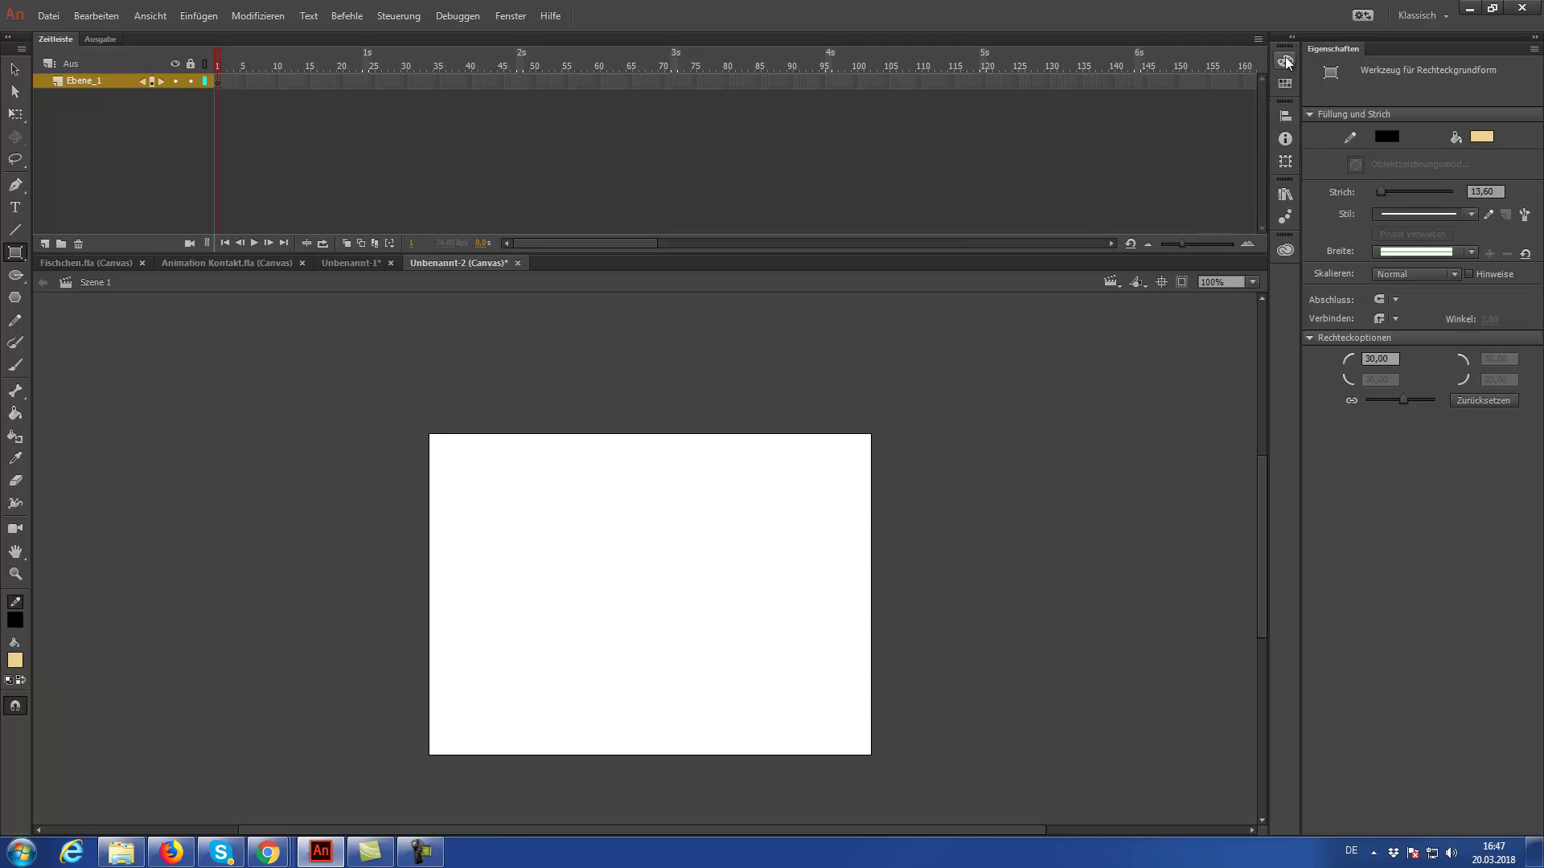
left_click(1284, 119)
left_click(1285, 119)
mouse_move(604, 252)
left_mouse_down()
mouse_move(604, 174)
mouse_move(591, 252)
left_mouse_up()
Try the Kleiner Bildschirm workspace and briefly expand its Eigenschaften panel.
left_click(1426, 20)
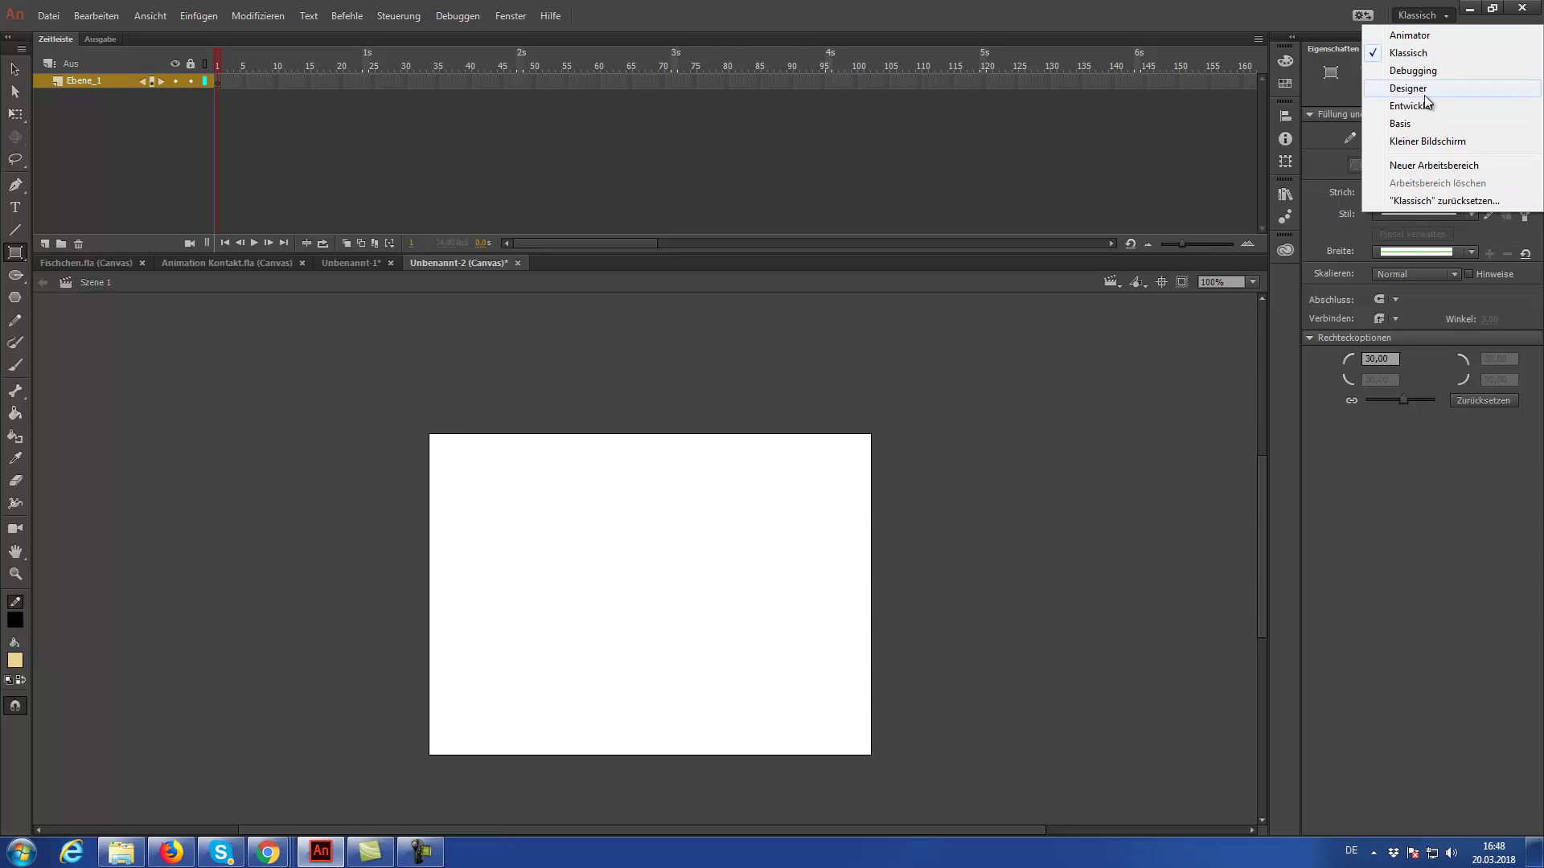
left_click(1404, 141)
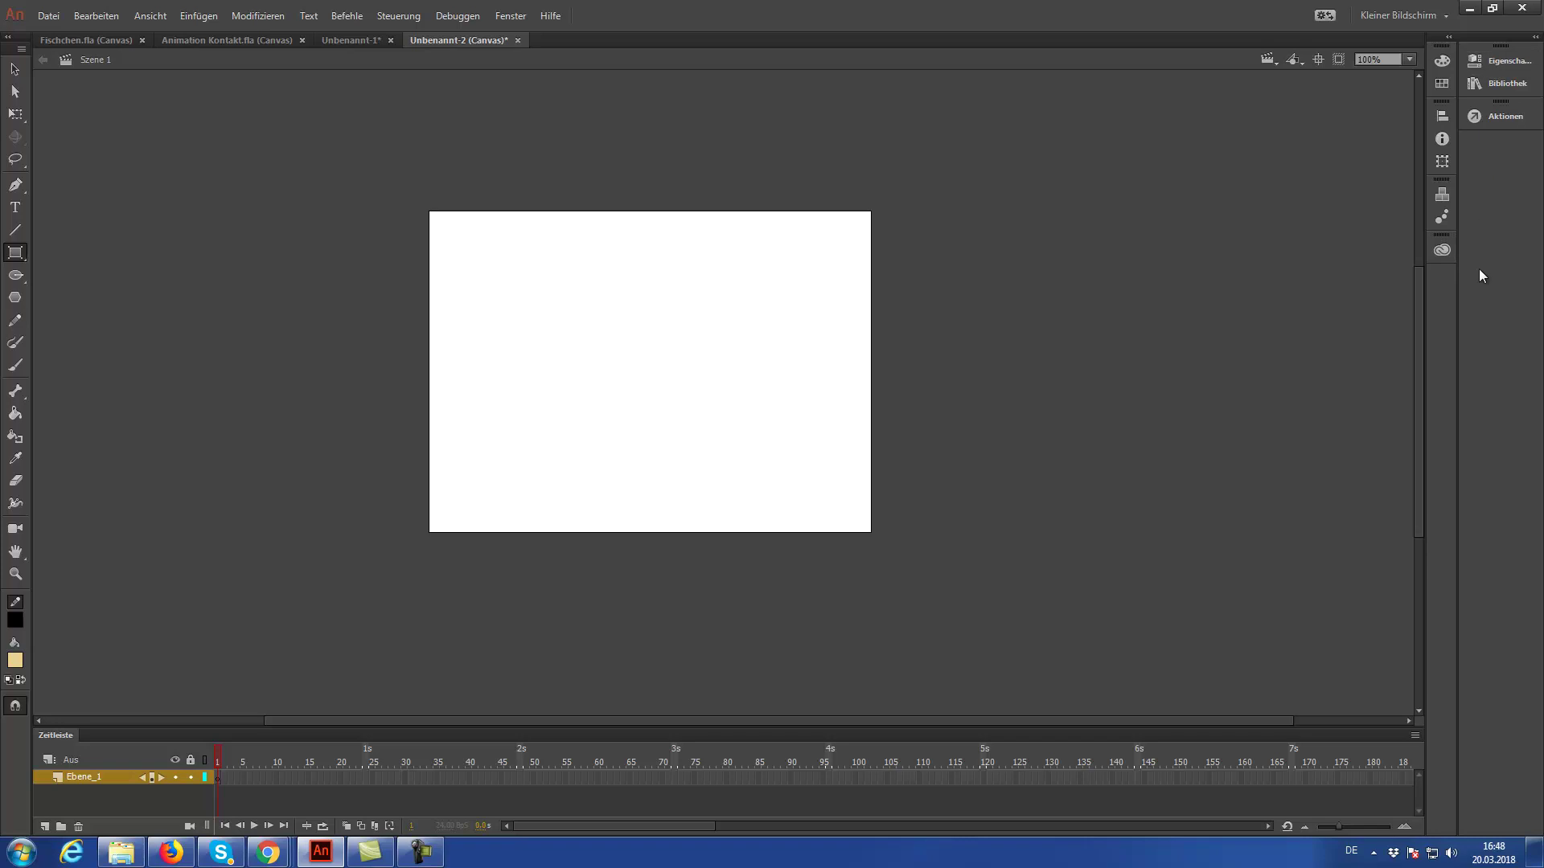
left_click(1510, 64)
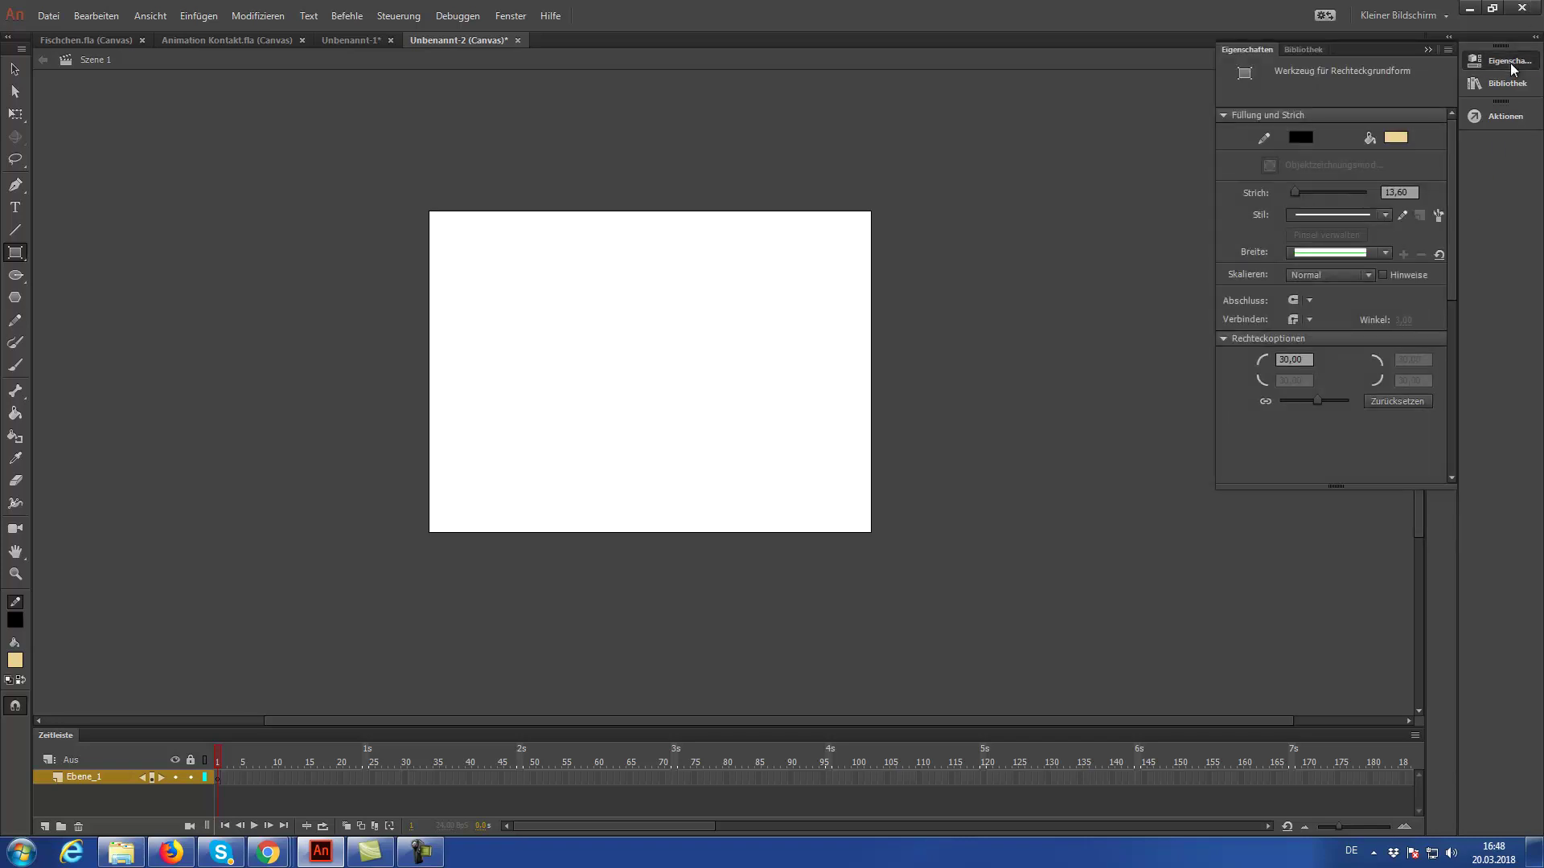
left_click(1510, 63)
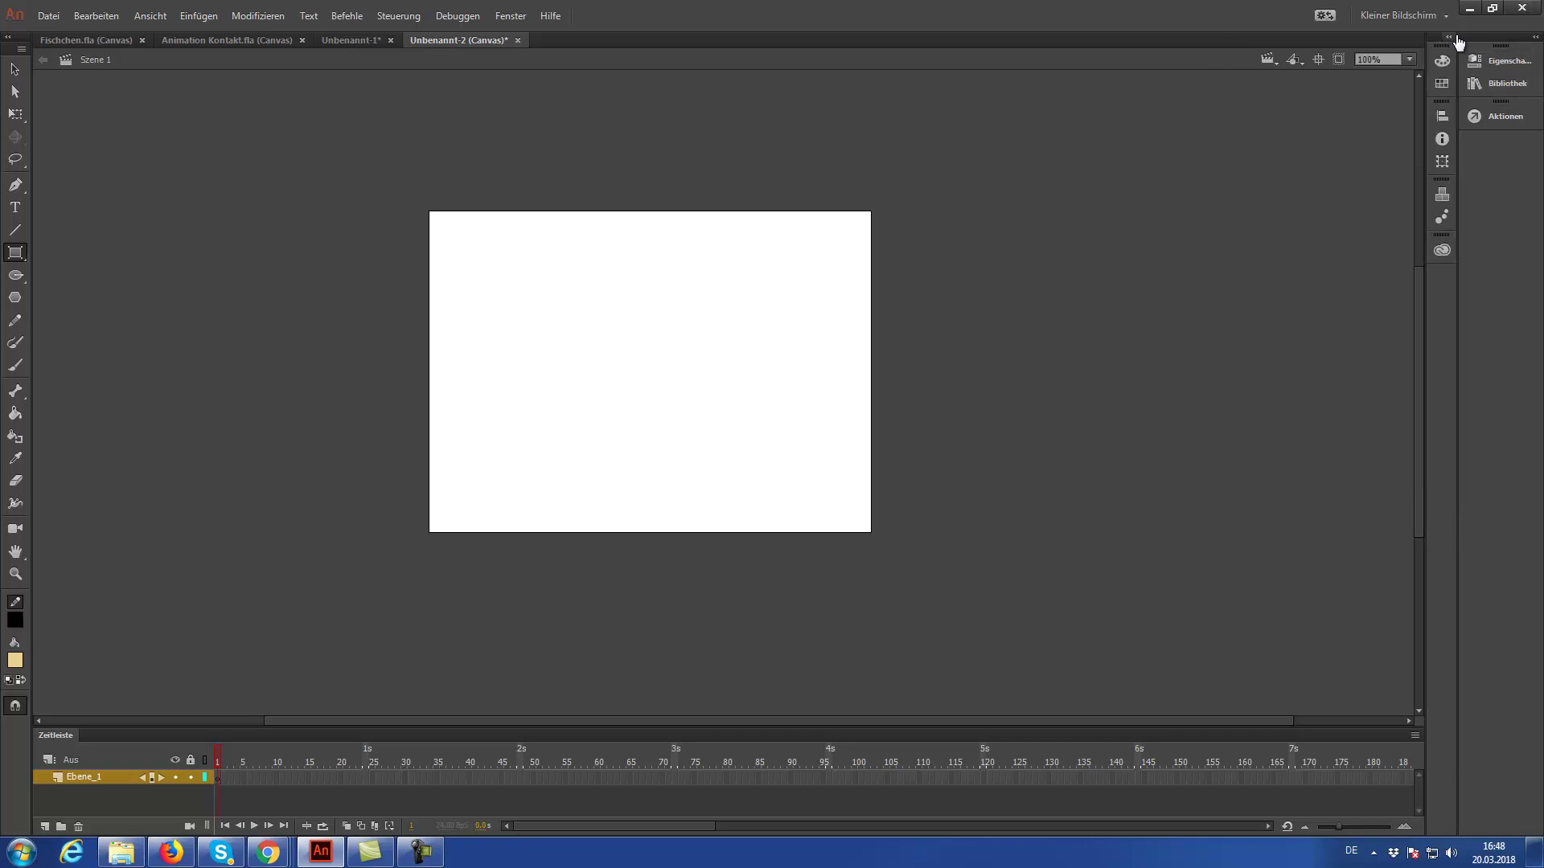
Switch to the Animator workspace and look over the available workspace presets.
left_click(1418, 20)
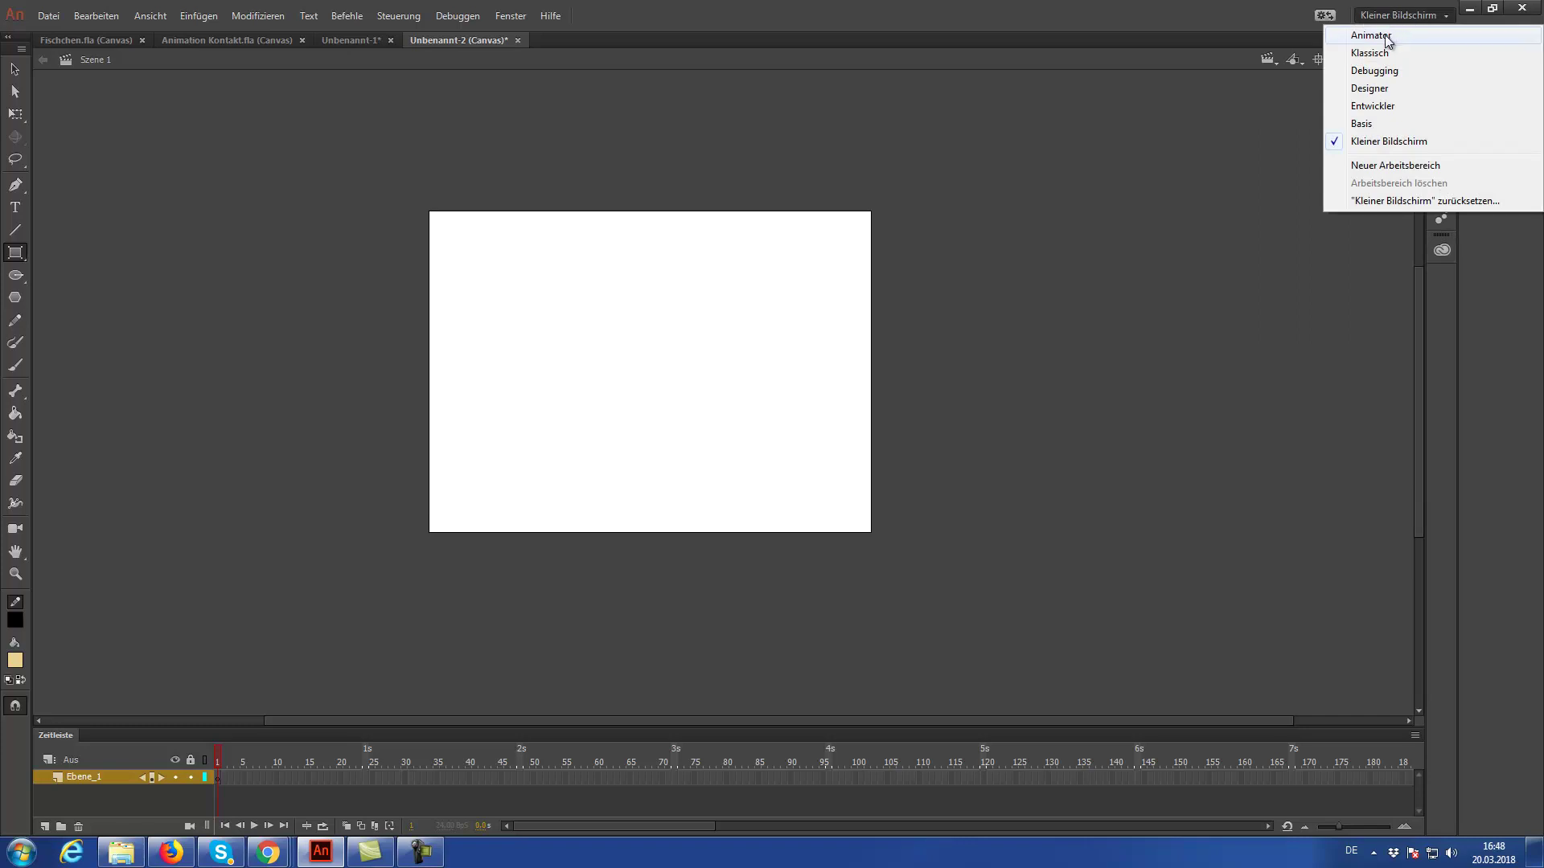
left_click(1385, 35)
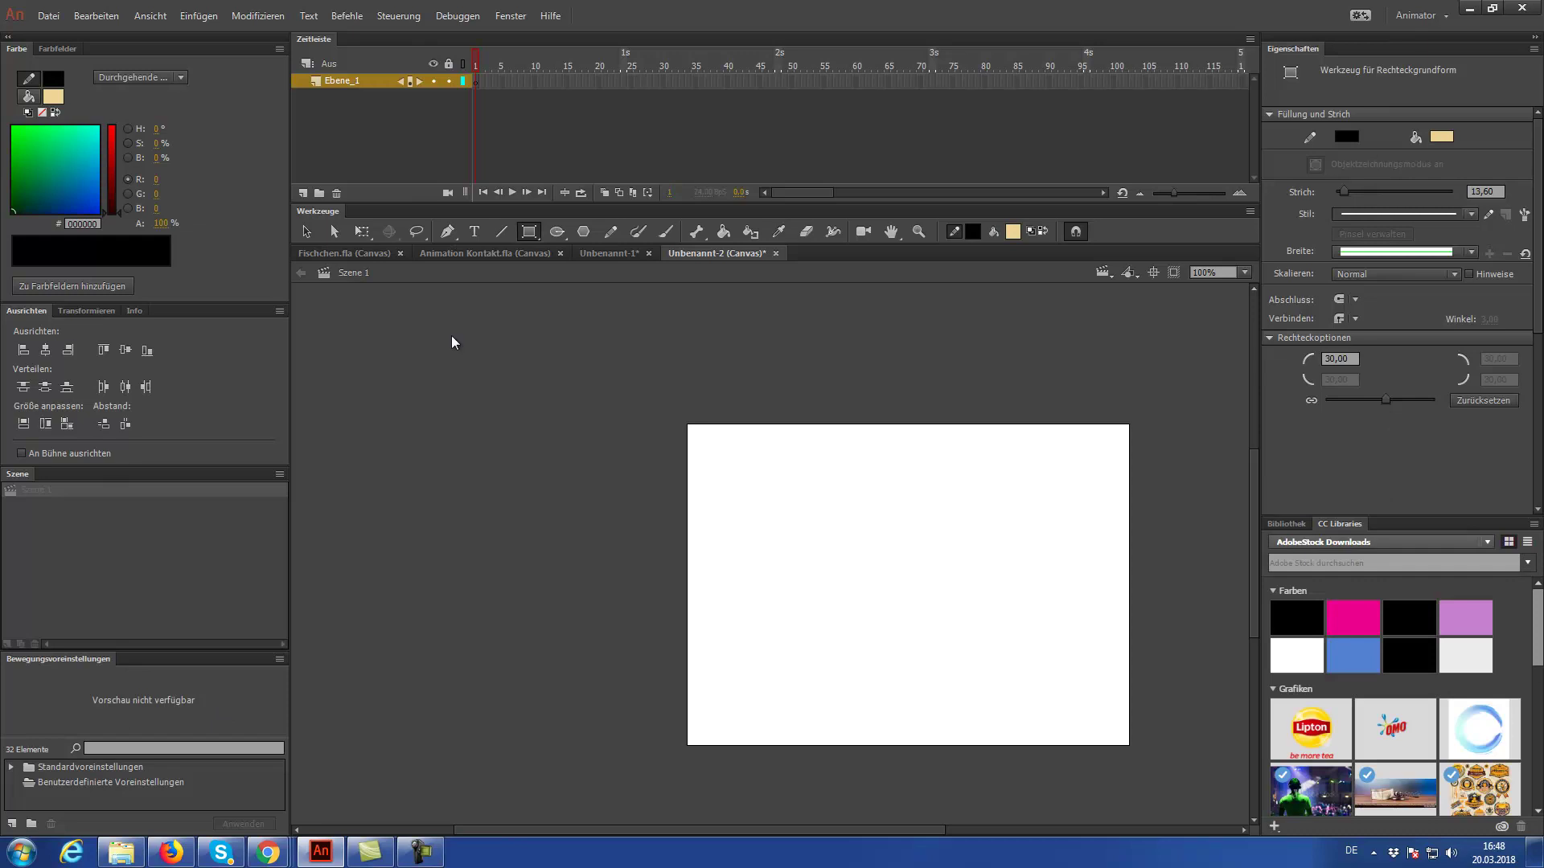
left_click(1427, 20)
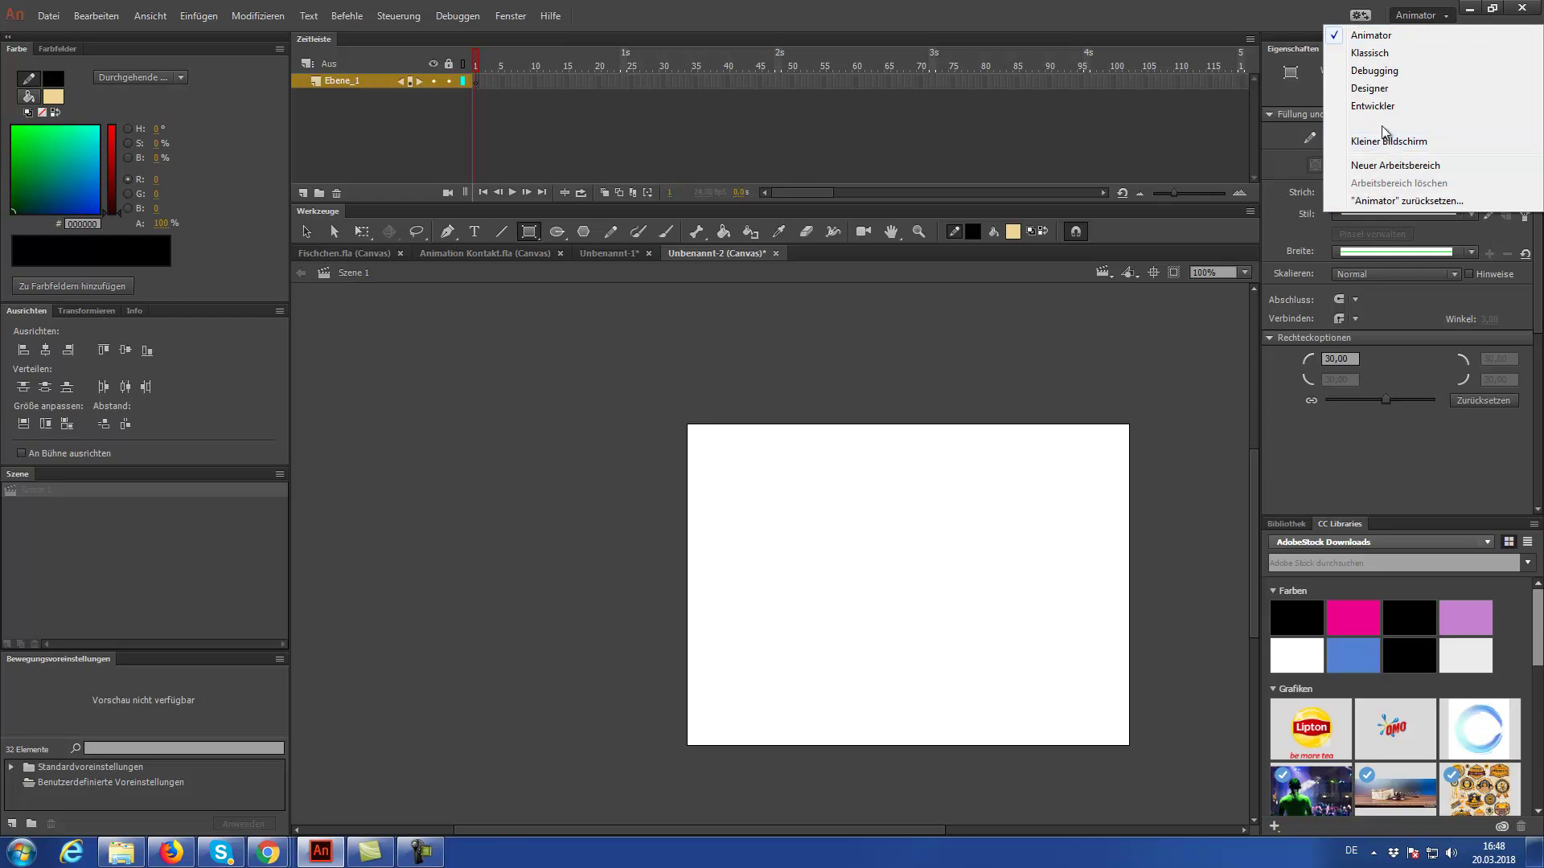
left_click(1156, 3)
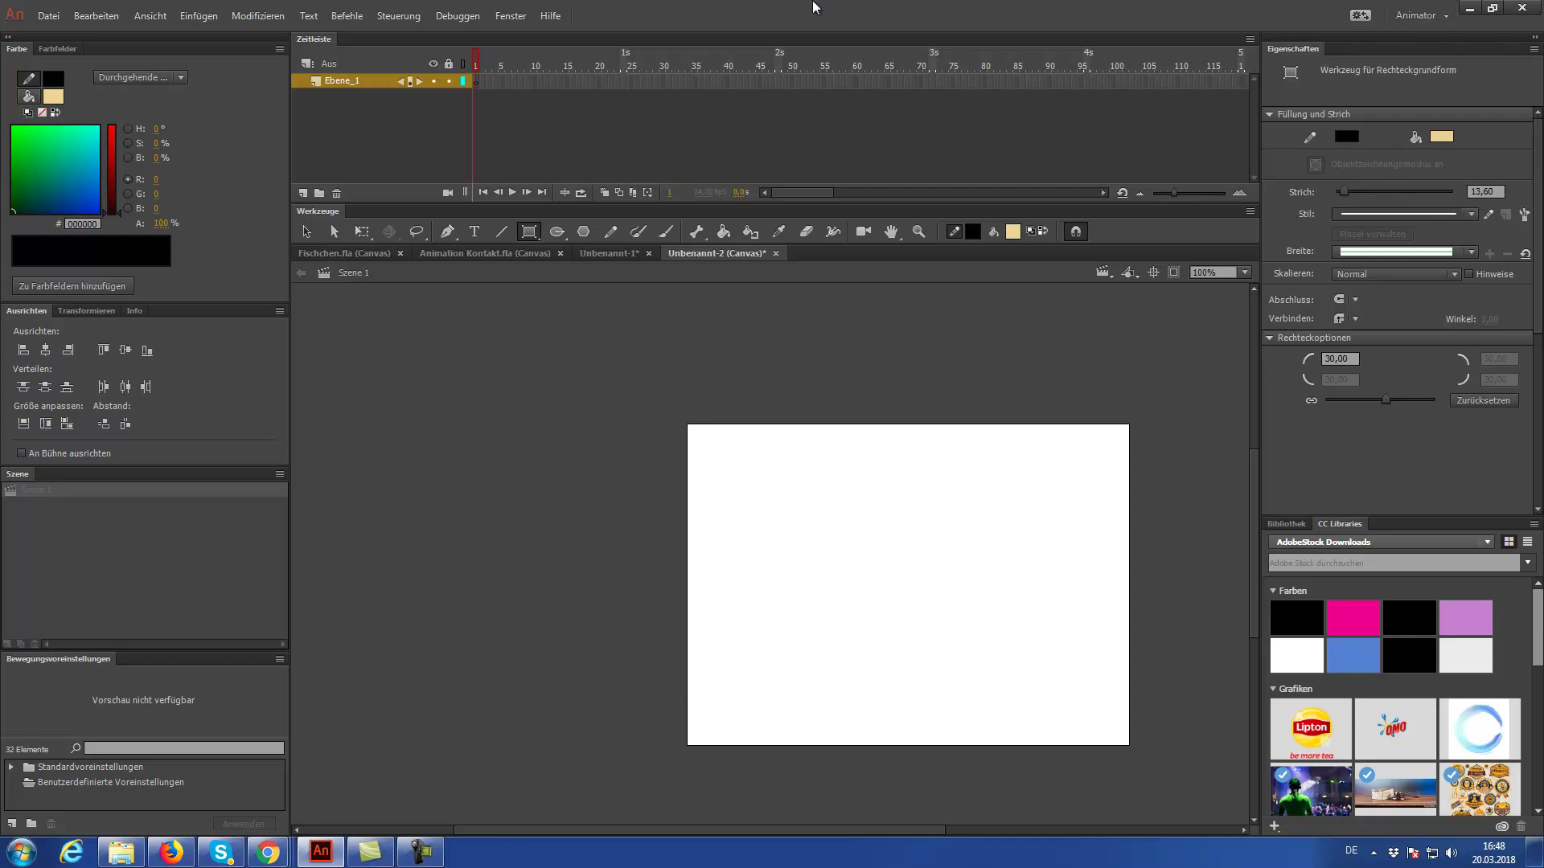
Clear the panel column containing Farbe, Ausrichten and Szene, keep Werkzeuge docked below the timeline, and float Eigenschaften over the canvas area.
left_click_drag(154, 37, 2, 48)
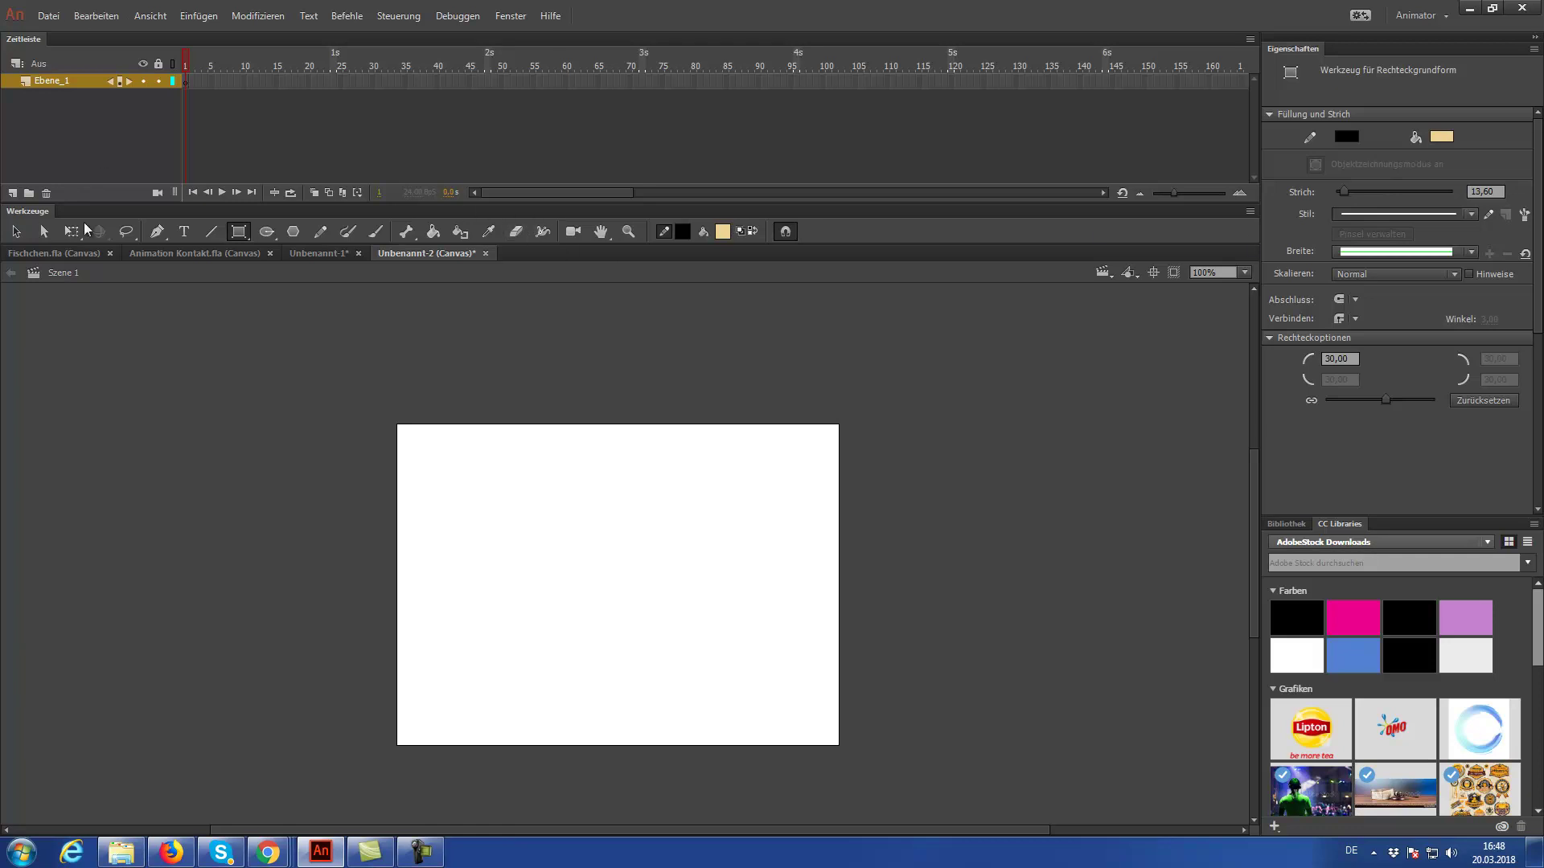
left_click_drag(37, 212, 16, 594)
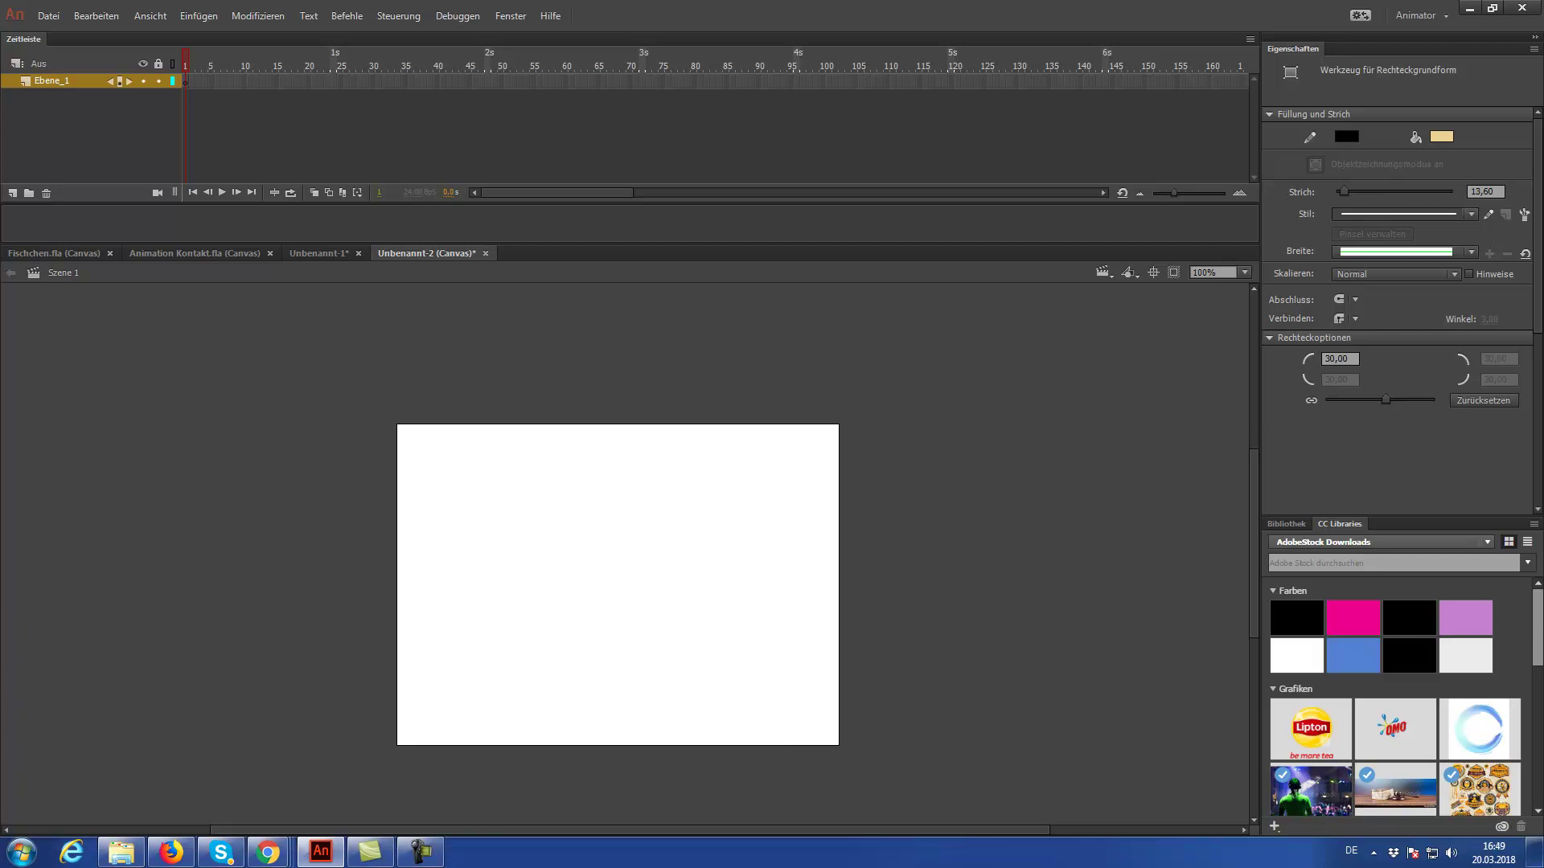
left_click_drag(17, 593, 80, 219)
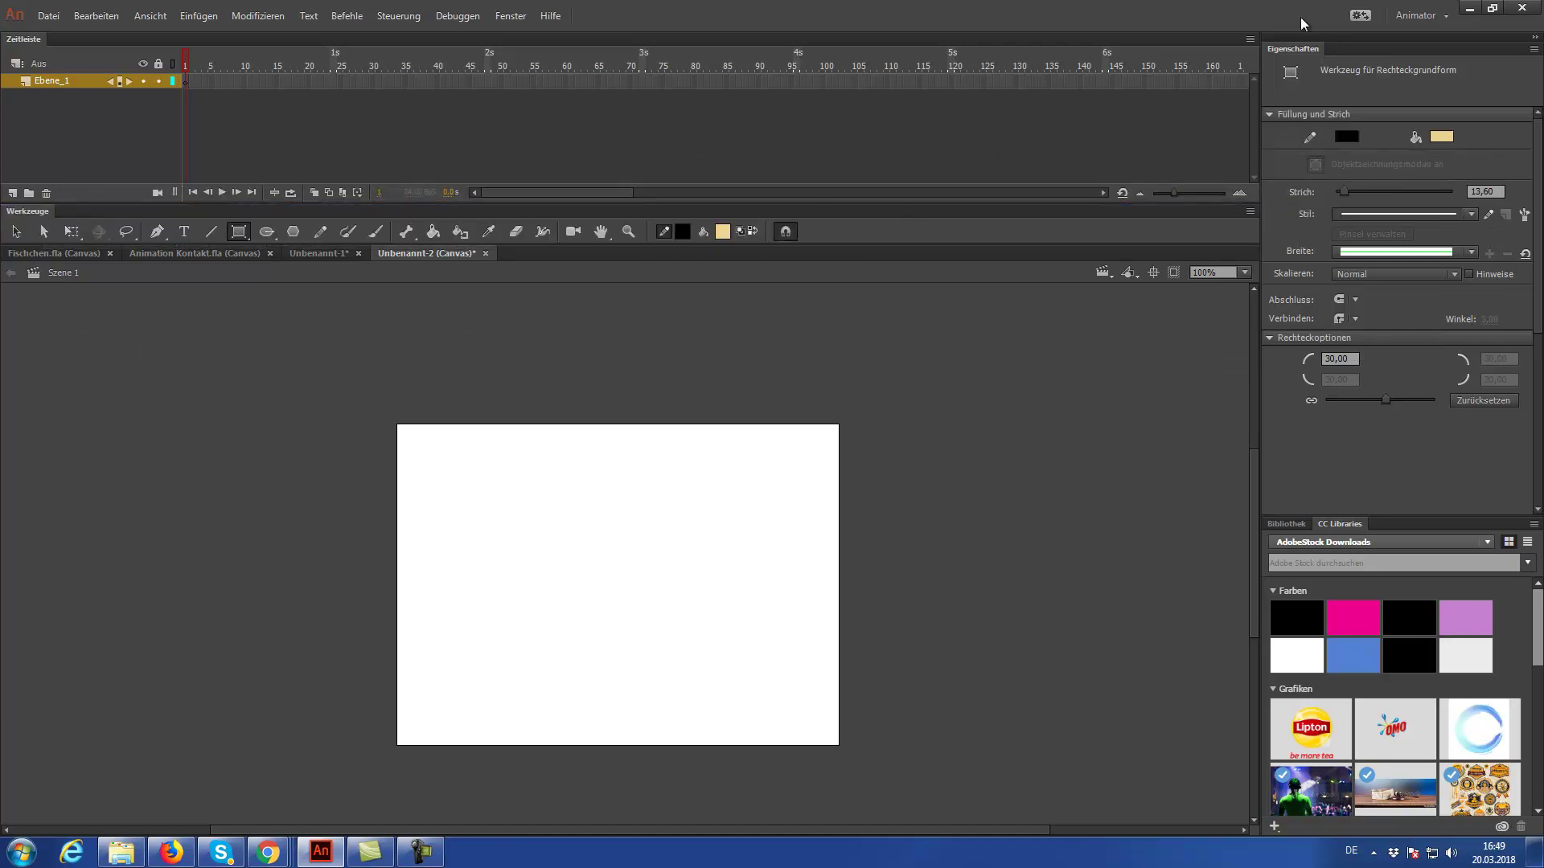
left_click_drag(1292, 53, 1040, 312)
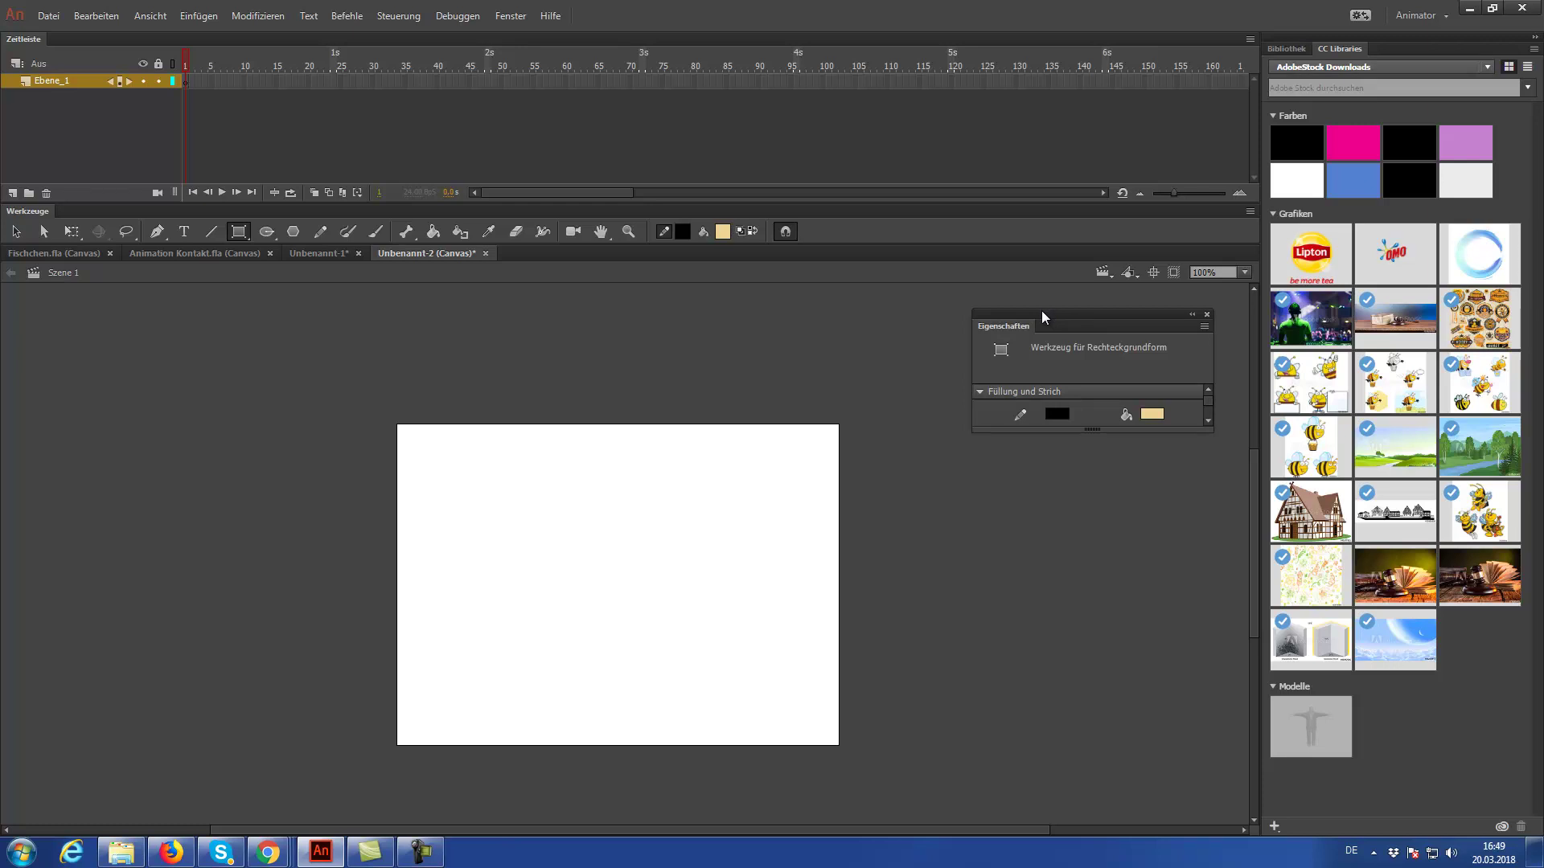
Save the current panel layout as a new workspace named "Kiki Spielerei".
left_click(1446, 17)
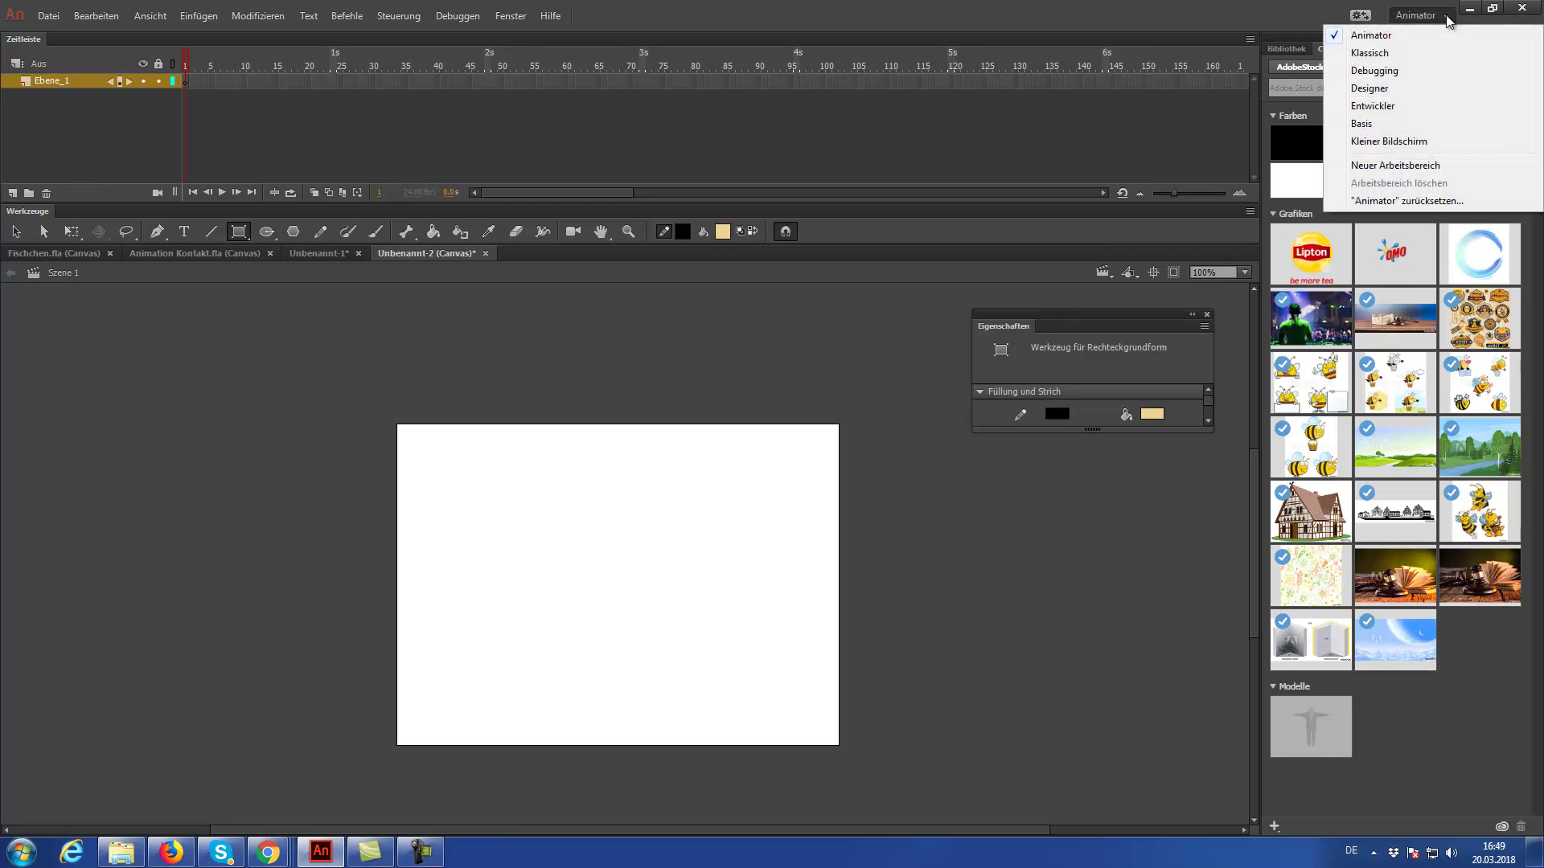
left_click(1380, 166)
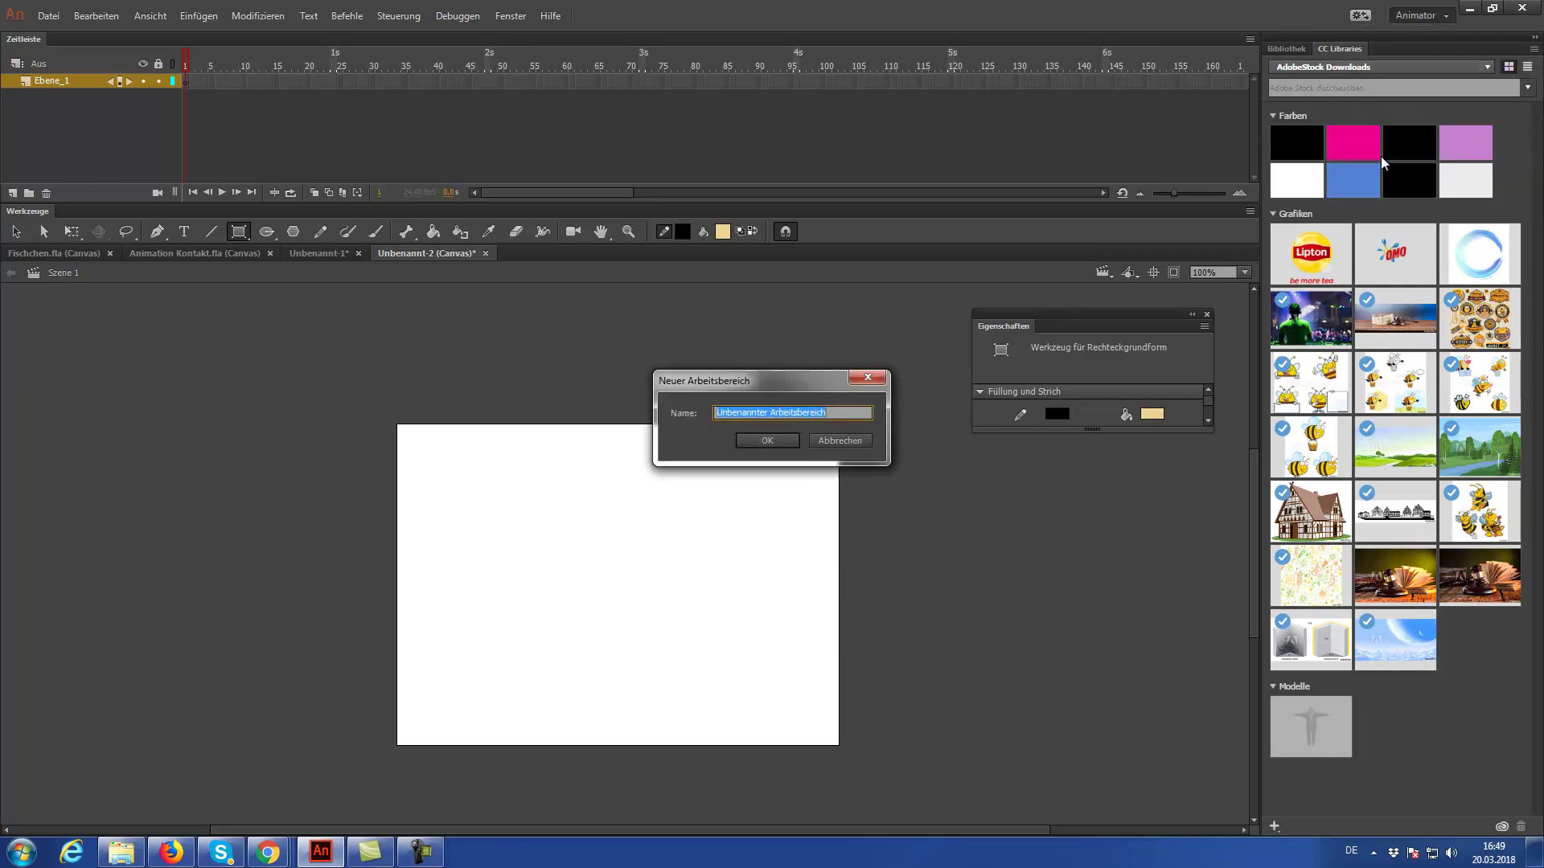
type("Kiki Spielerei")
left_click(767, 440)
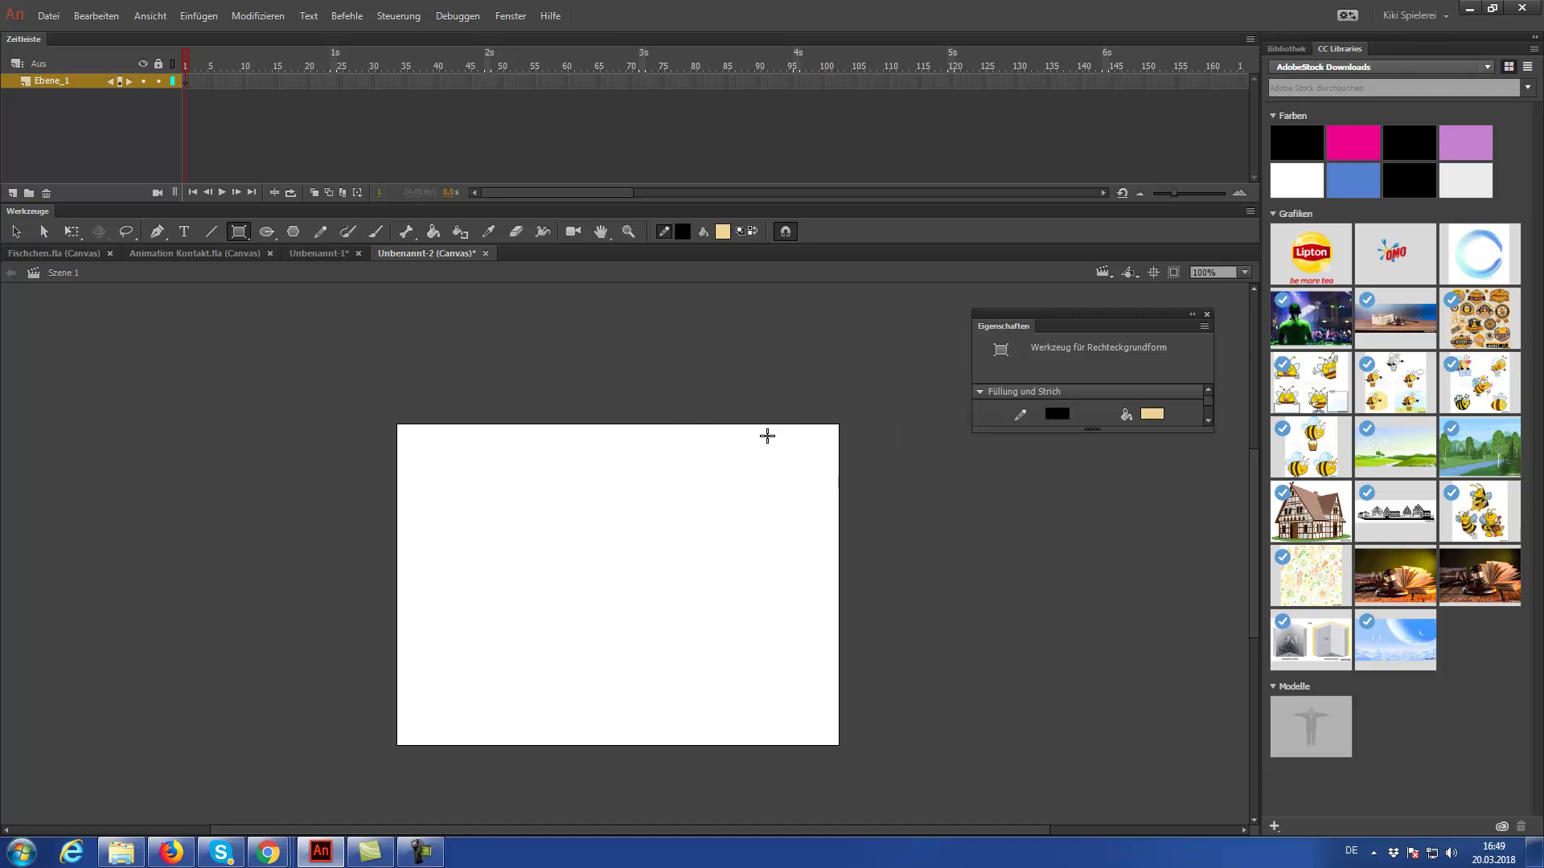
Switch from the custom workspace to Klassisch, reload the custom one to compare the layouts, and return to Klassisch.
left_click(1427, 16)
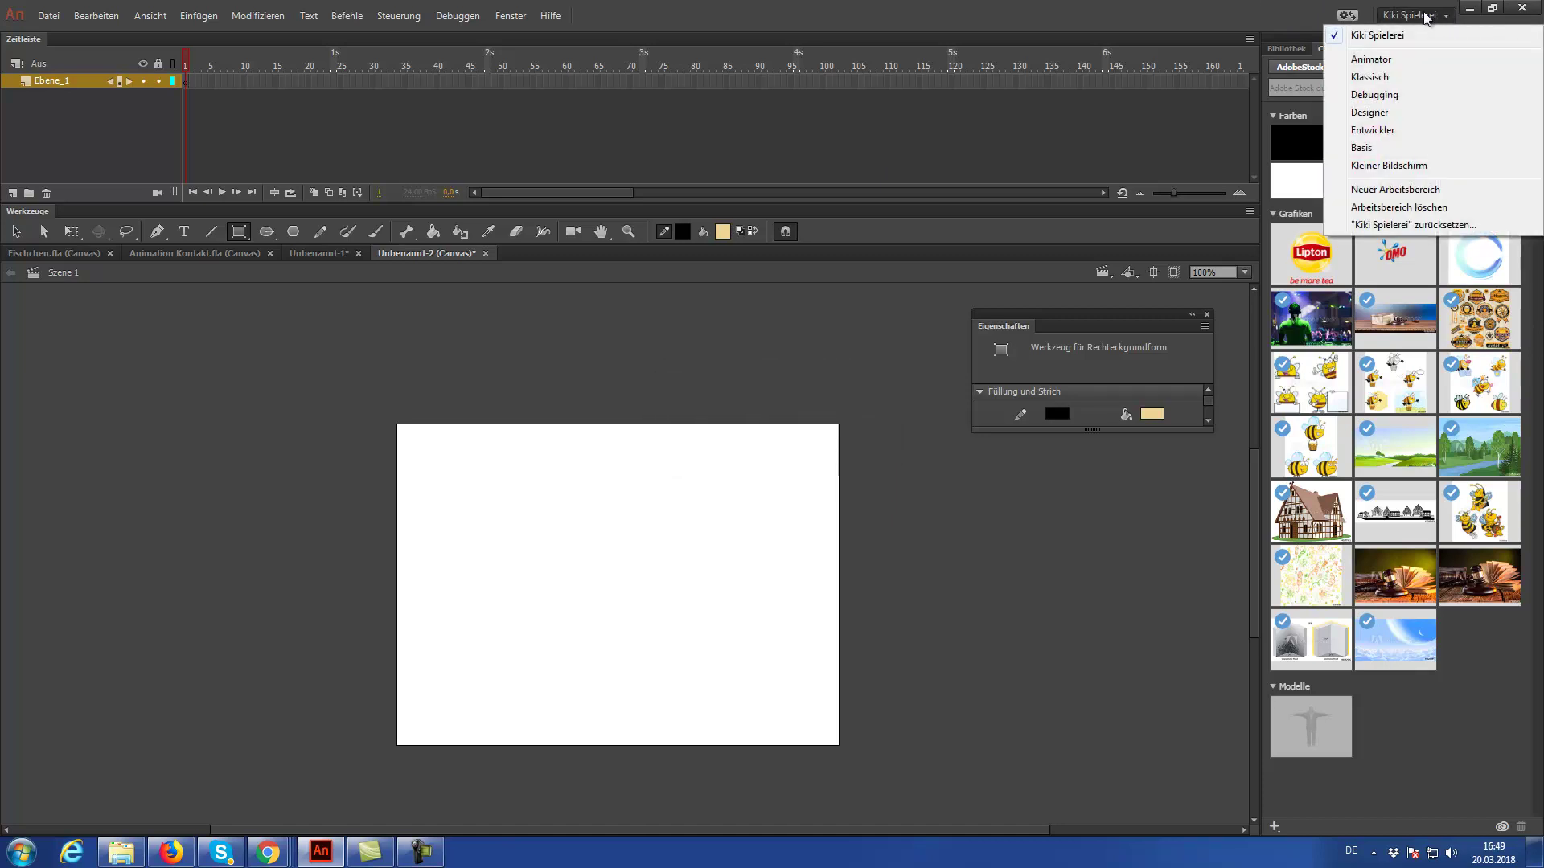
left_click(1366, 78)
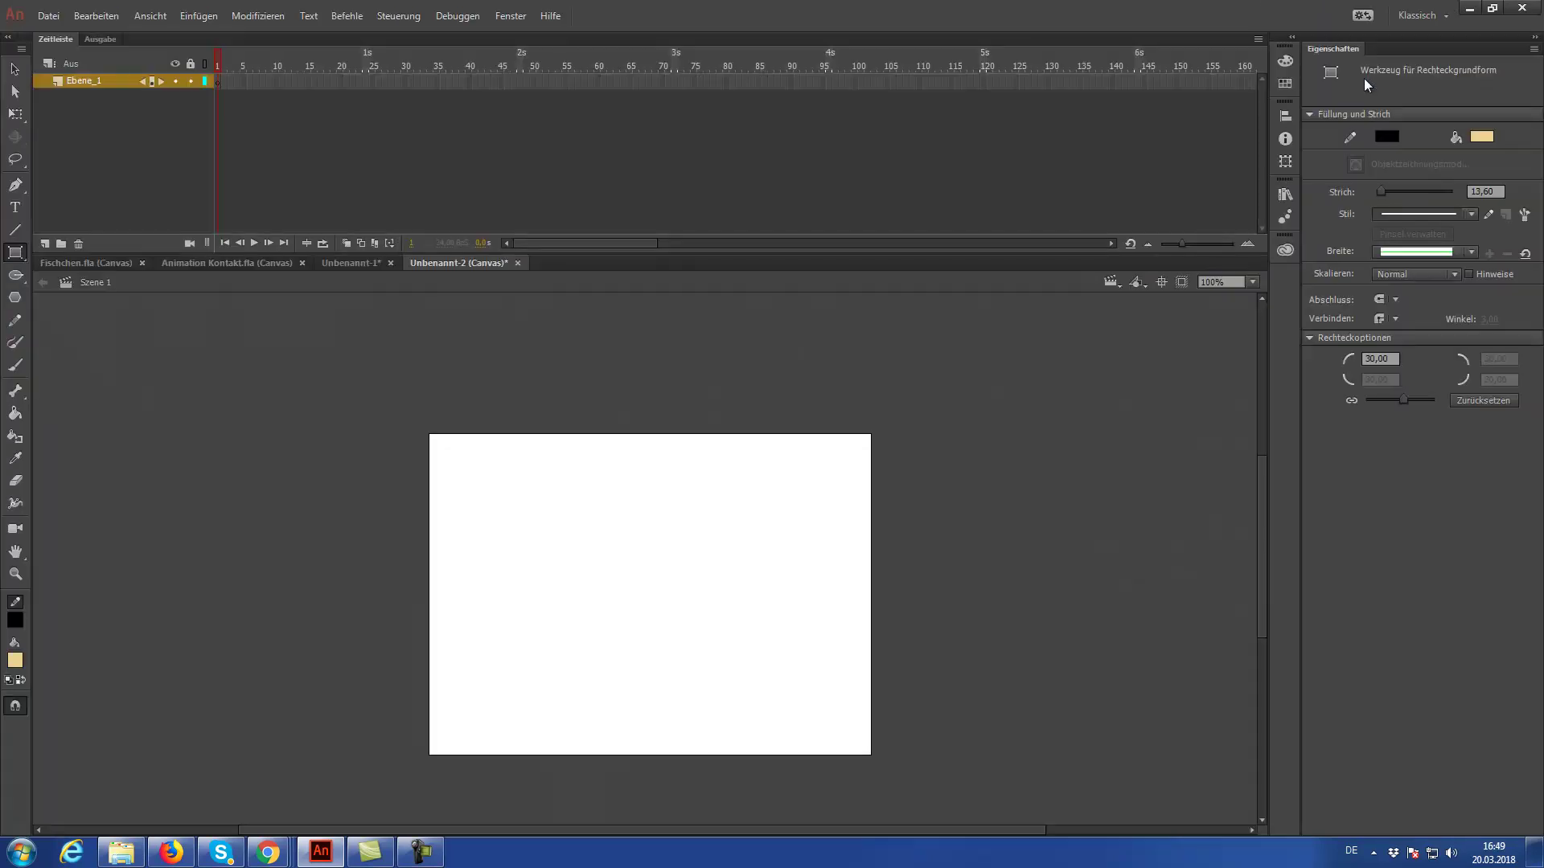
left_click(1425, 16)
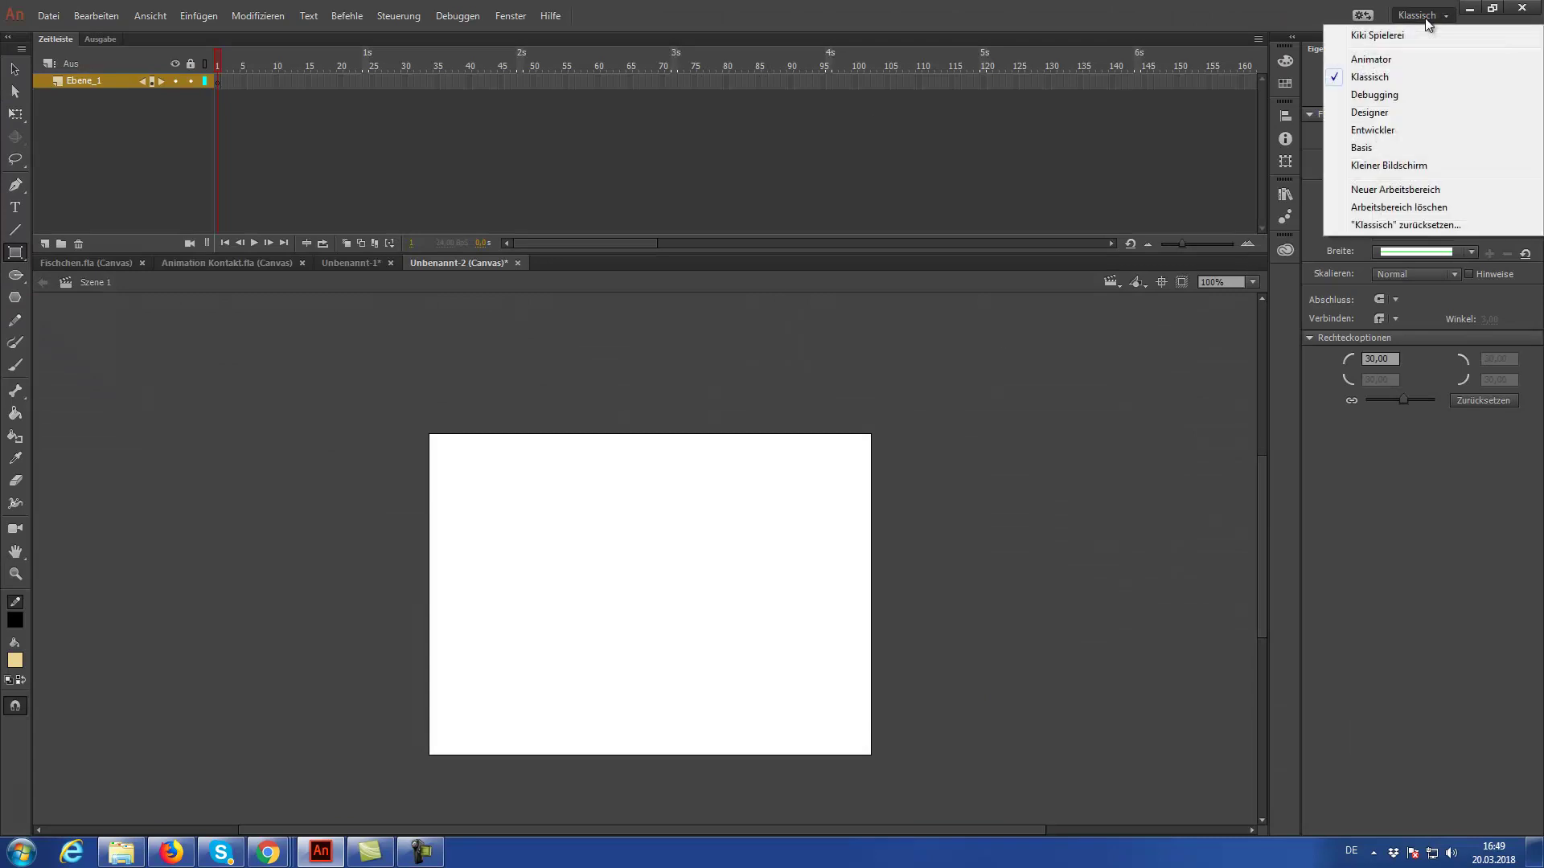
left_click(1377, 35)
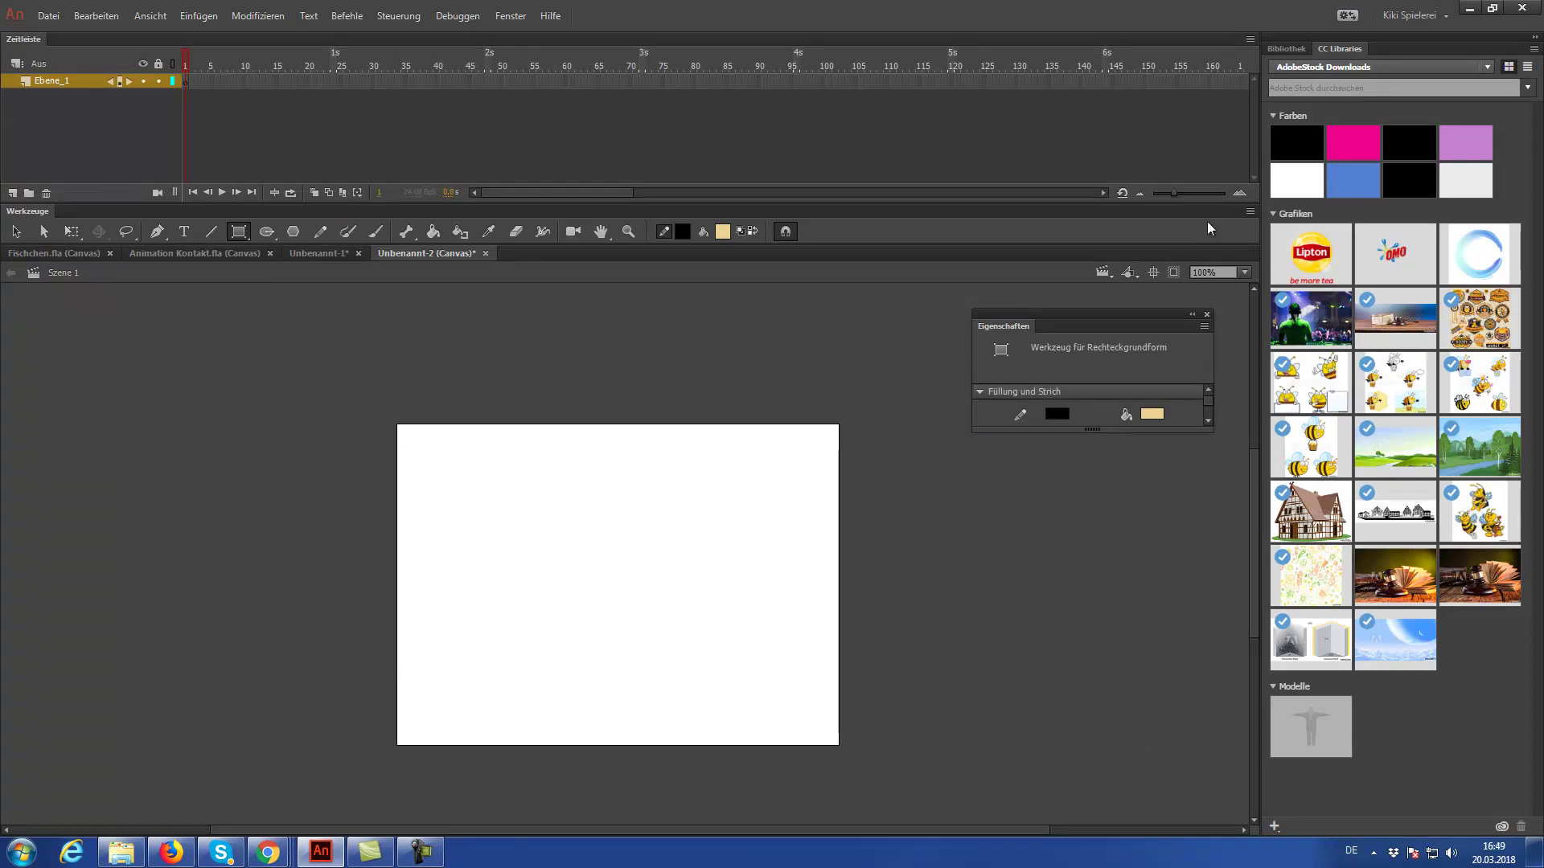
left_click(1413, 16)
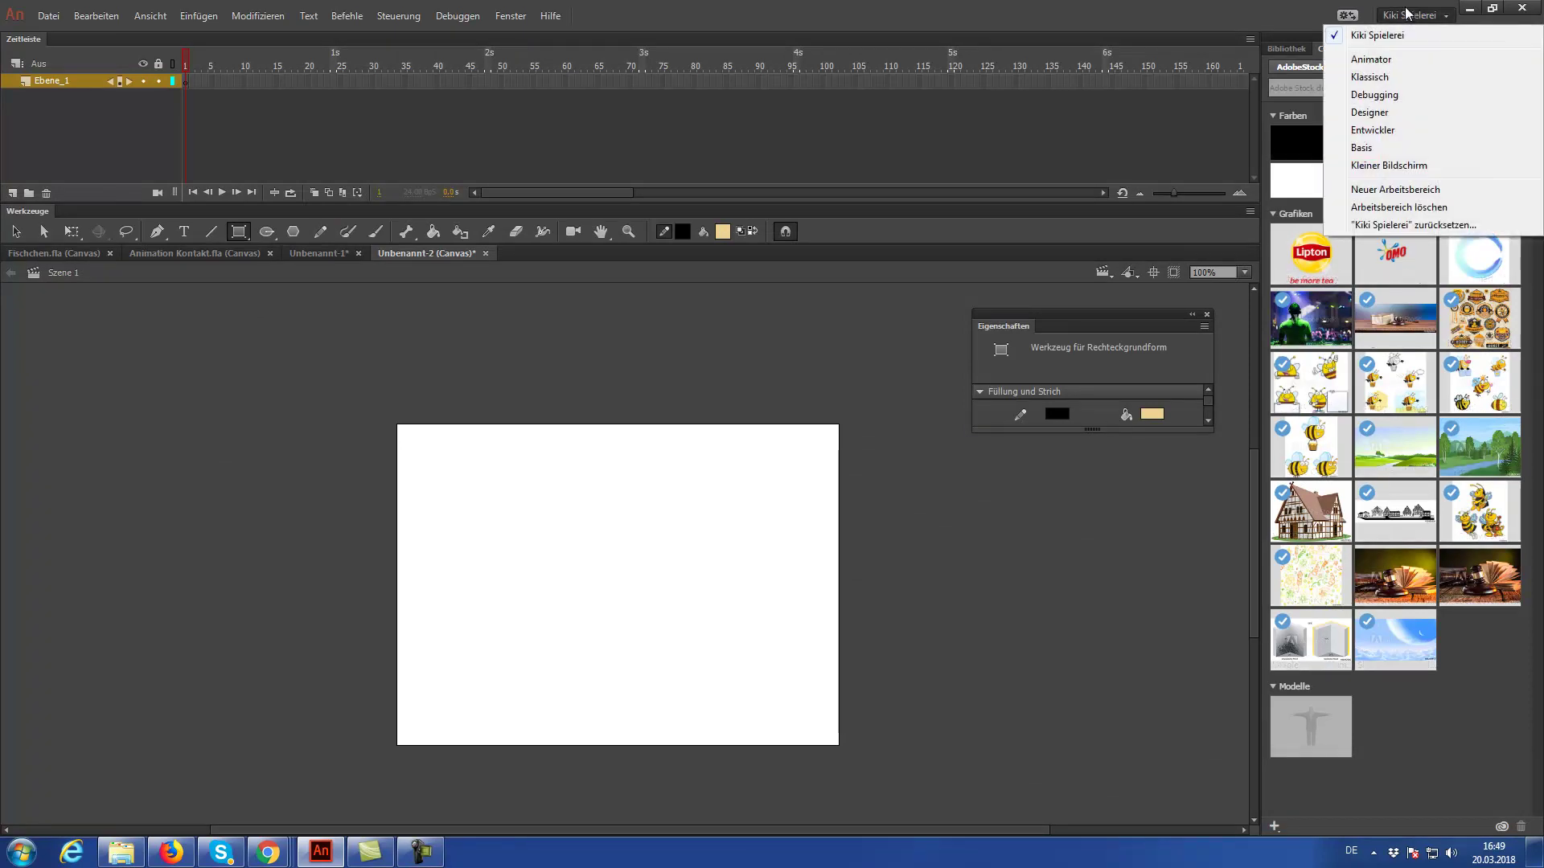
left_click(1371, 77)
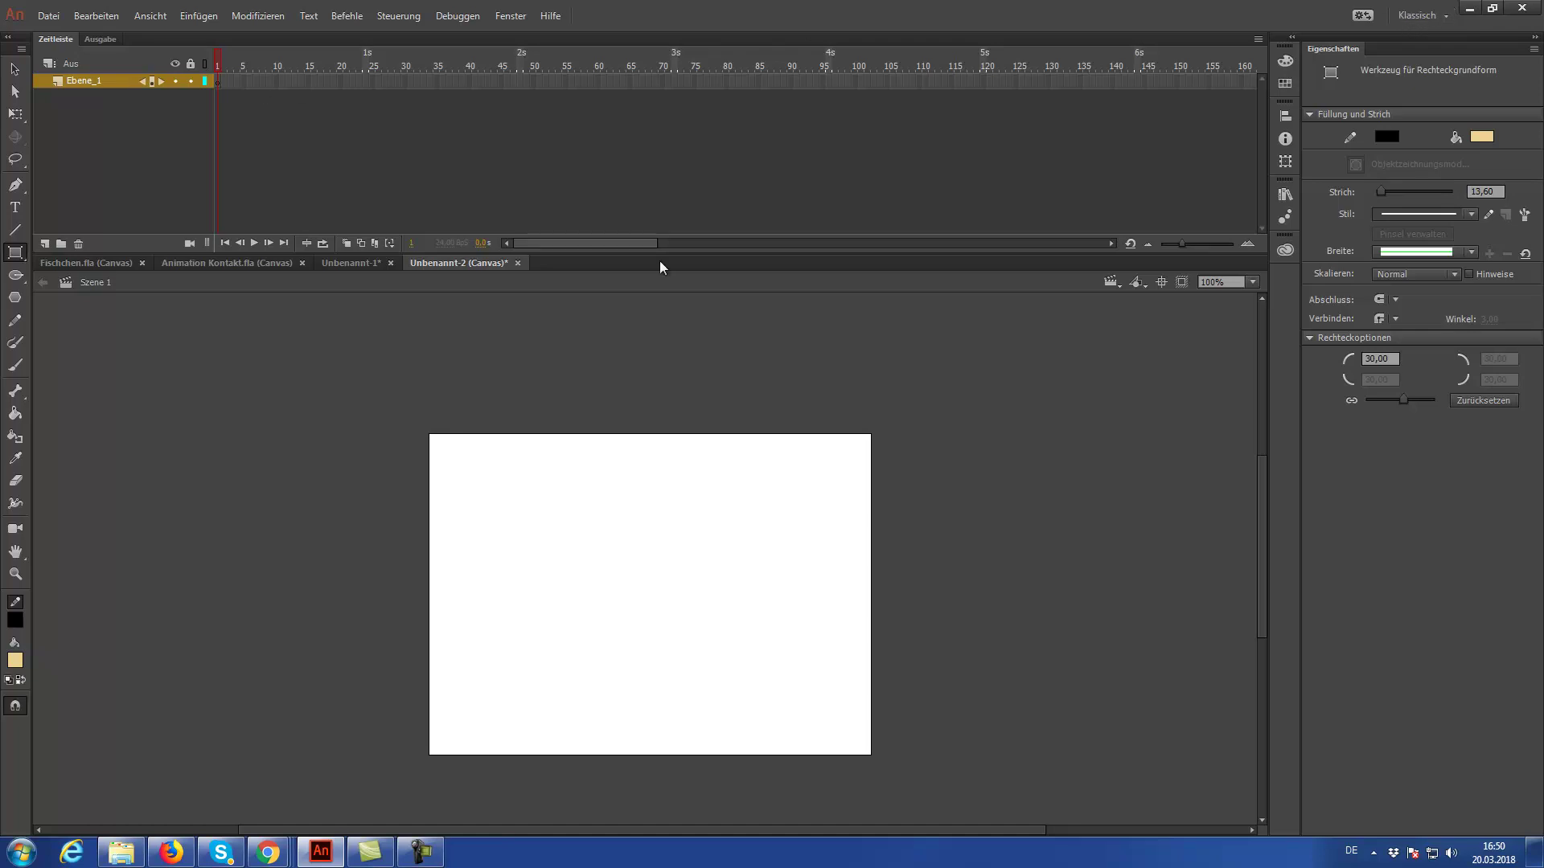
Compare the HTML5 Canvas, WebGL and ActionScript 3.0 document types, and create a new ActionScript 3.0 document of 550 × 400 px.
left_click(58, 21)
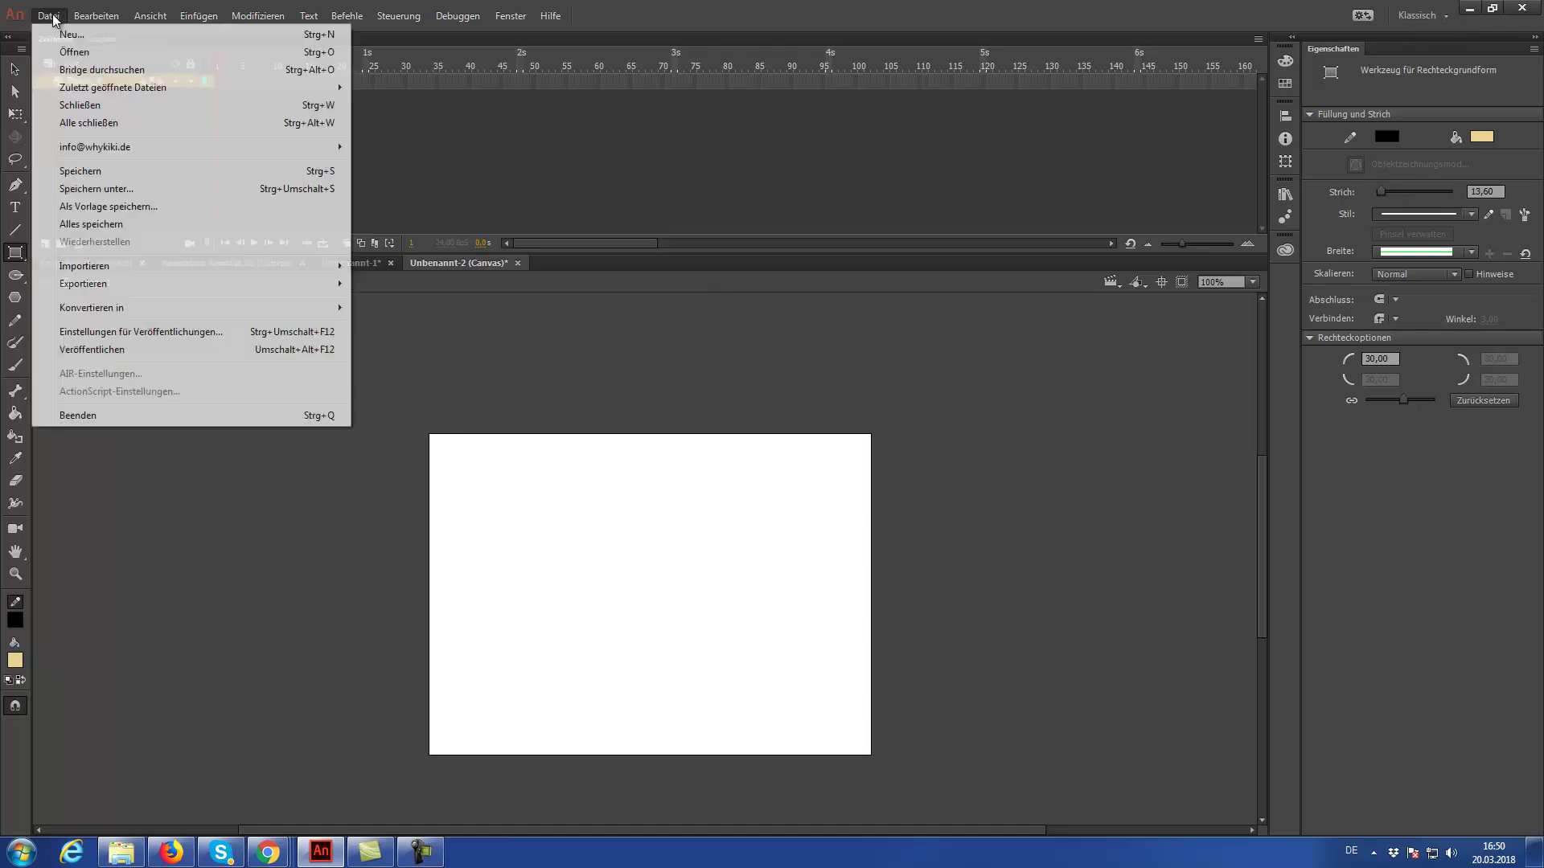
left_click(45, 13)
left_click(46, 15)
left_click(64, 35)
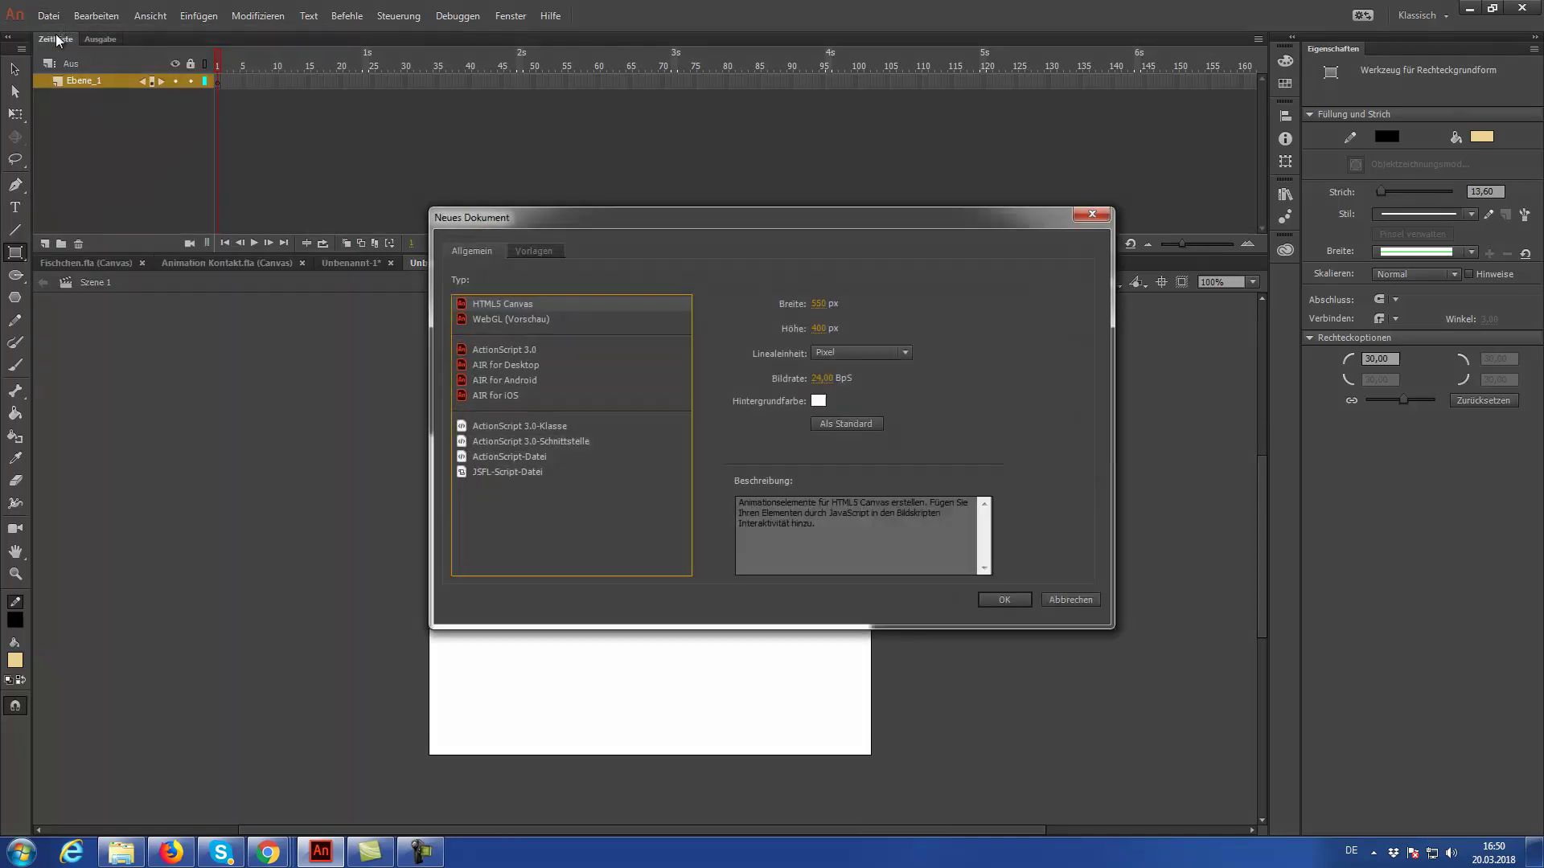
left_click_drag(580, 189, 540, 166)
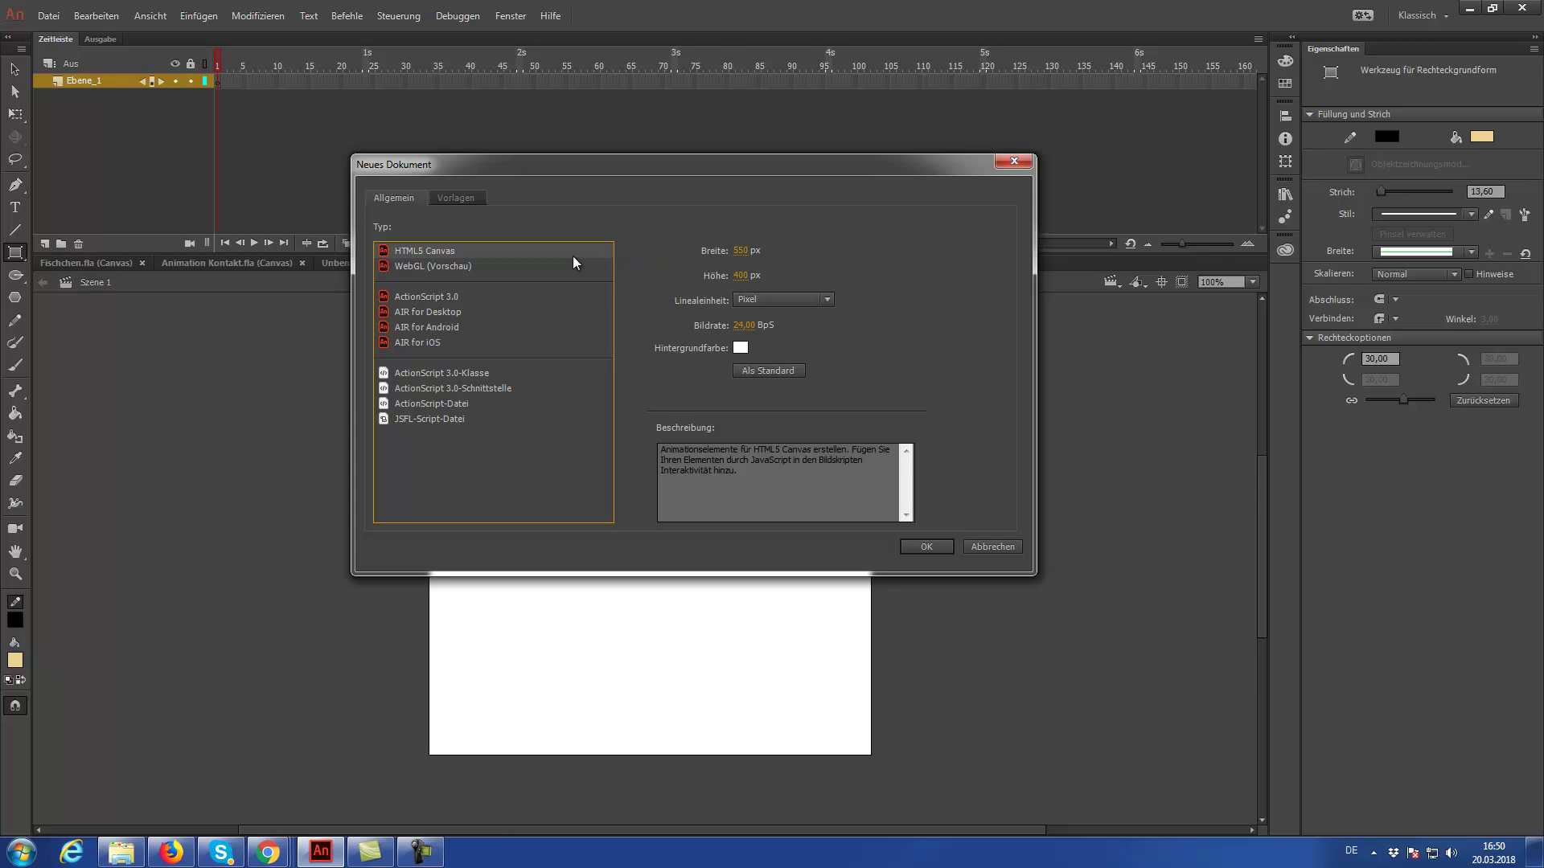
left_click(428, 265)
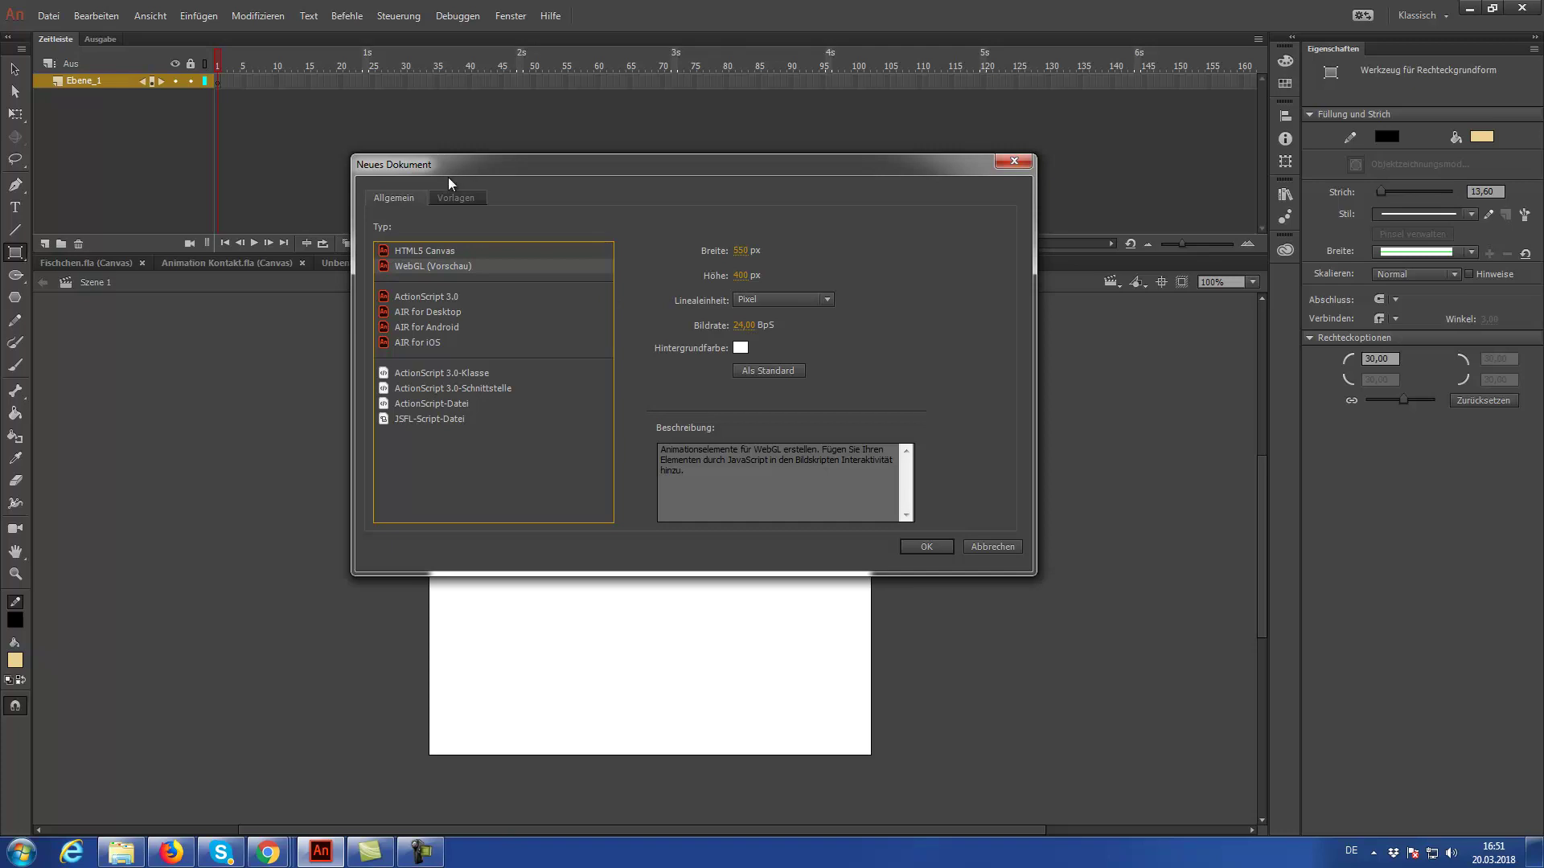
left_click(431, 252)
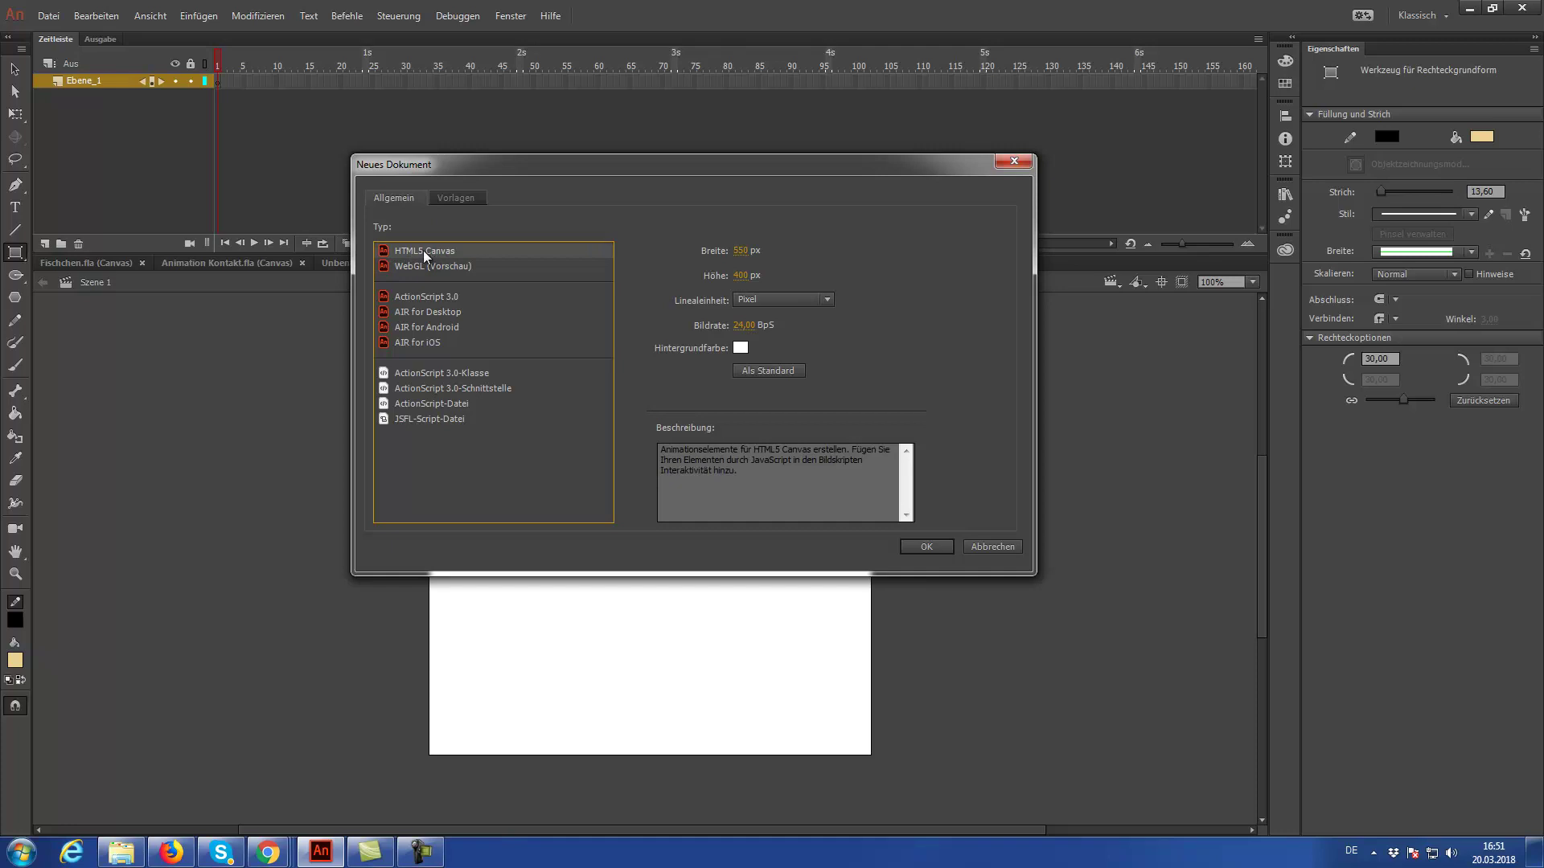
left_click(431, 297)
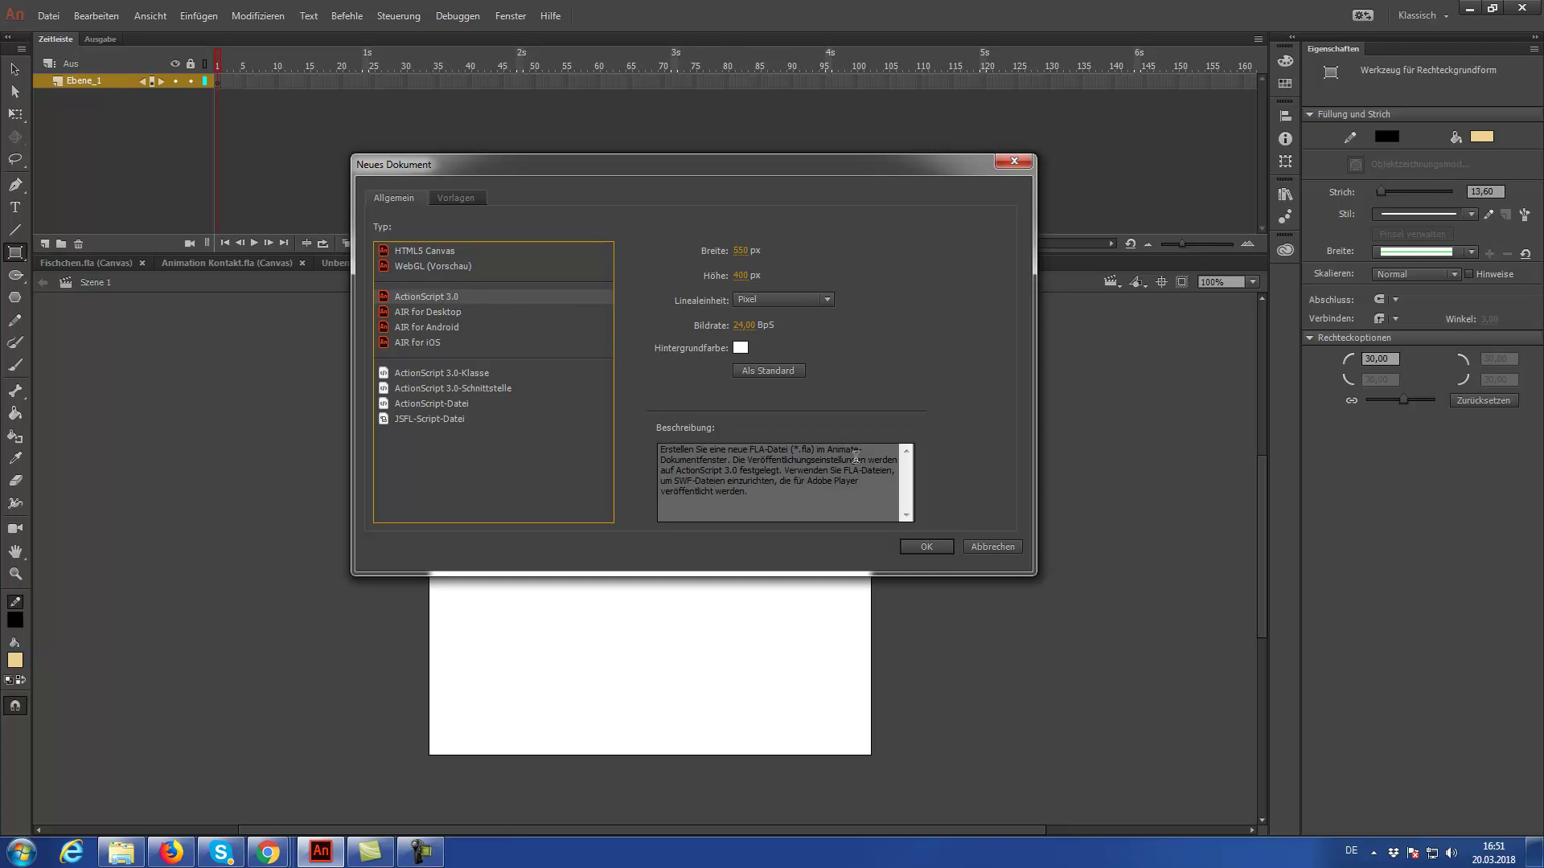
left_click(926, 547)
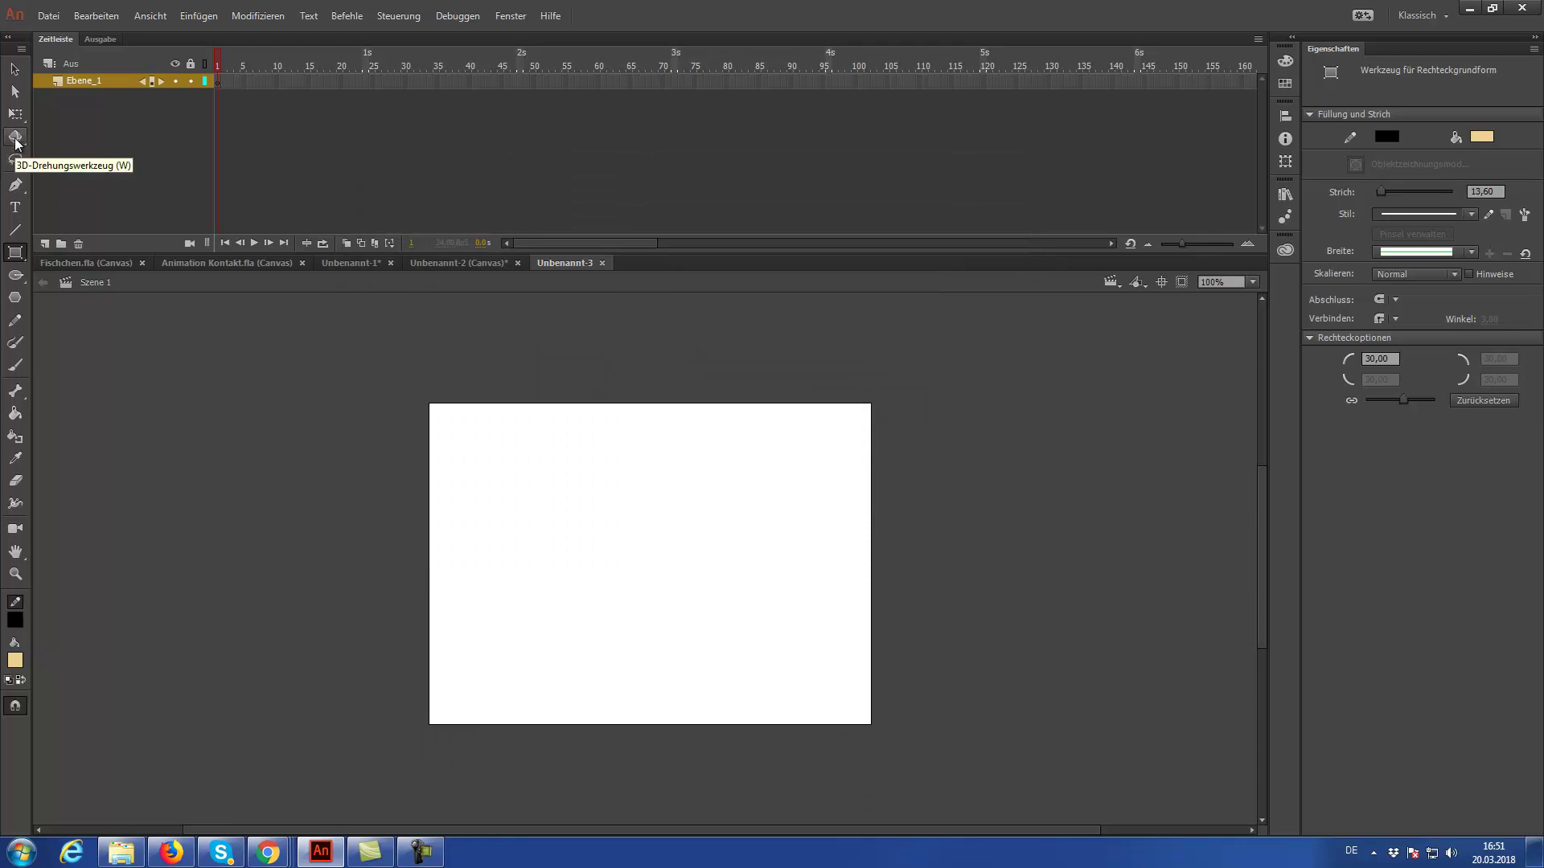
left_click(14, 141)
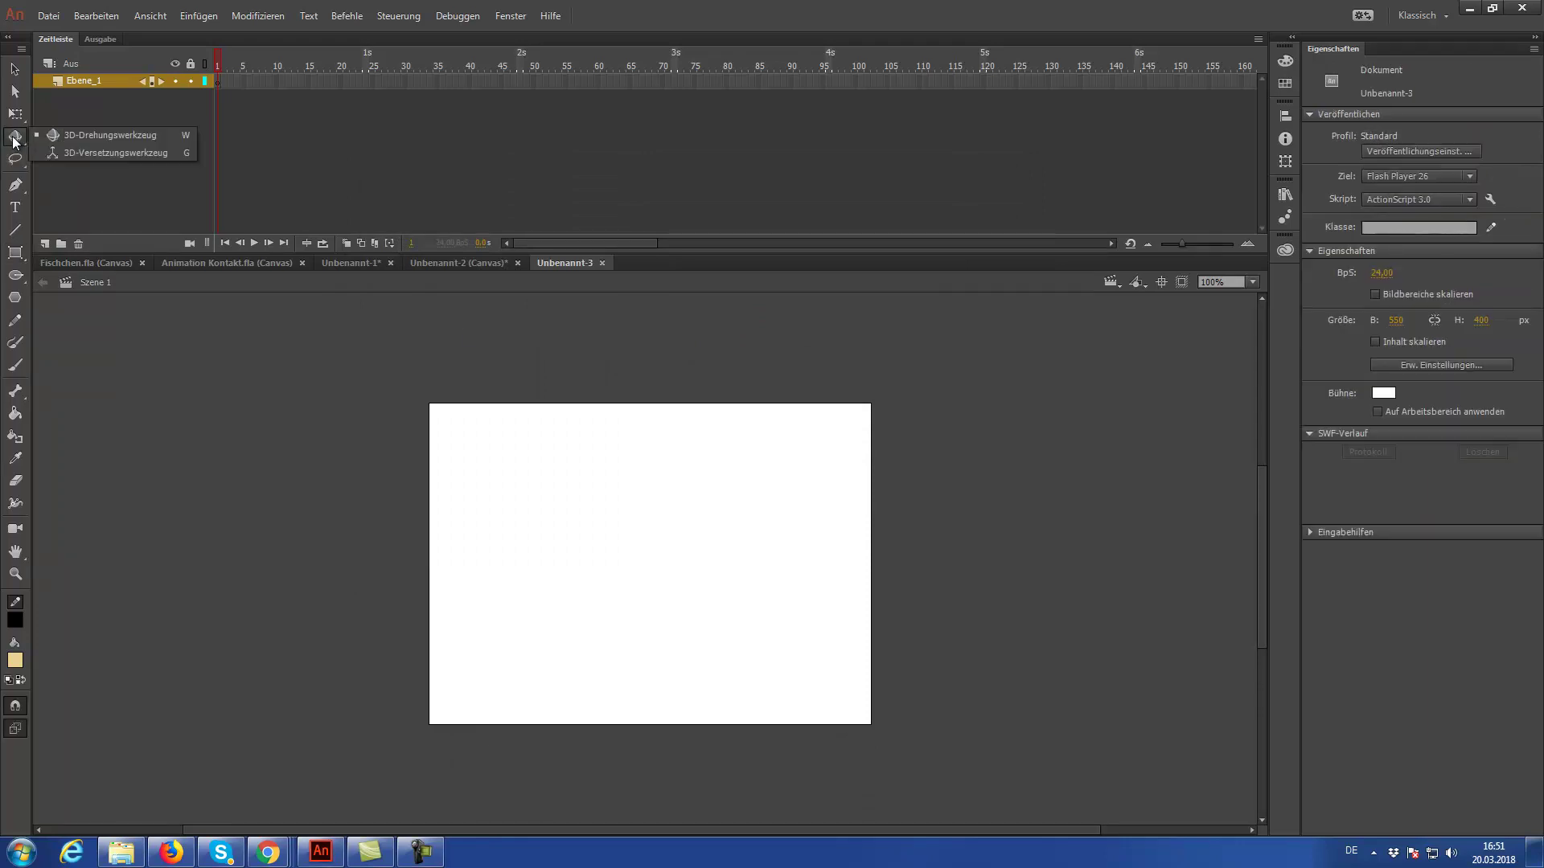
left_click(14, 142)
left_click(16, 254)
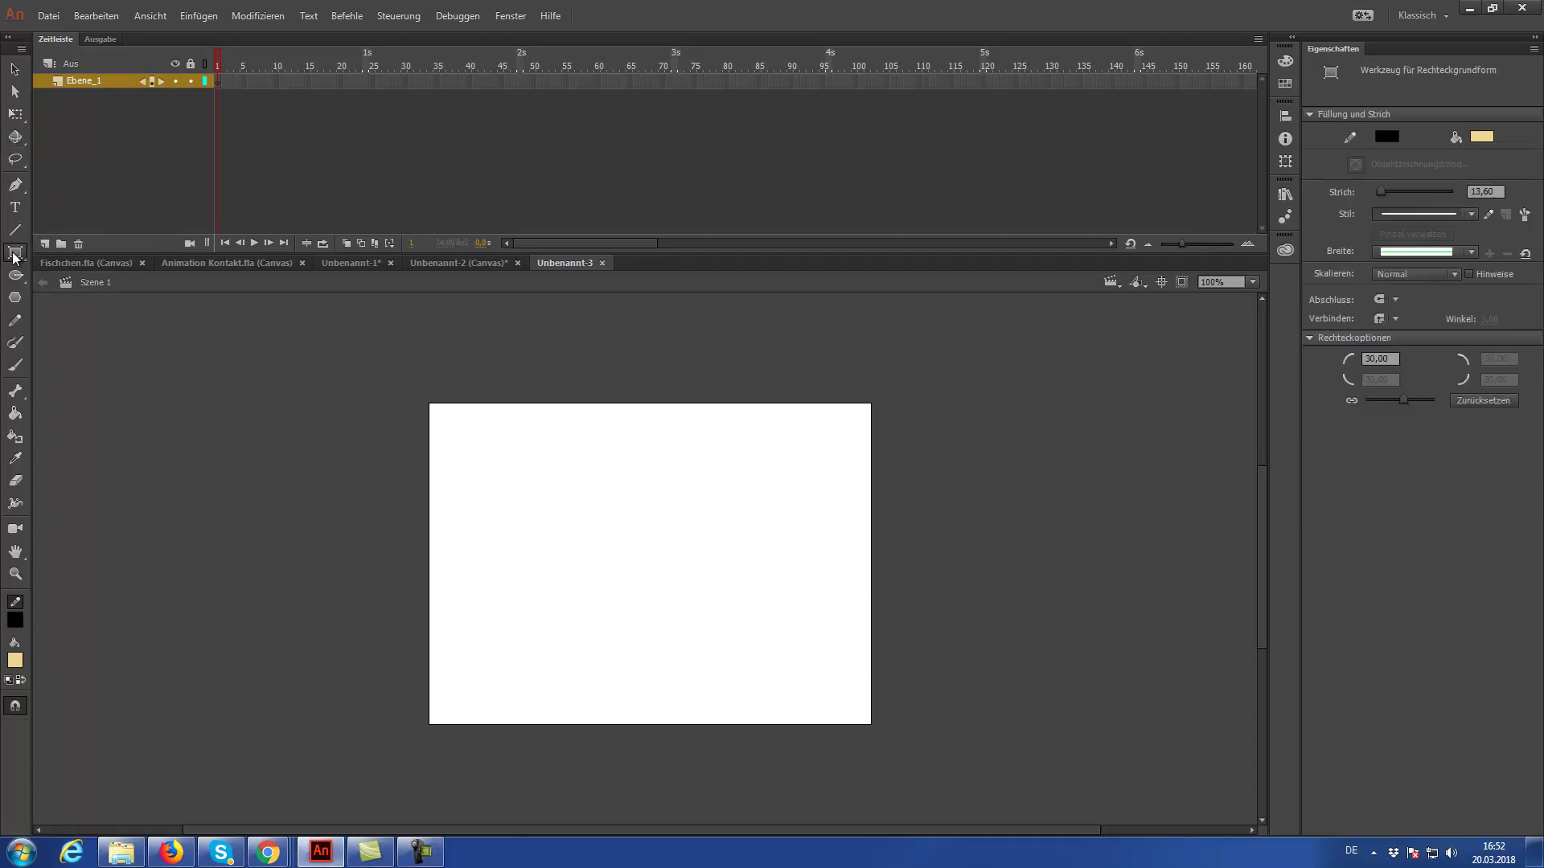
left_click(46, 254)
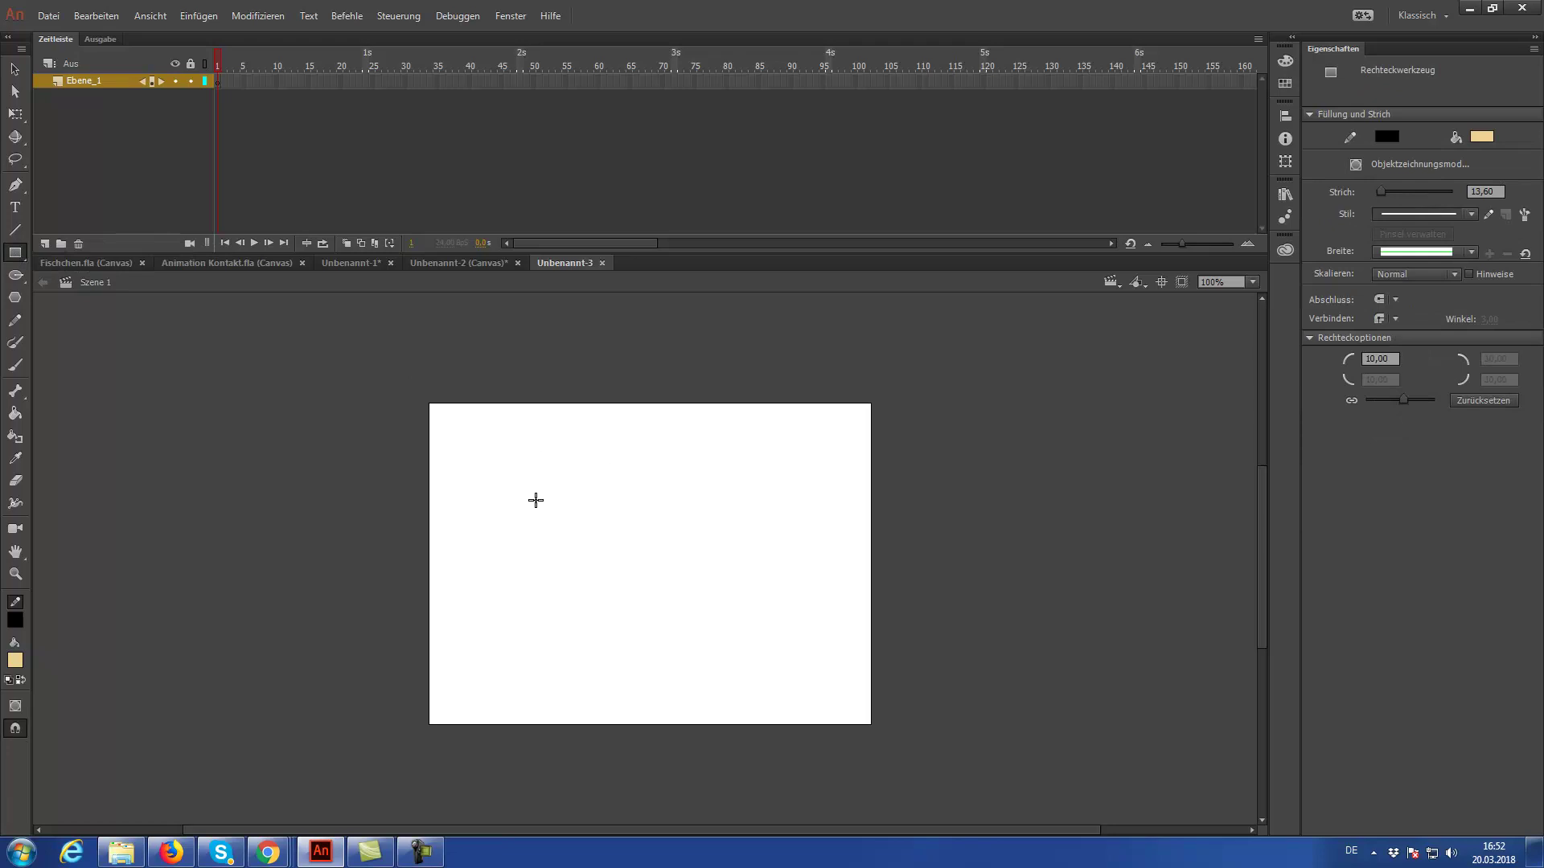
left_click_drag(510, 463, 672, 608)
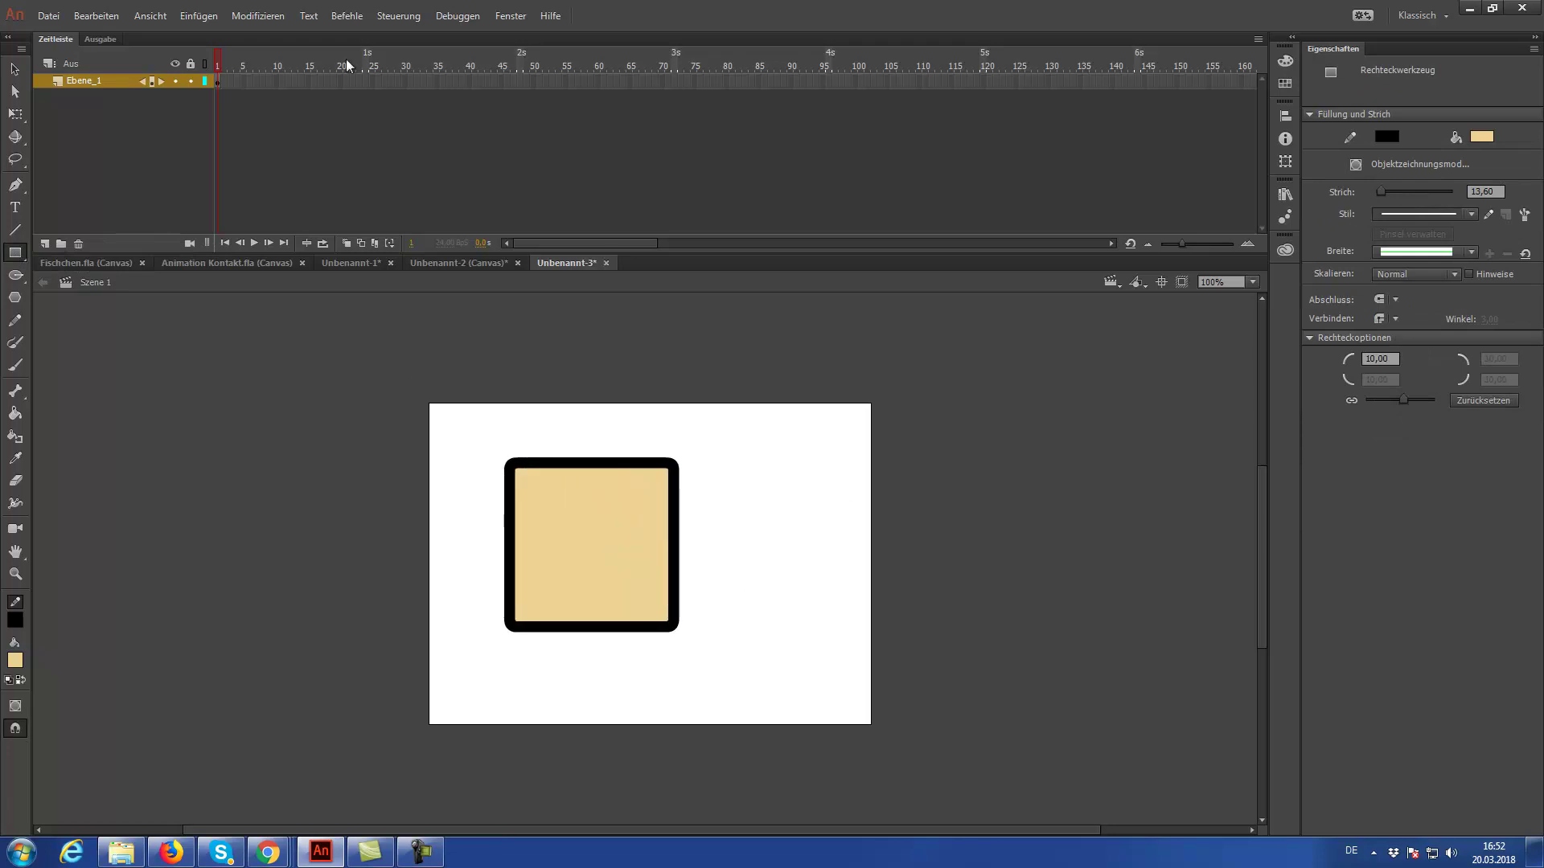
left_click(17, 138)
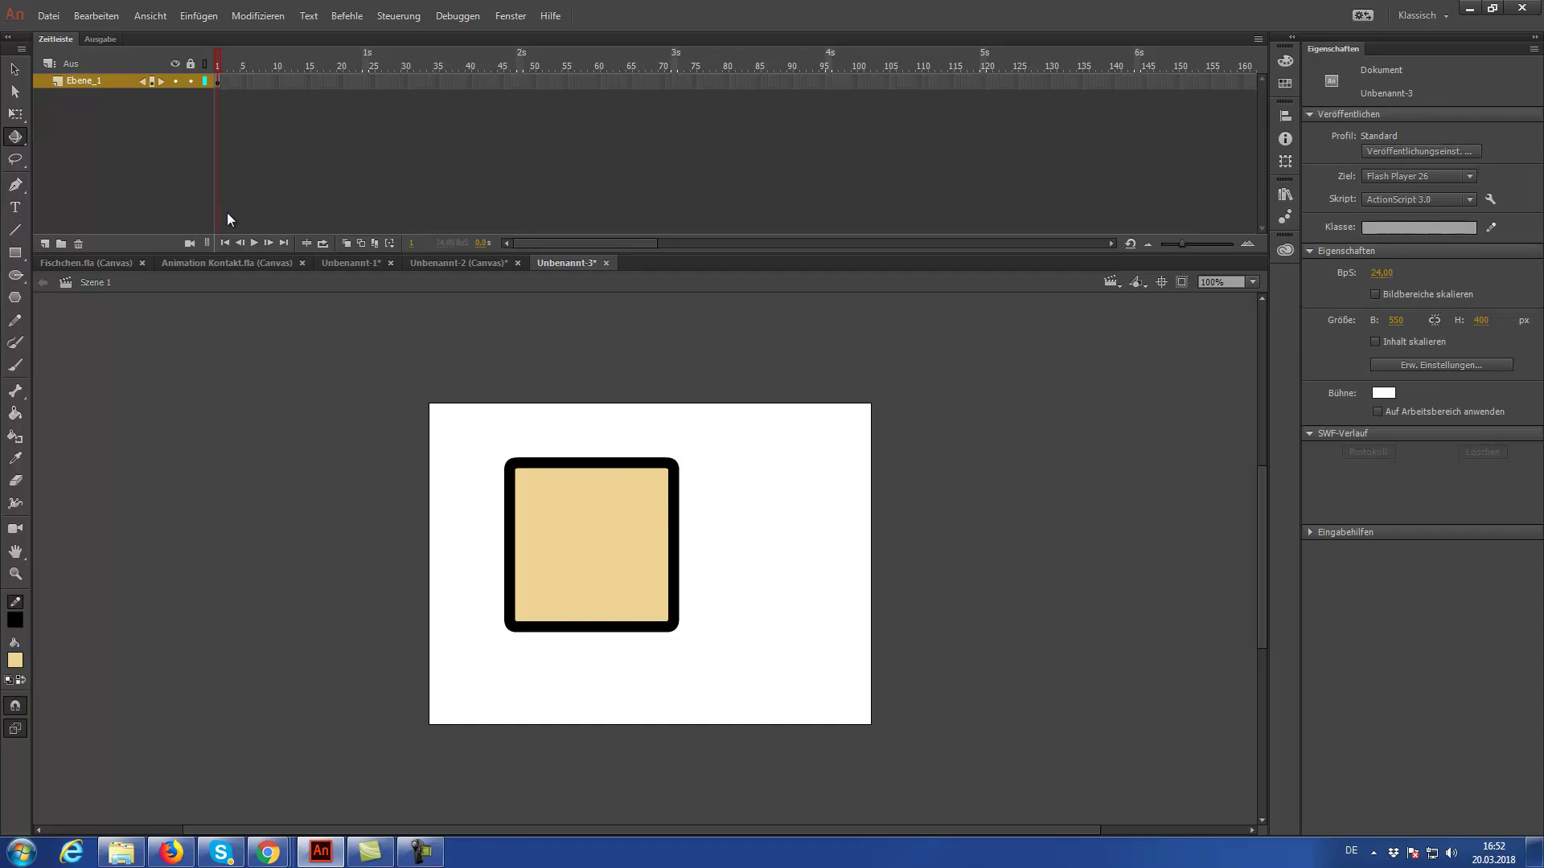
left_click(107, 20)
left_click(100, 30)
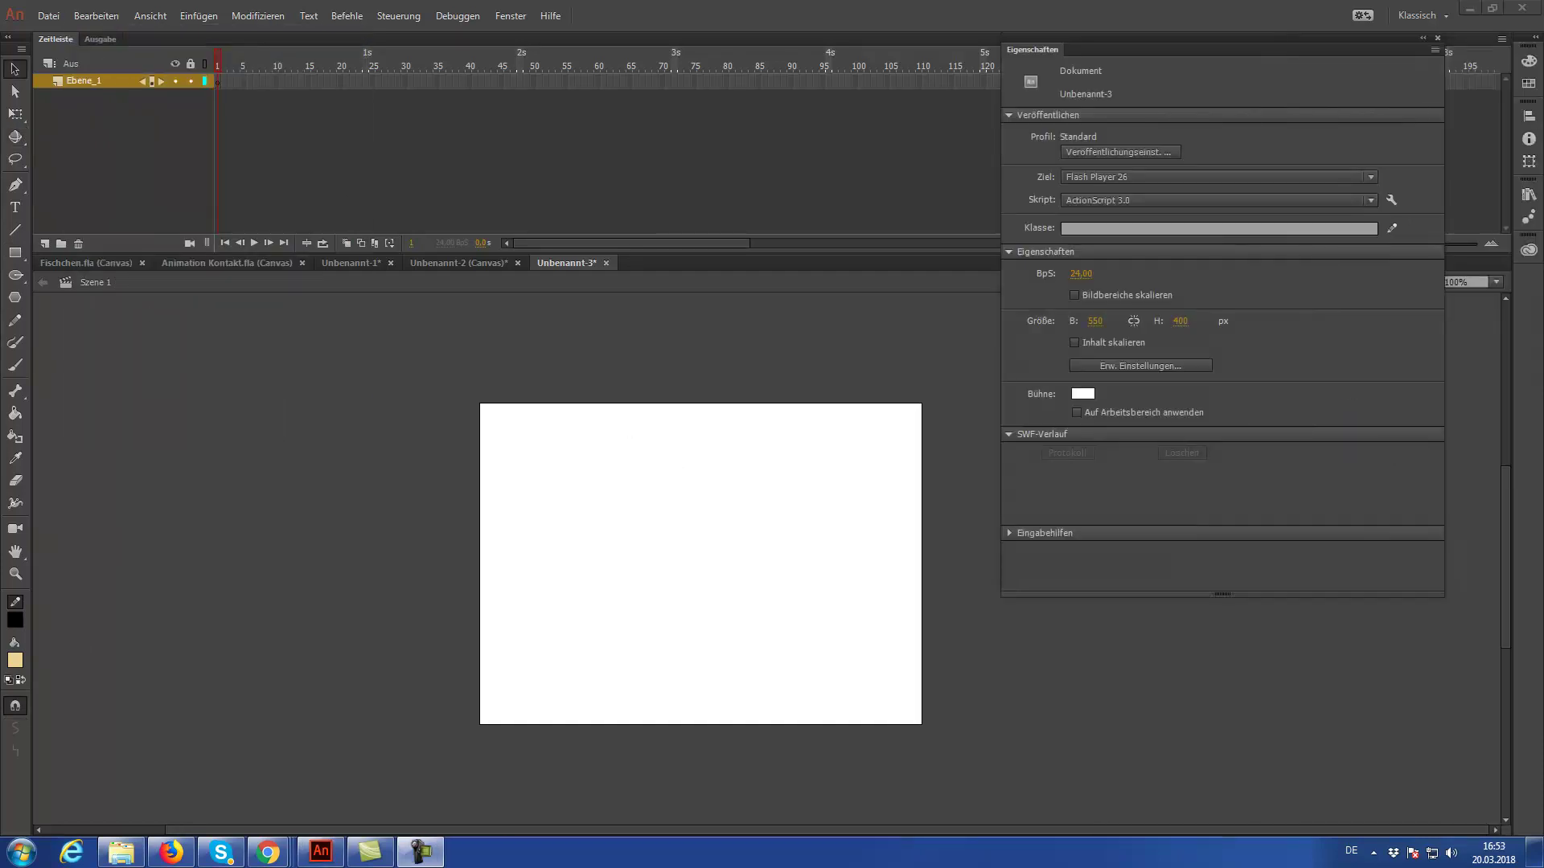
Draw a rounded rectangle about 346 × 251 px on the stage as a drawing object and convert it to a Movieclip symbol.
left_click(7, 253)
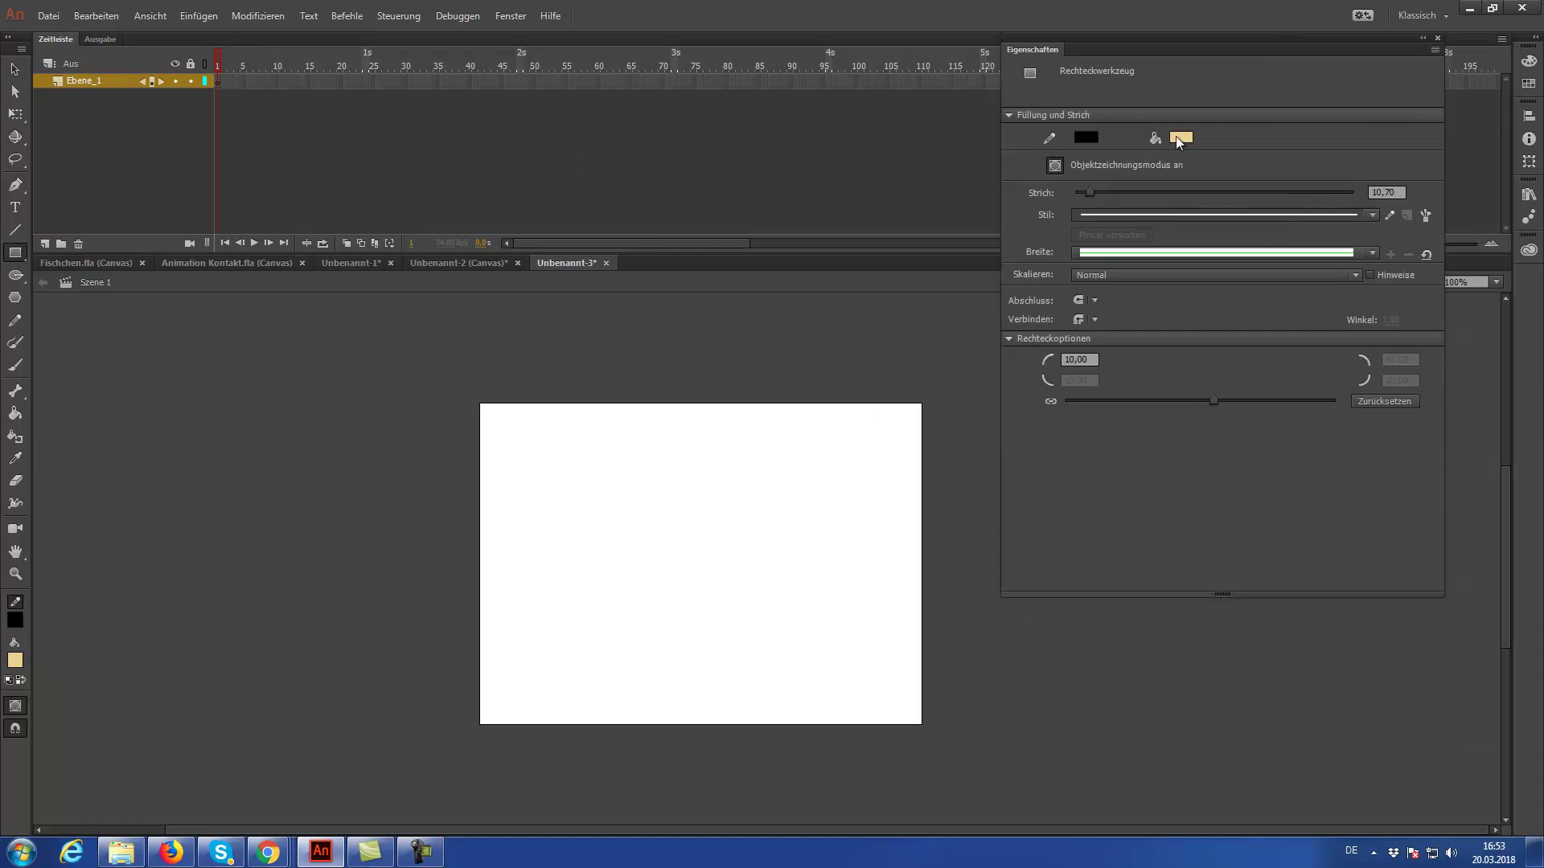
left_click_drag(517, 442, 797, 645)
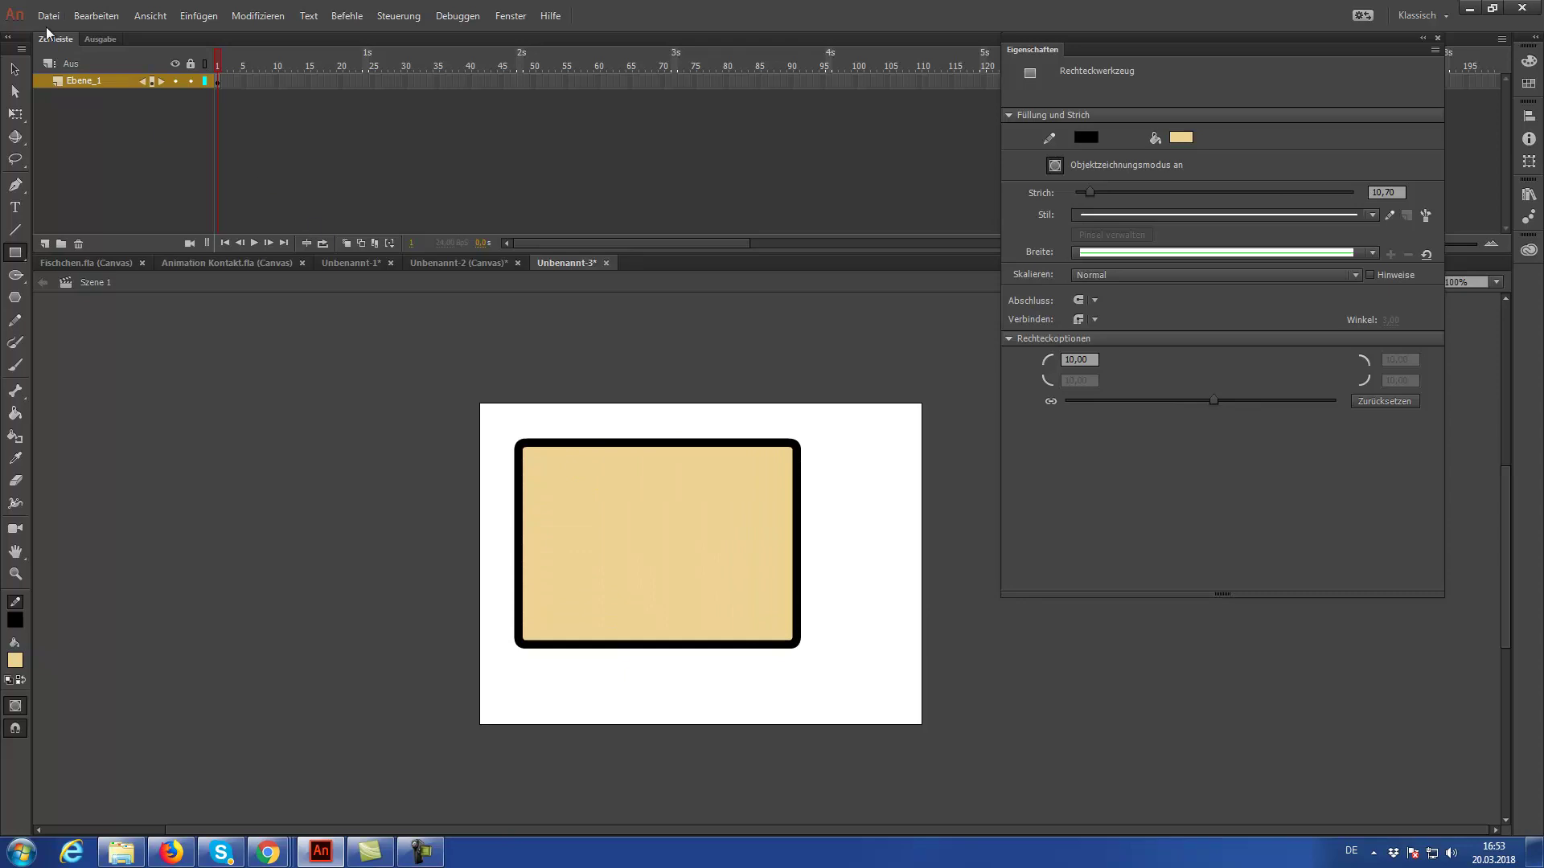
left_click(16, 69)
left_click(599, 577)
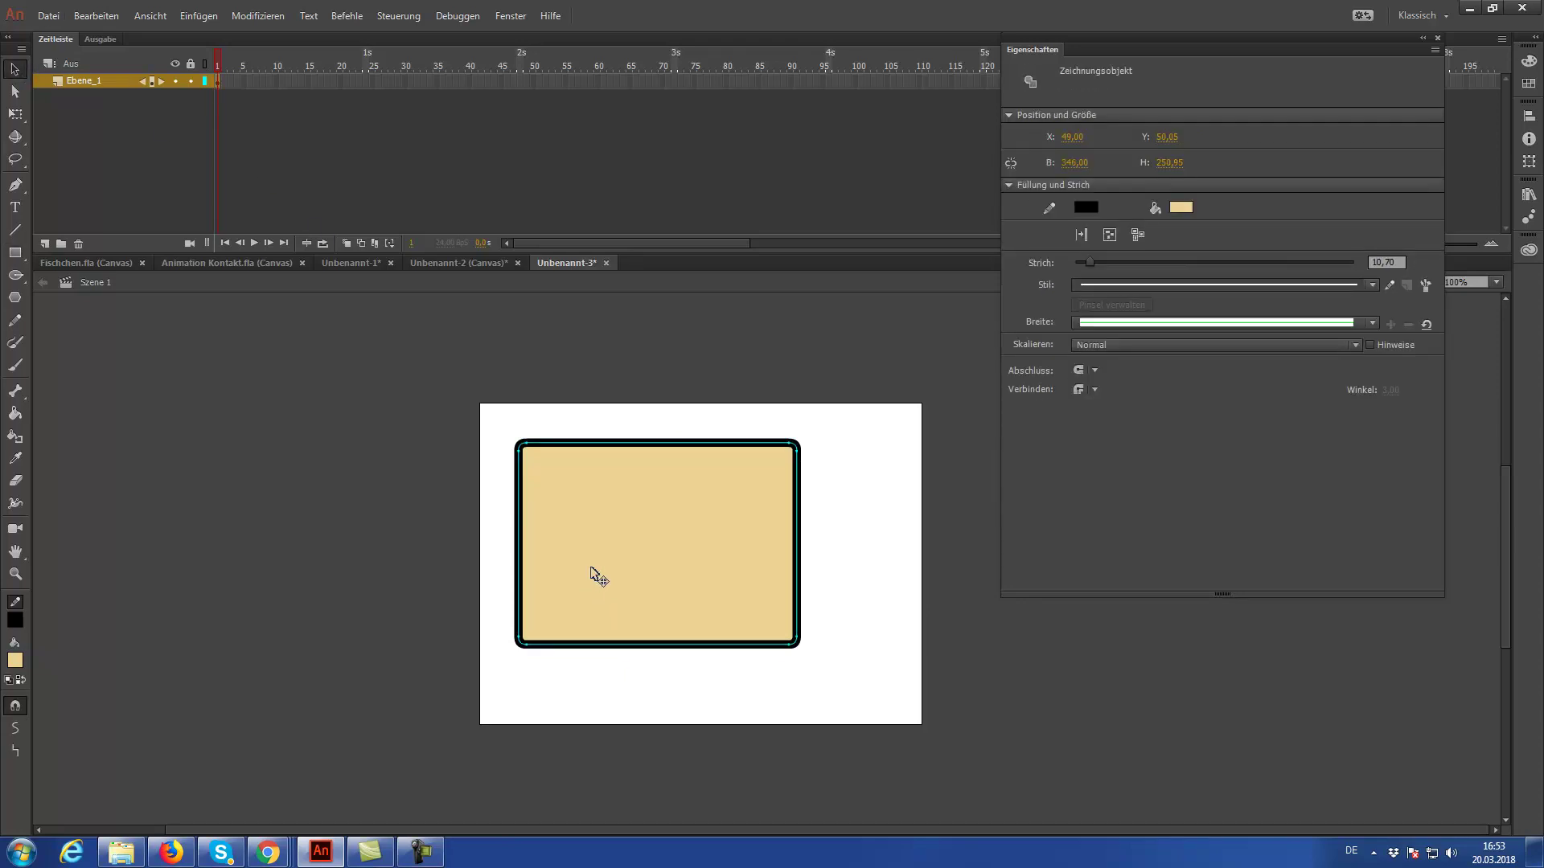
key("F8")
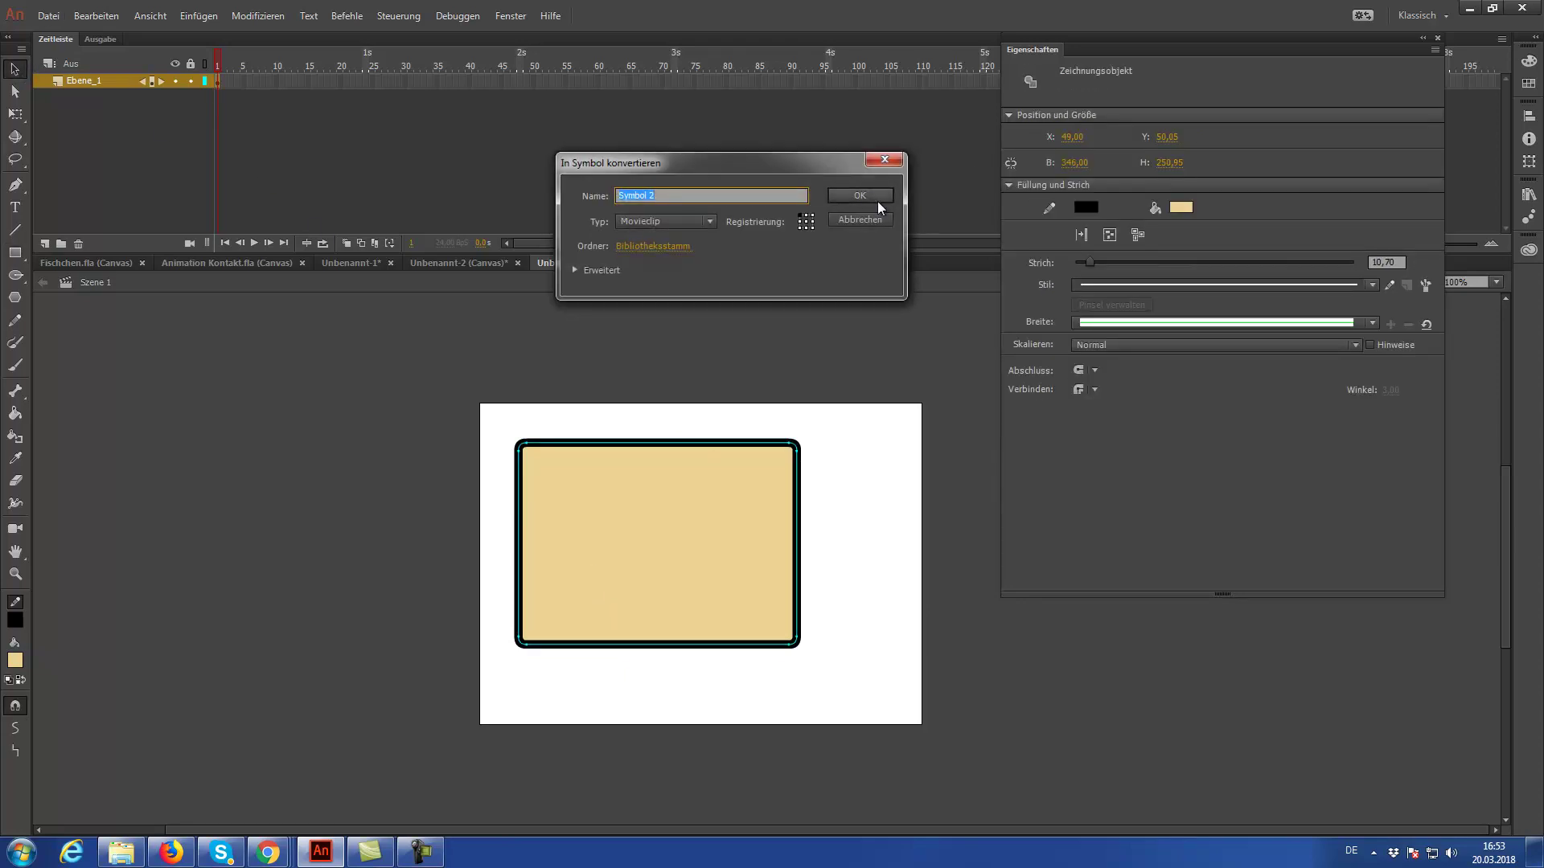
left_click(877, 201)
Rotate the movie clip around its vertical axis with the 3D Rotation tool and turn it back to nearly flat.
left_click(18, 137)
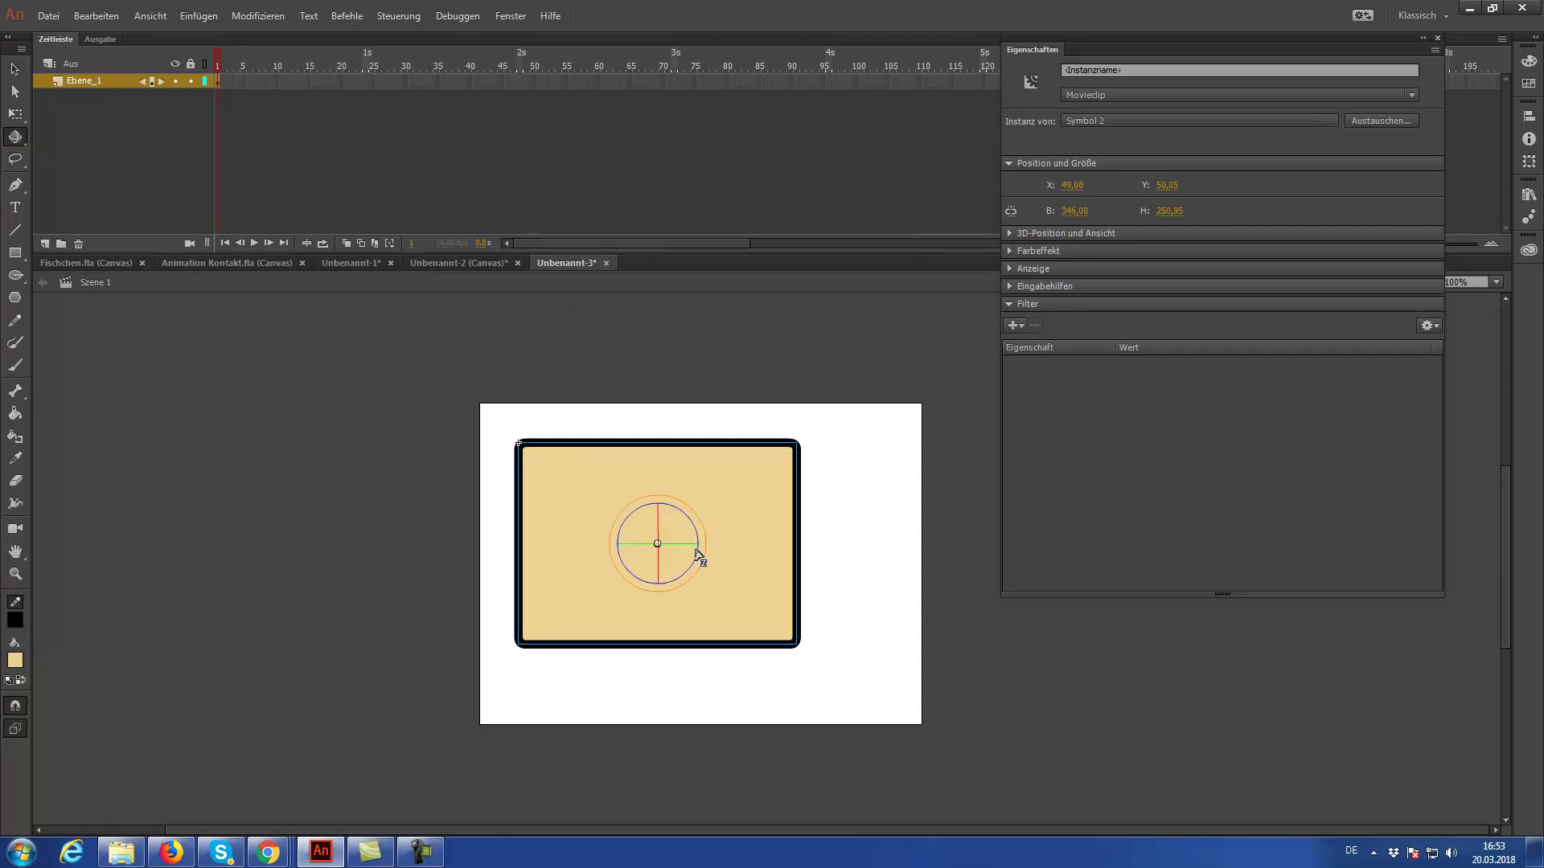
left_click_drag(695, 551, 656, 554)
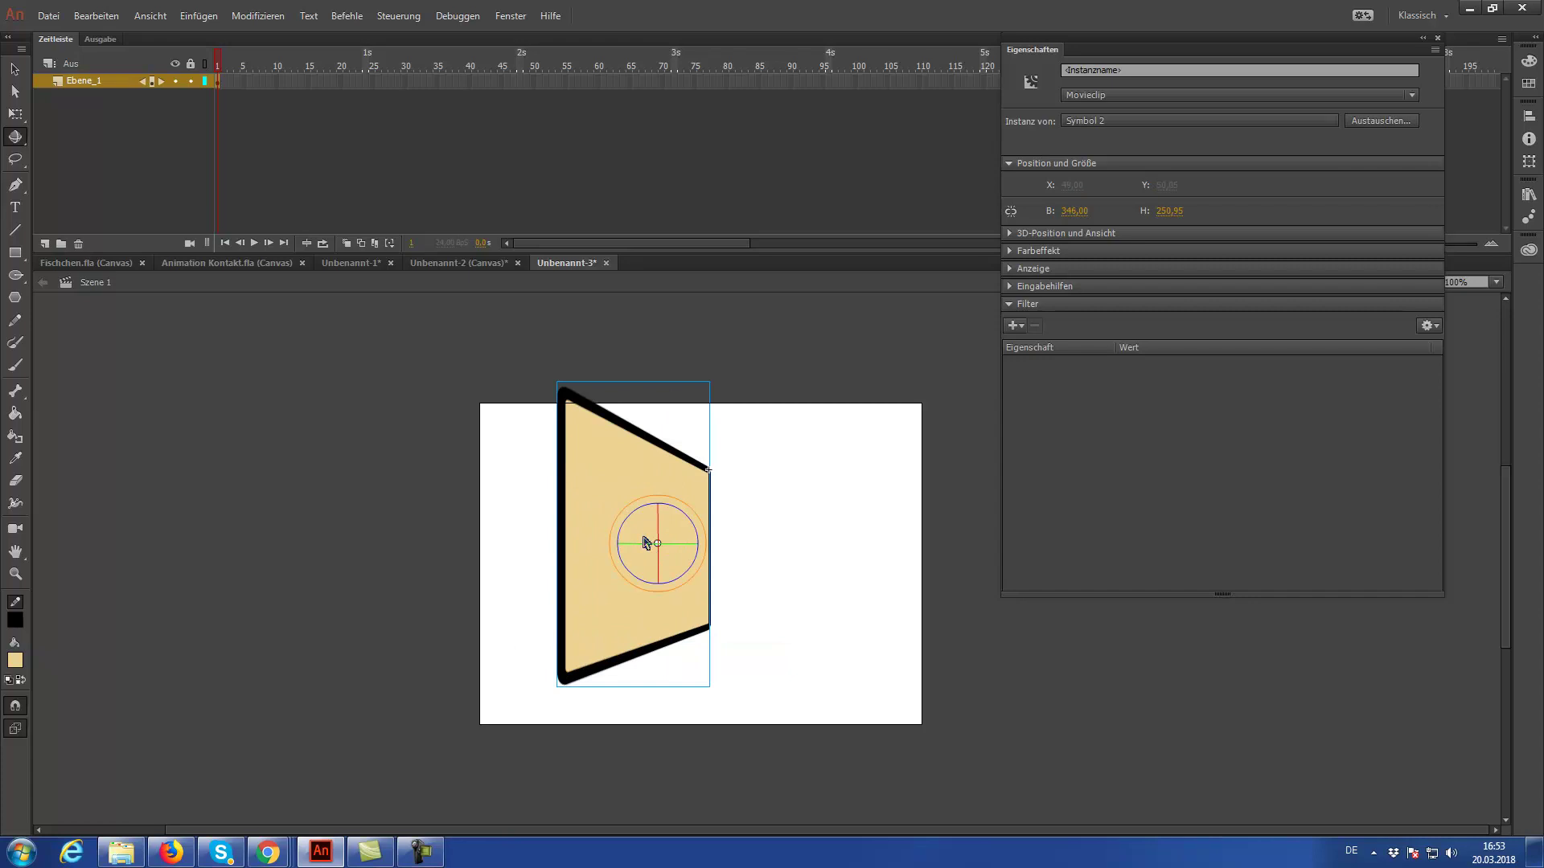
left_click_drag(645, 544, 659, 546)
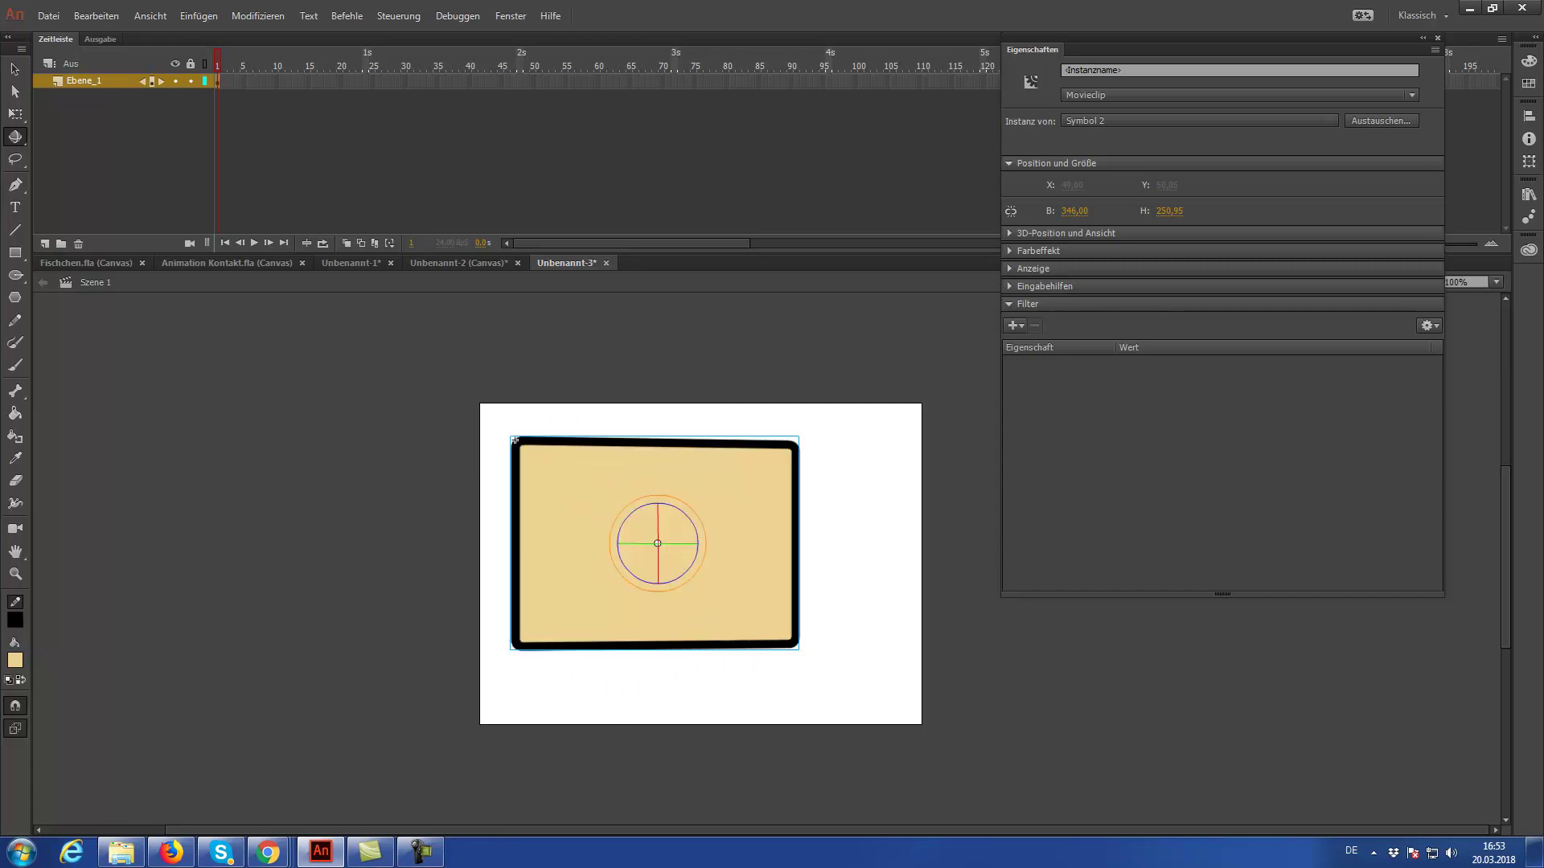
Create a new HTML5 Canvas document of 550 × 400 px with a frame rate of 24 BpS.
left_click(45, 17)
left_click(72, 34)
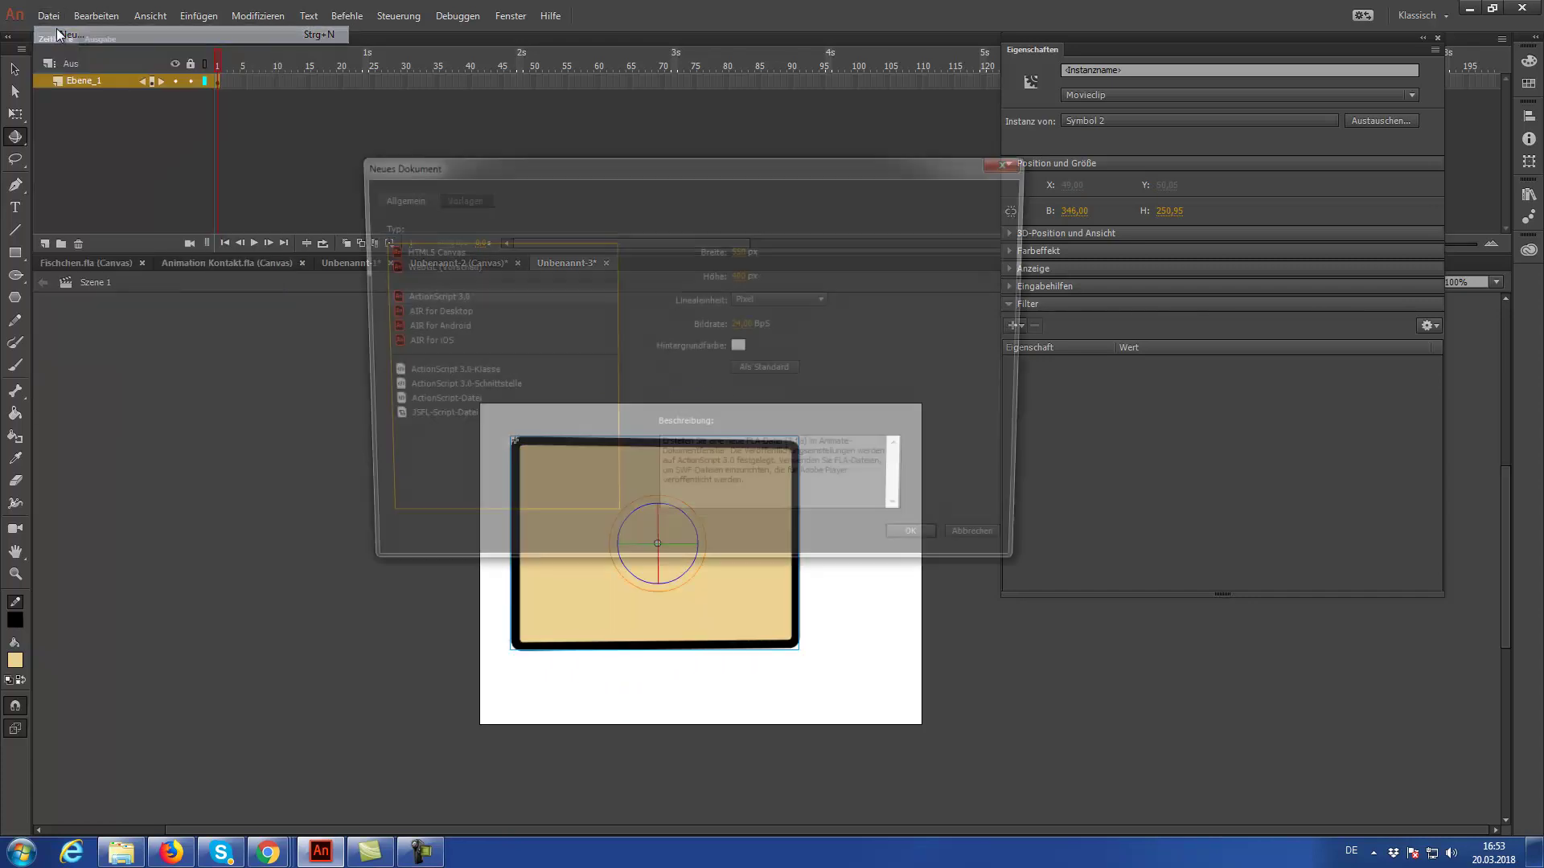
left_click(419, 252)
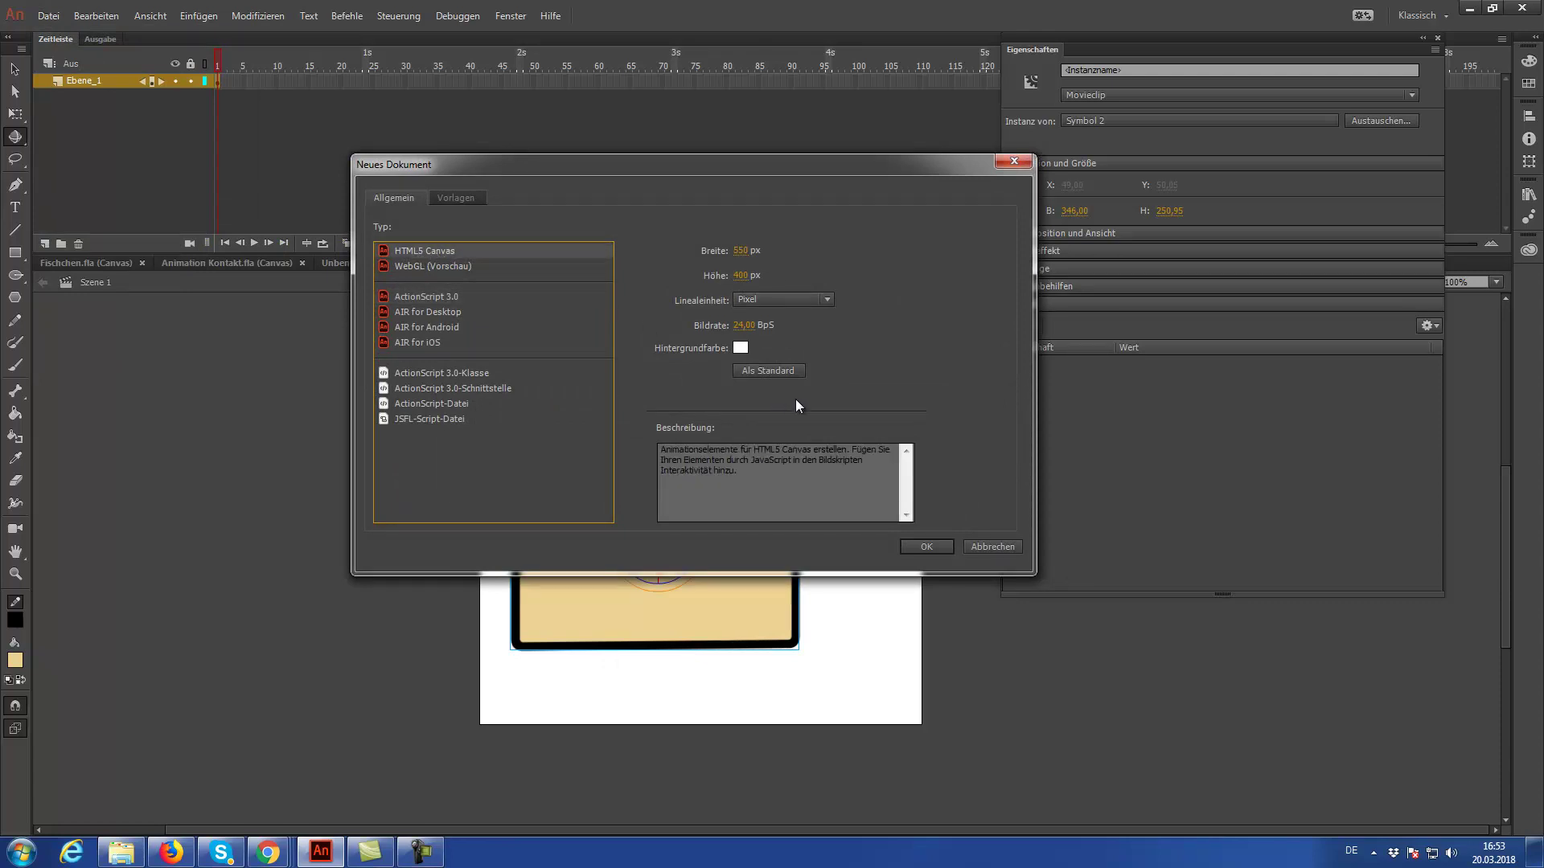
left_click(926, 547)
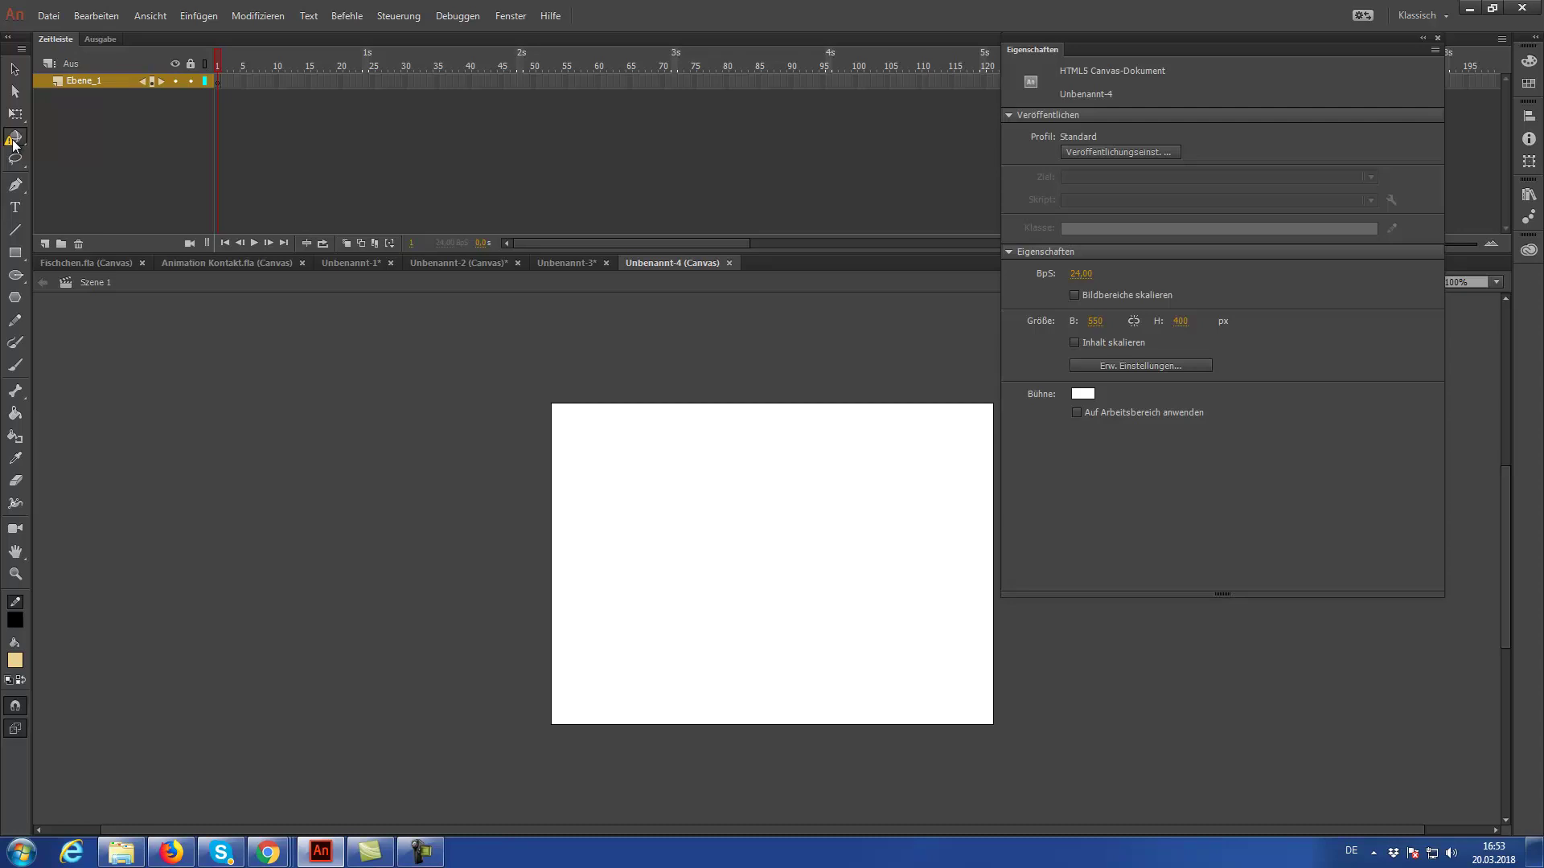
Check the 3D Rotation tool's availability in the new Canvas document against the ActionScript document Unbenannt-3.
left_click(14, 141)
left_click(580, 260)
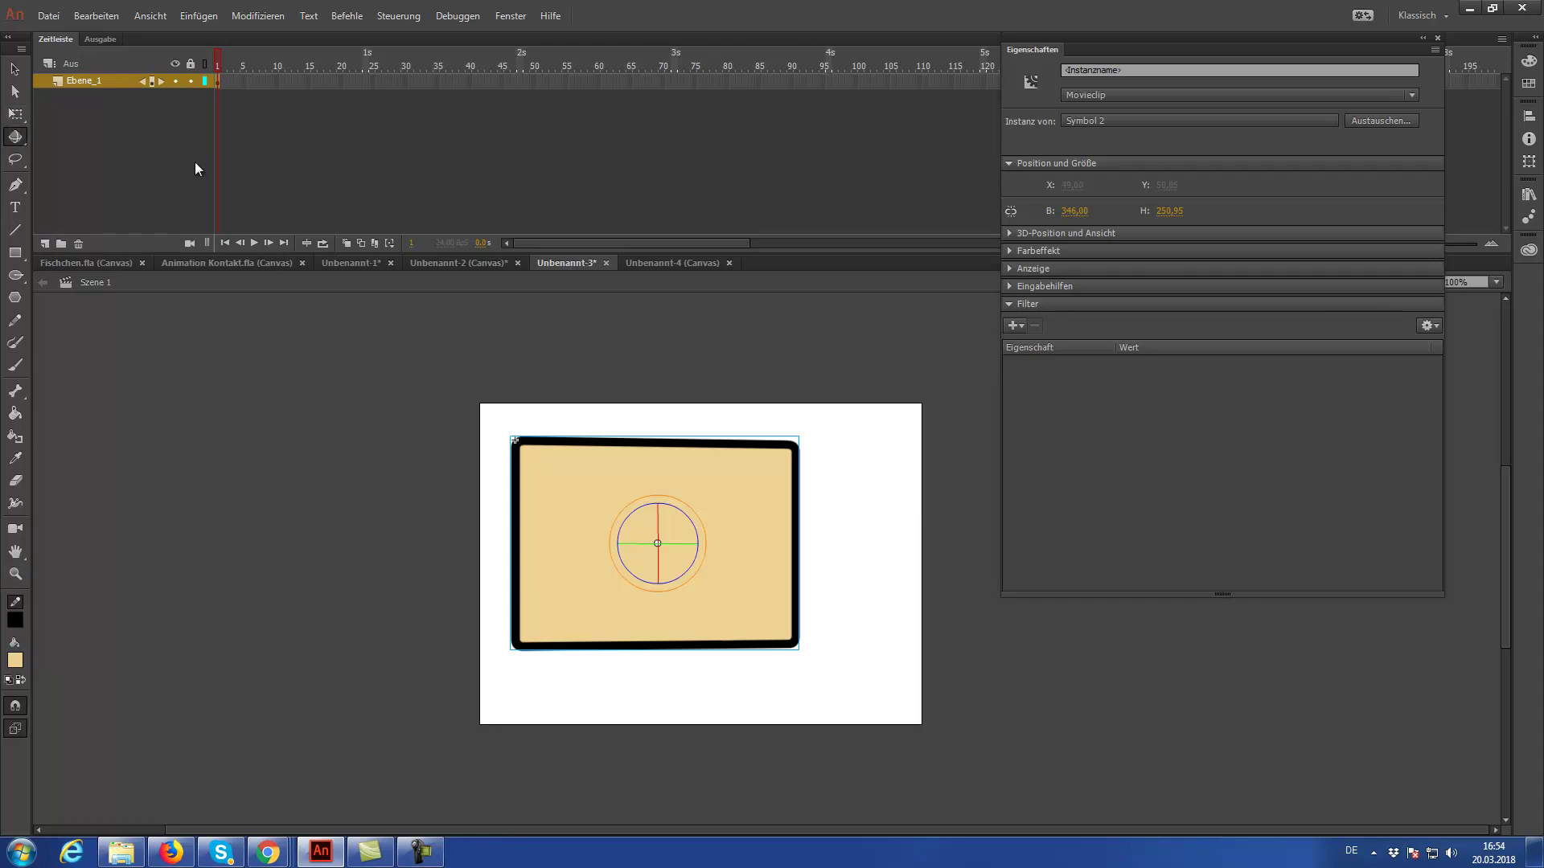
left_click(678, 262)
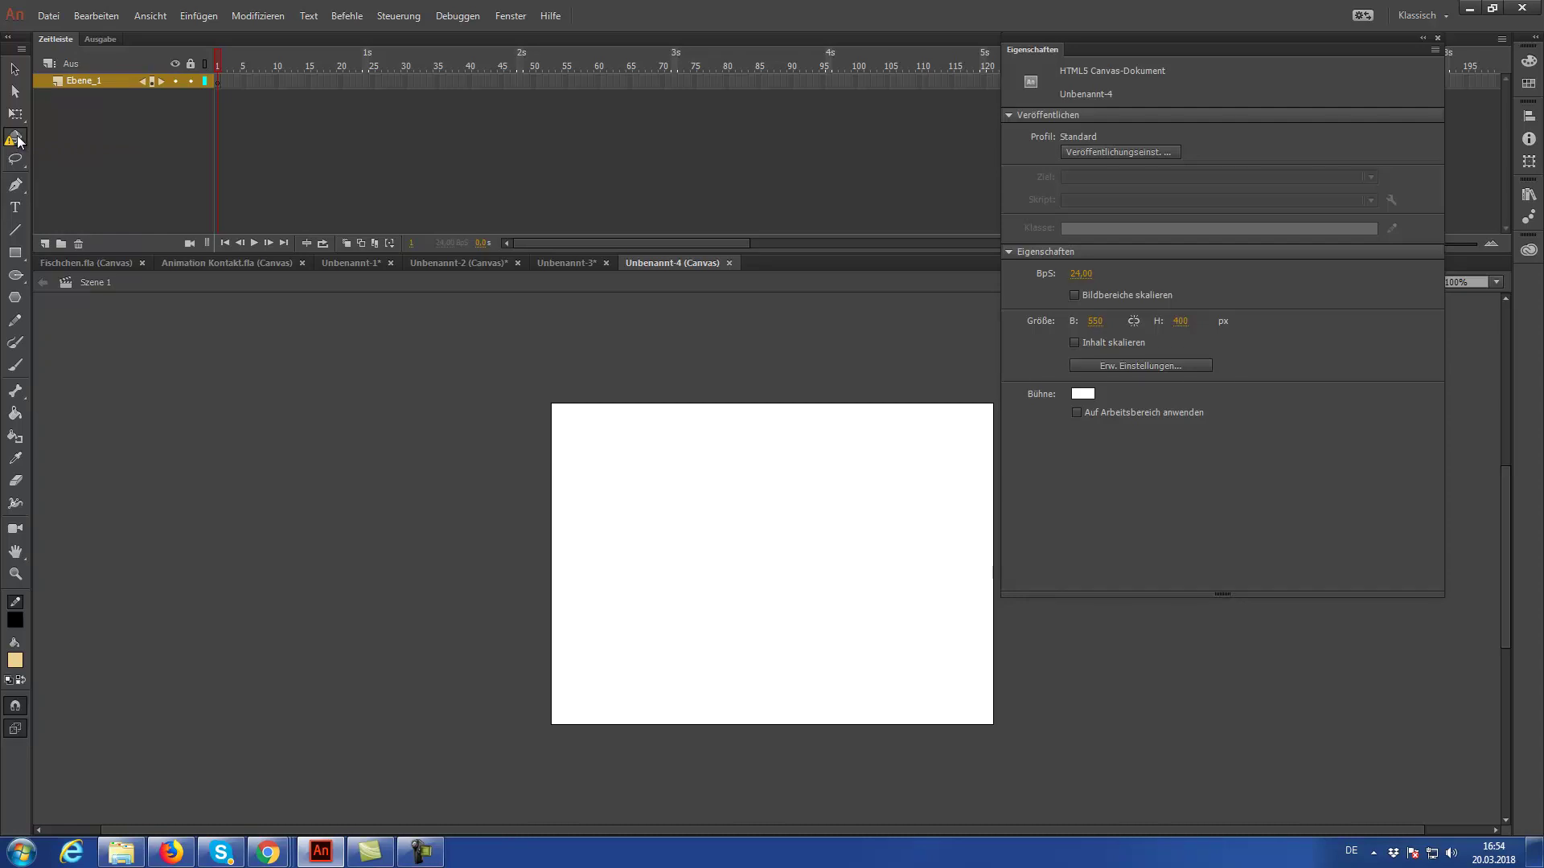
Start another HTML5 Canvas document, look over the template categories, and set the document width to 1920 px.
left_click(58, 16)
left_click(64, 36)
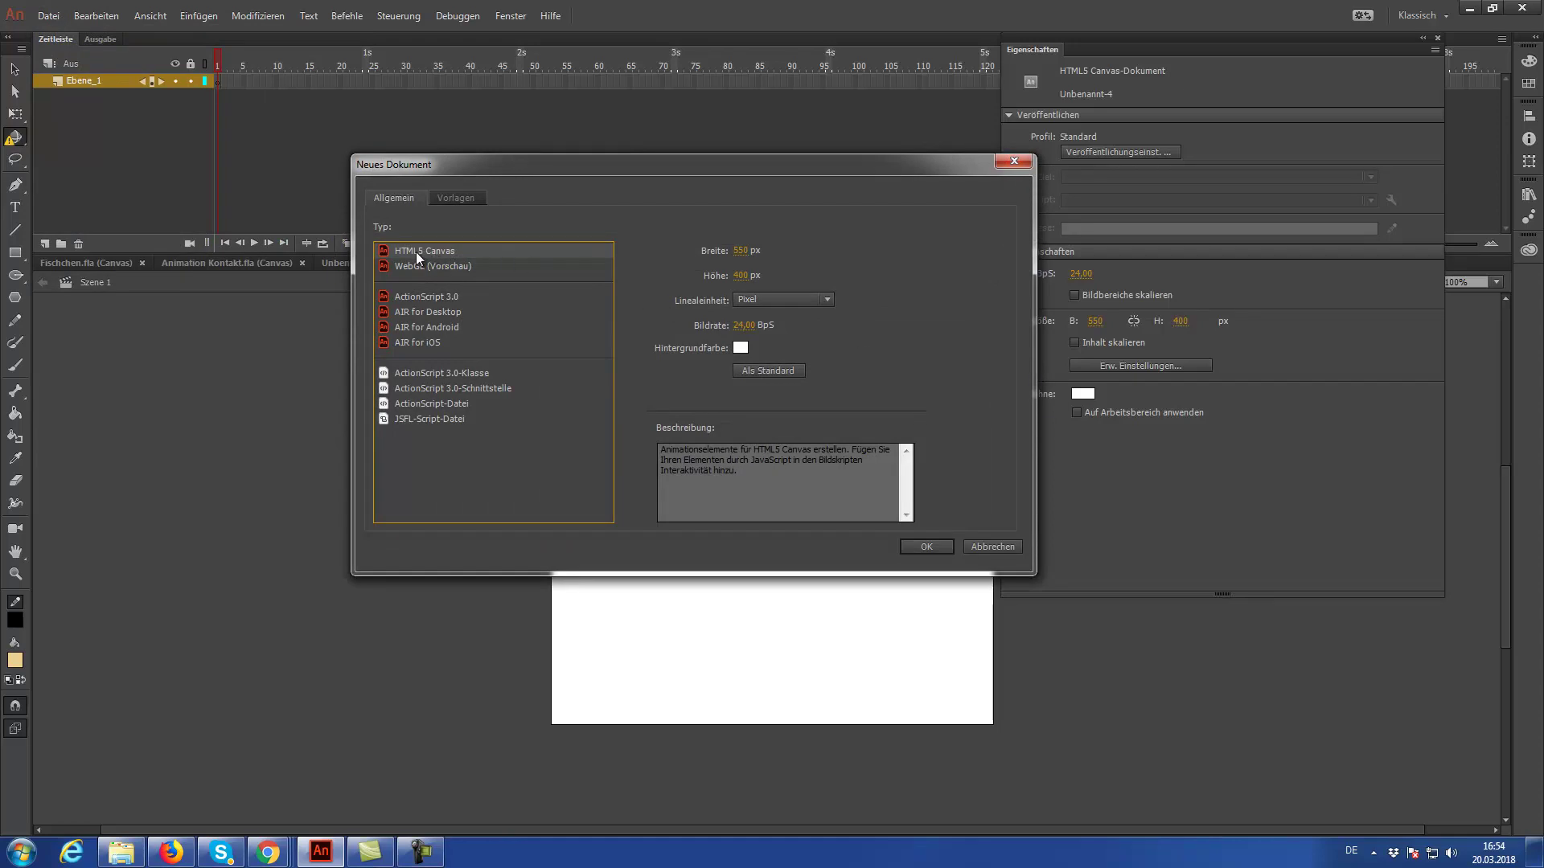
left_click(459, 200)
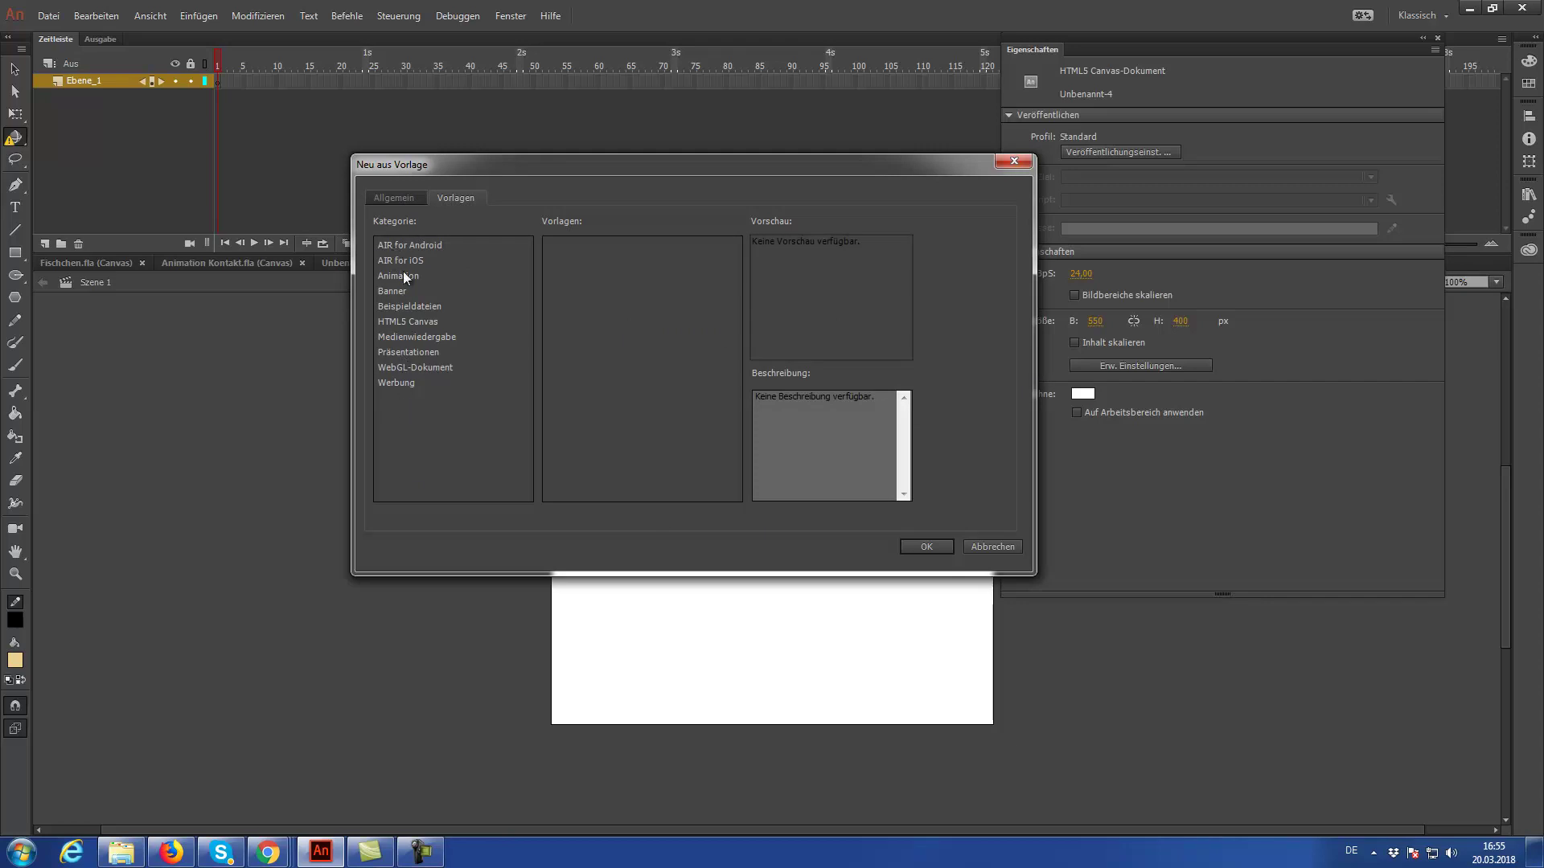
left_click(394, 201)
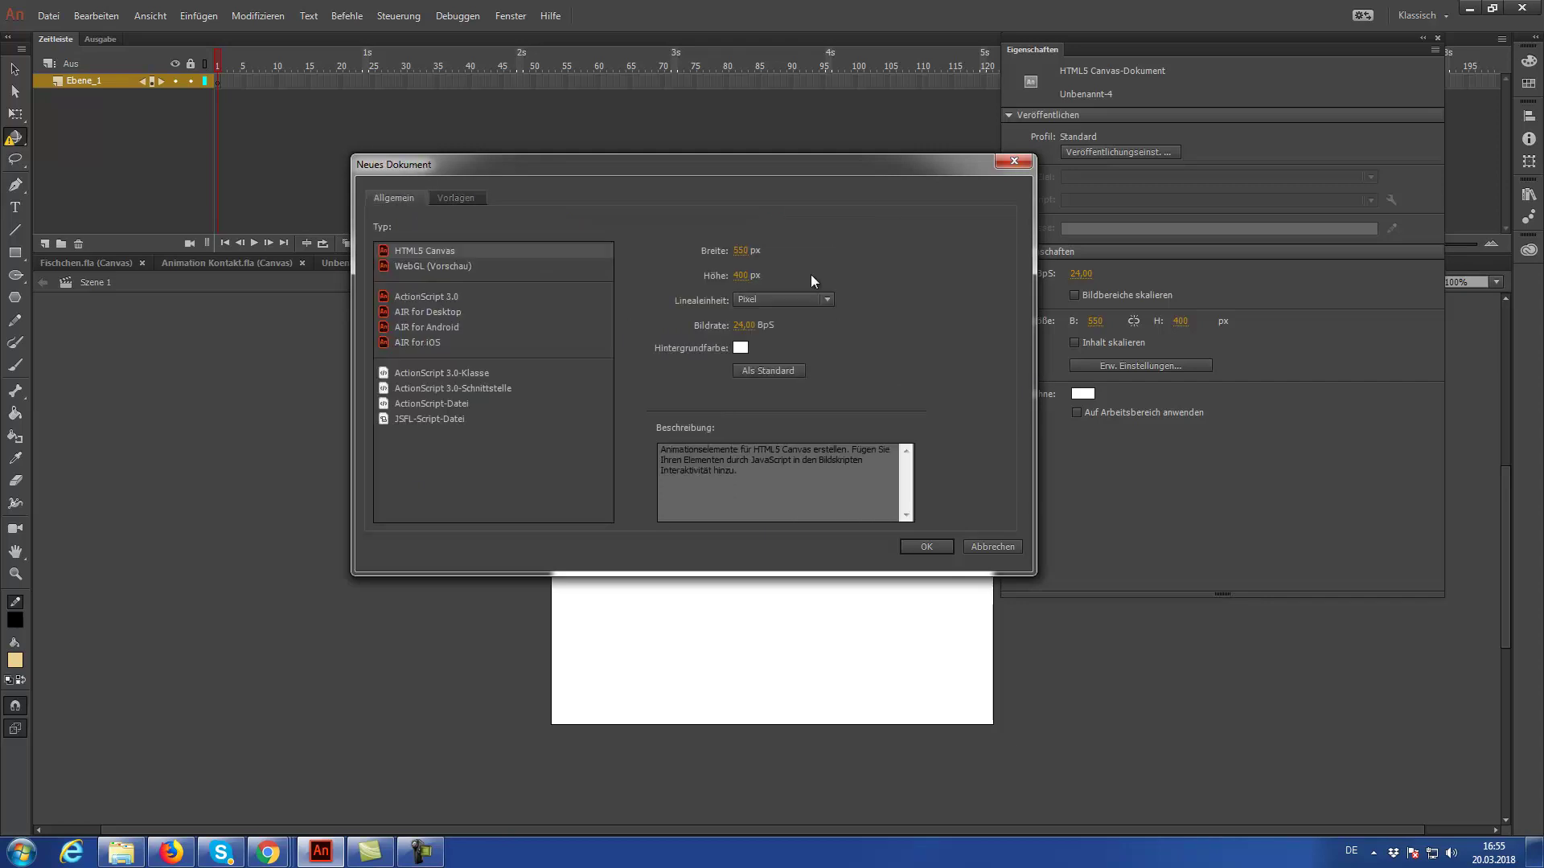
left_click(739, 251)
double_click(744, 249)
type("1920")
key("Tab")
left_click_drag(644, 168, 690, 56)
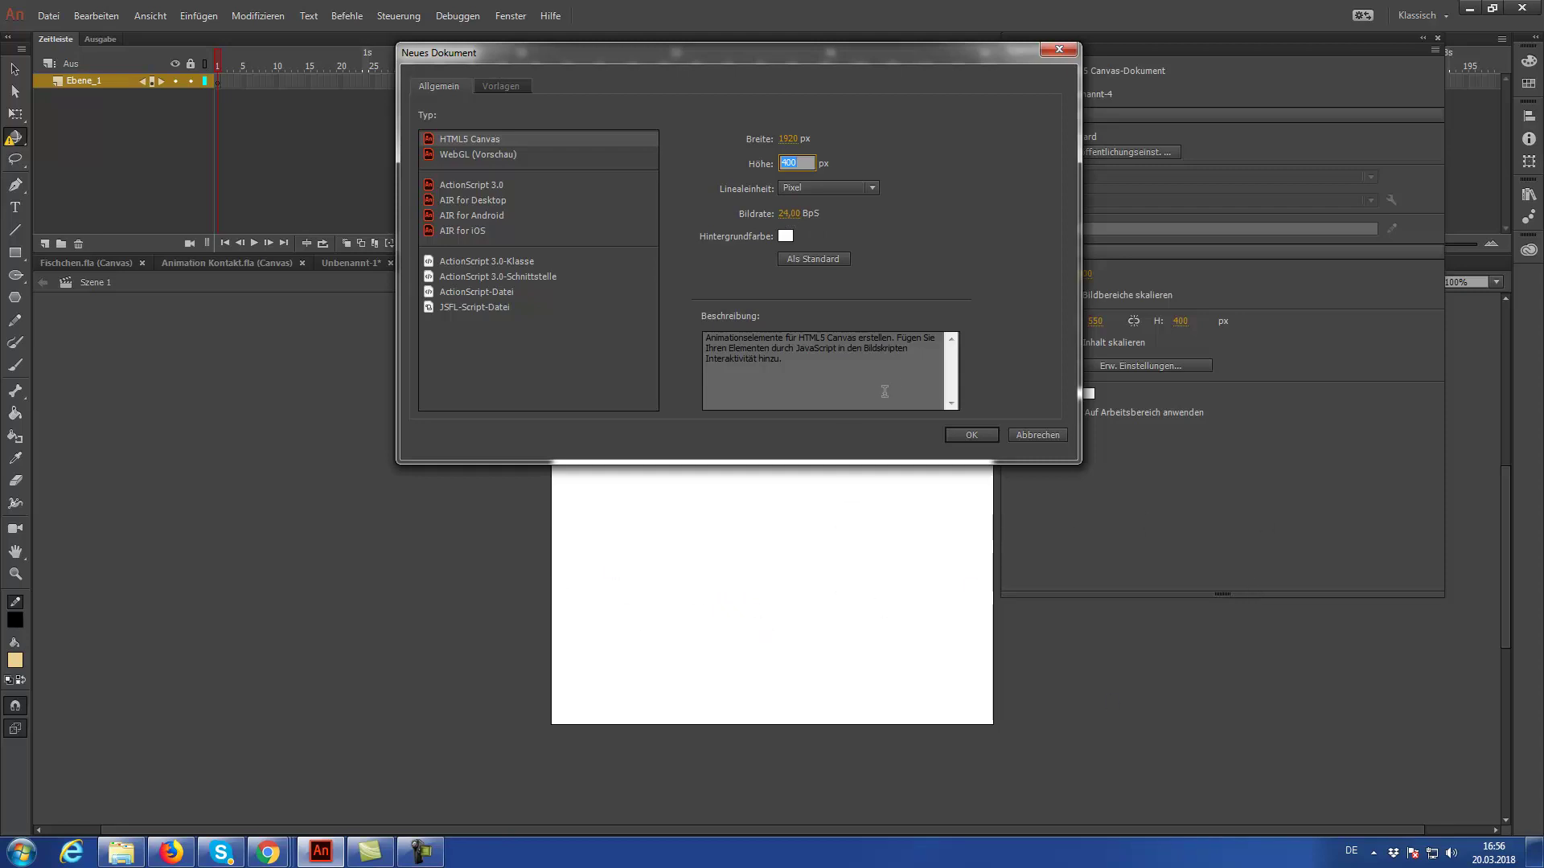
Set the new document's frame rate to 2 BpS and create the document.
left_click(787, 213)
double_click(786, 213)
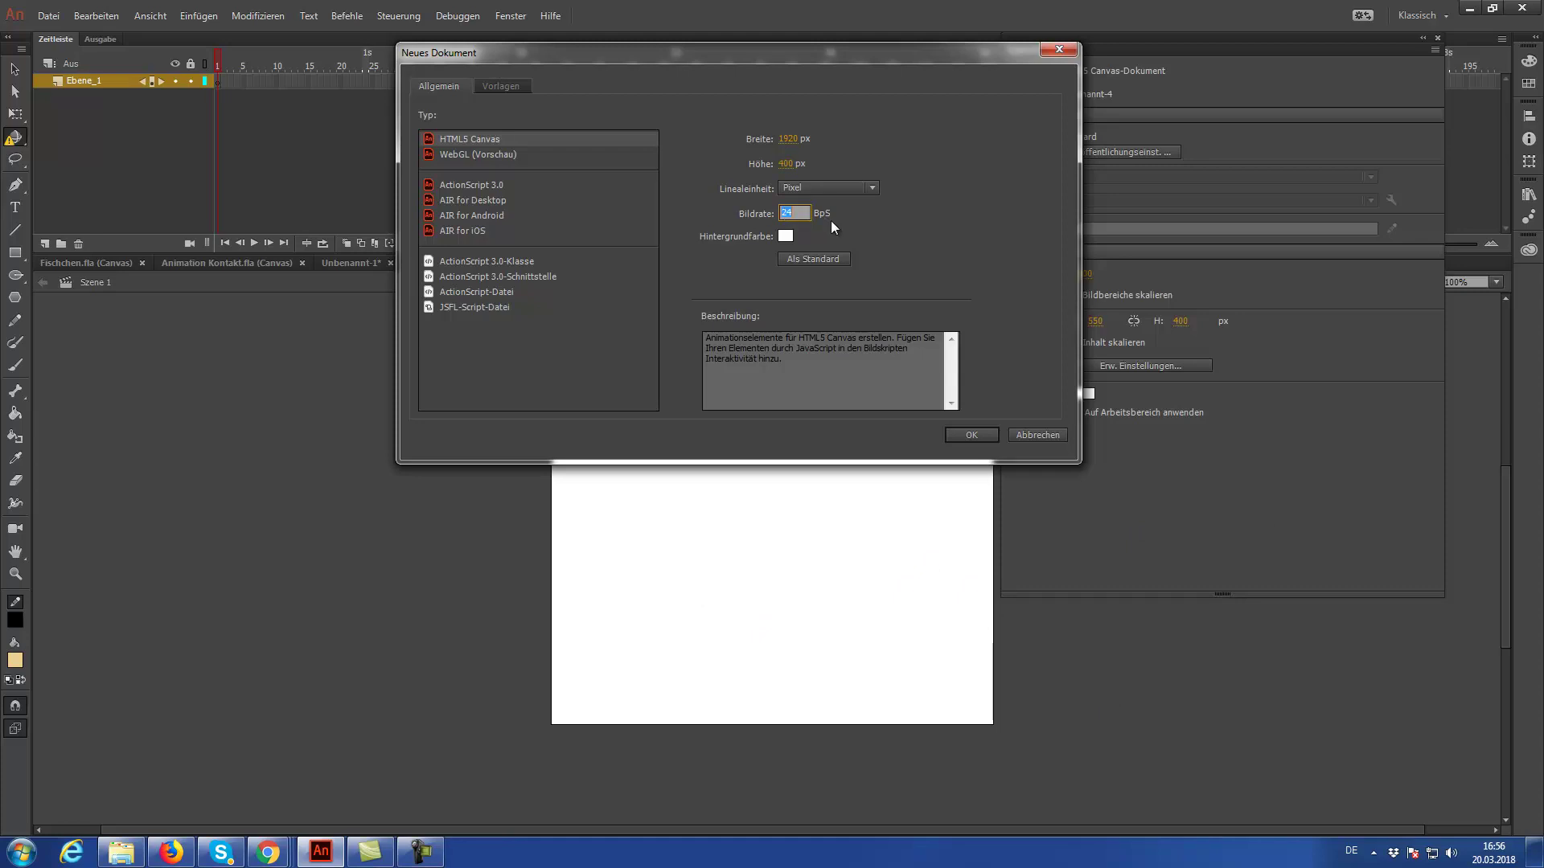
type("24")
left_click(973, 434)
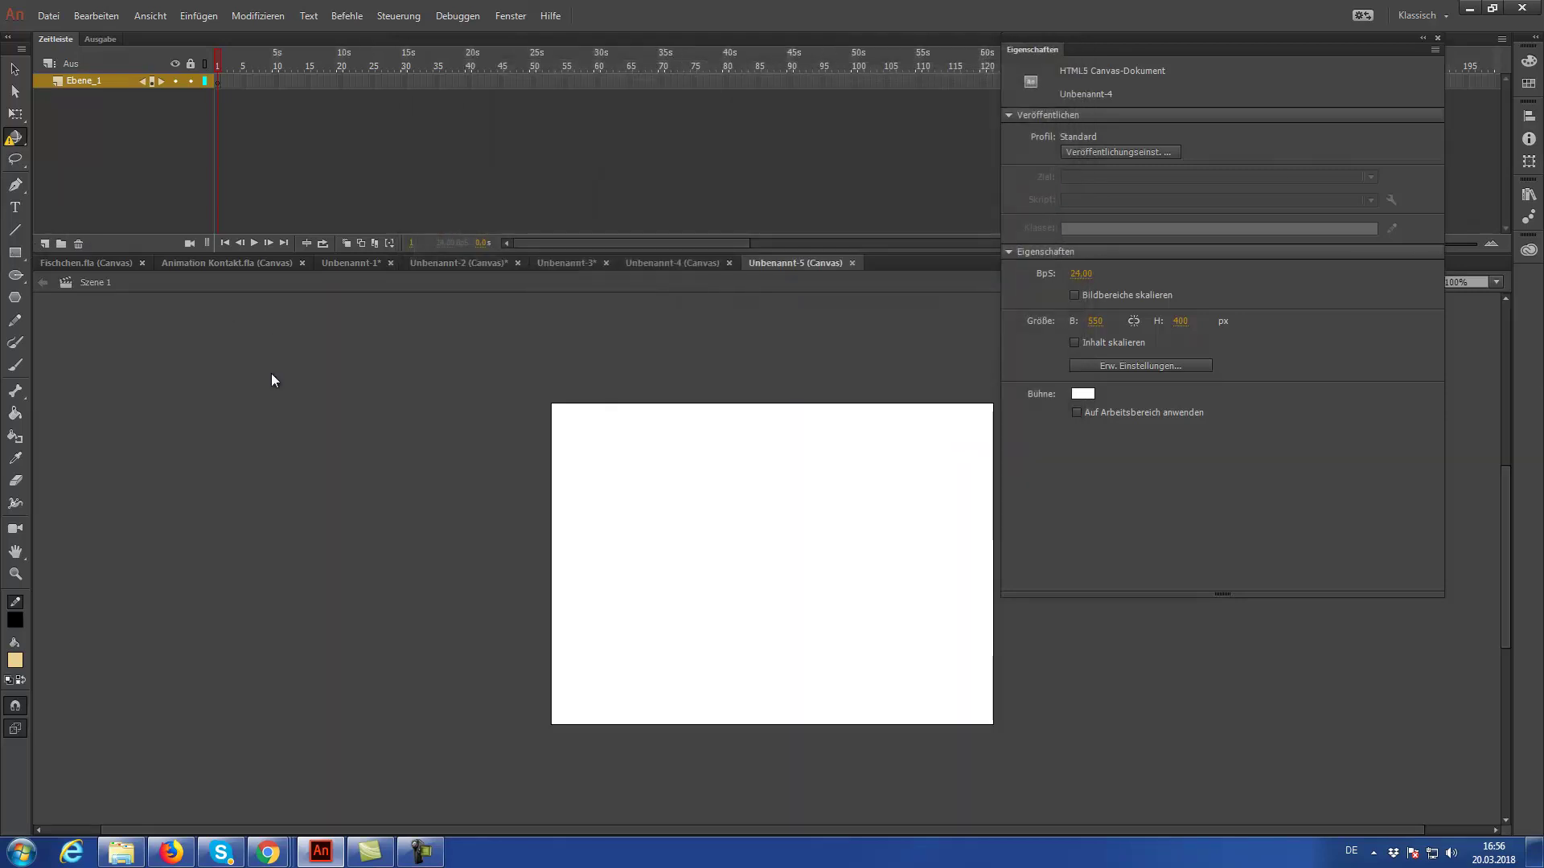
Draw a small rounded rectangle at the left edge of the stage in the new Canvas document.
key("r")
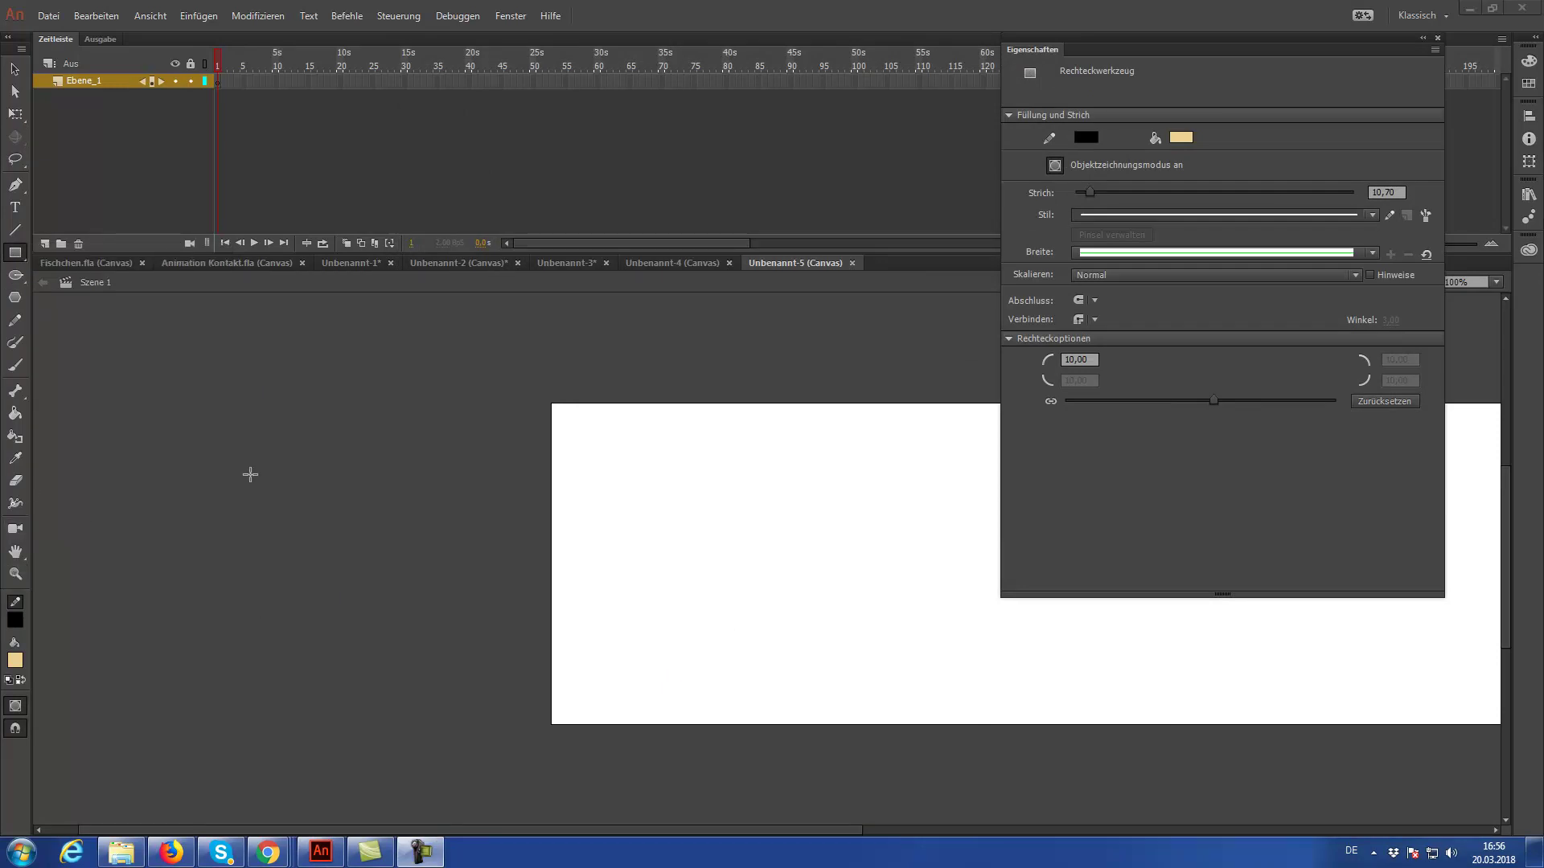
left_click_drag(555, 477, 699, 605)
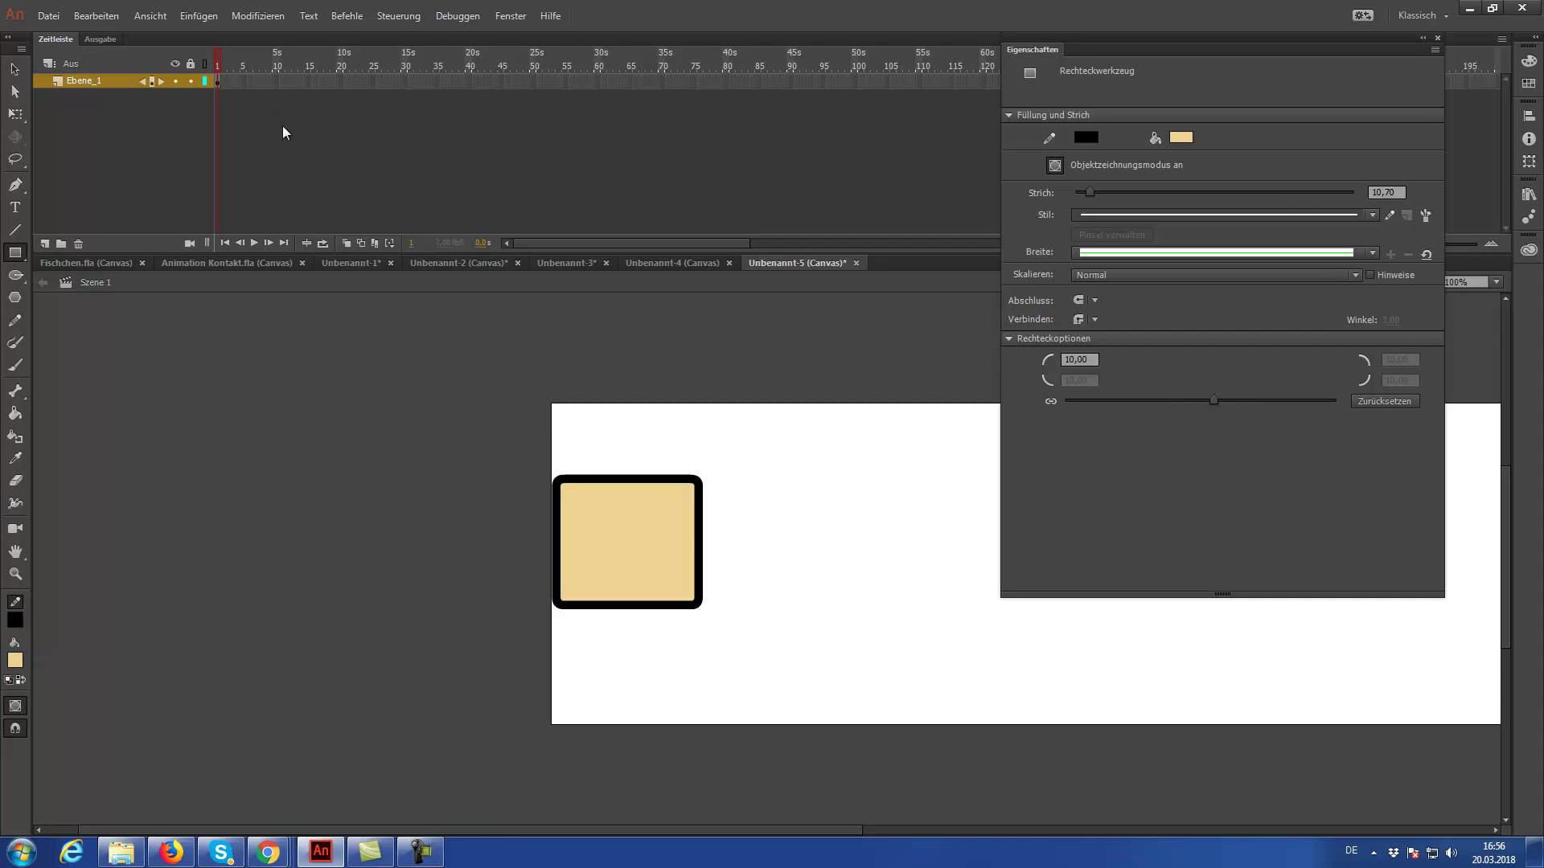
Insert a keyframe at frame 10 of Ebene_1.
left_click(275, 82)
left_click(238, 83)
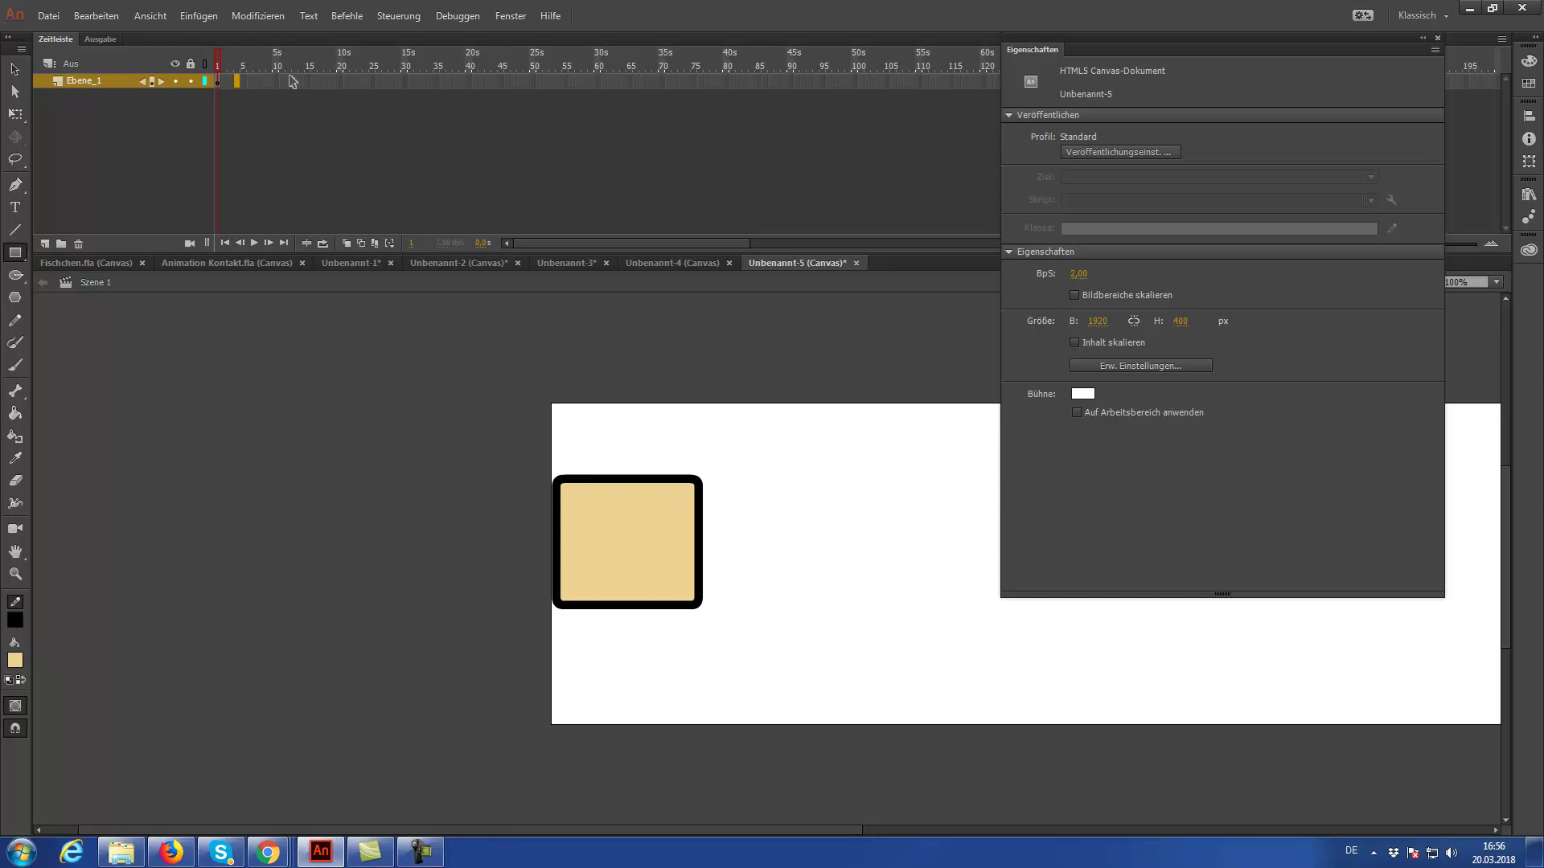
right_click(277, 83)
left_click(250, 89)
right_click(226, 84)
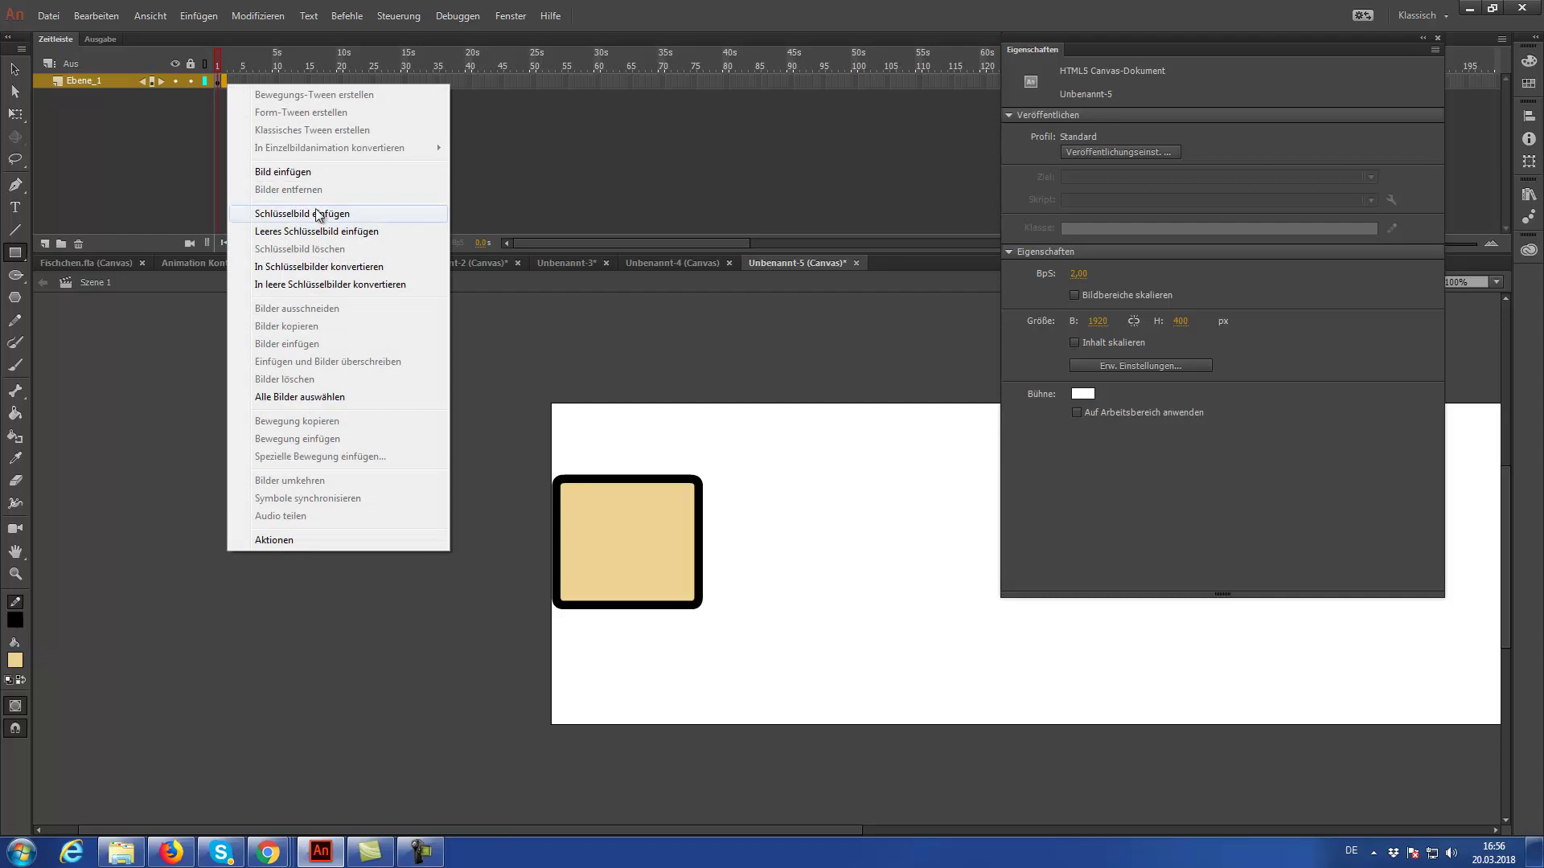
left_click(276, 83)
right_click(276, 84)
left_click(355, 204)
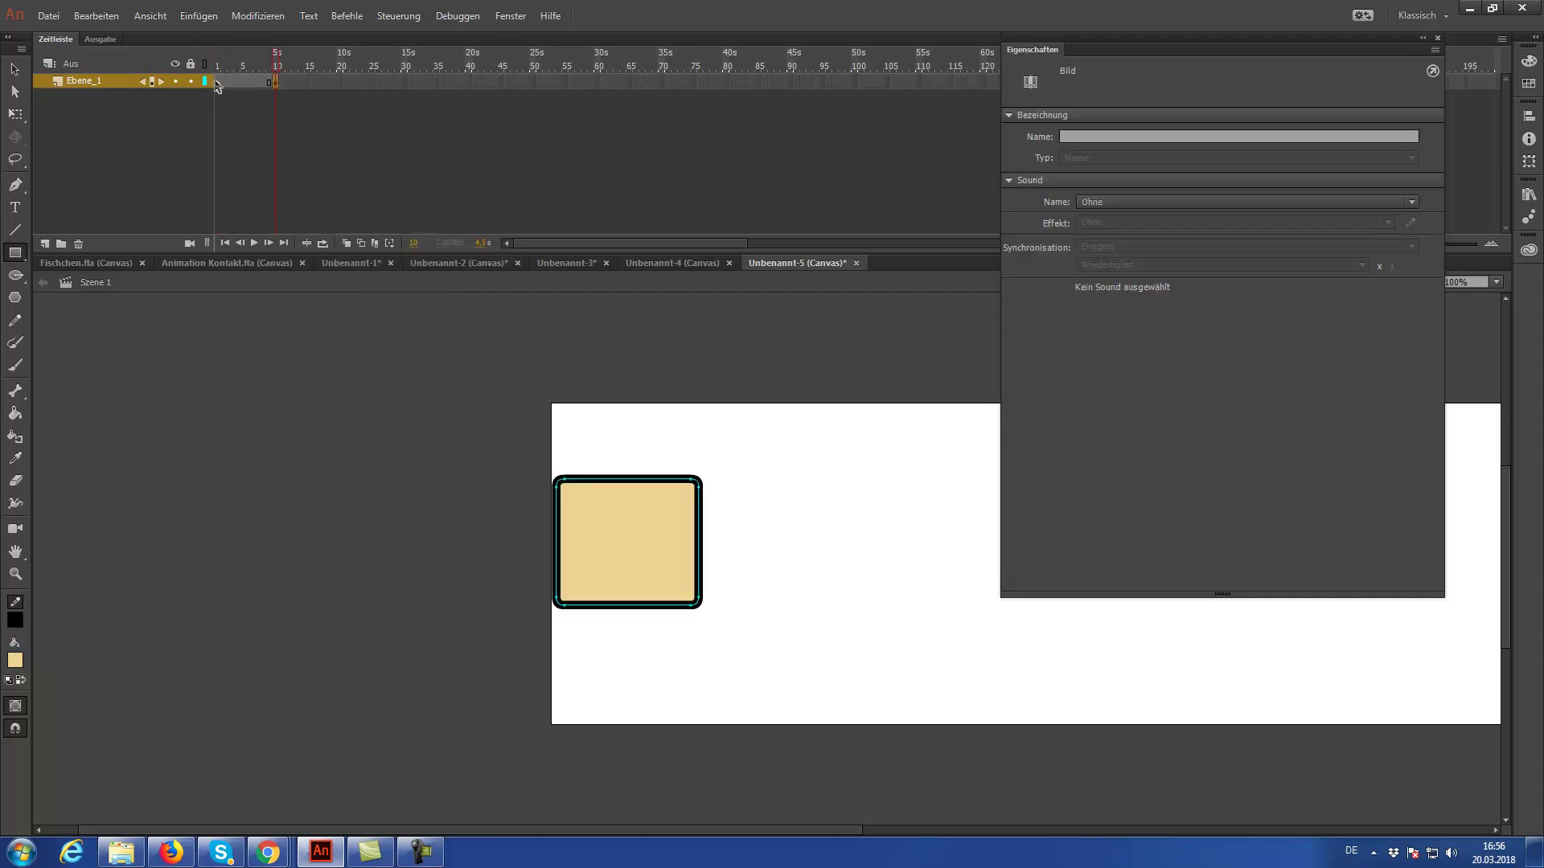
Create a classic tween on Ebene_1 between the keyframes at frames 1 and 10, converting the rectangle for tweening.
left_click(253, 83)
right_click(276, 84)
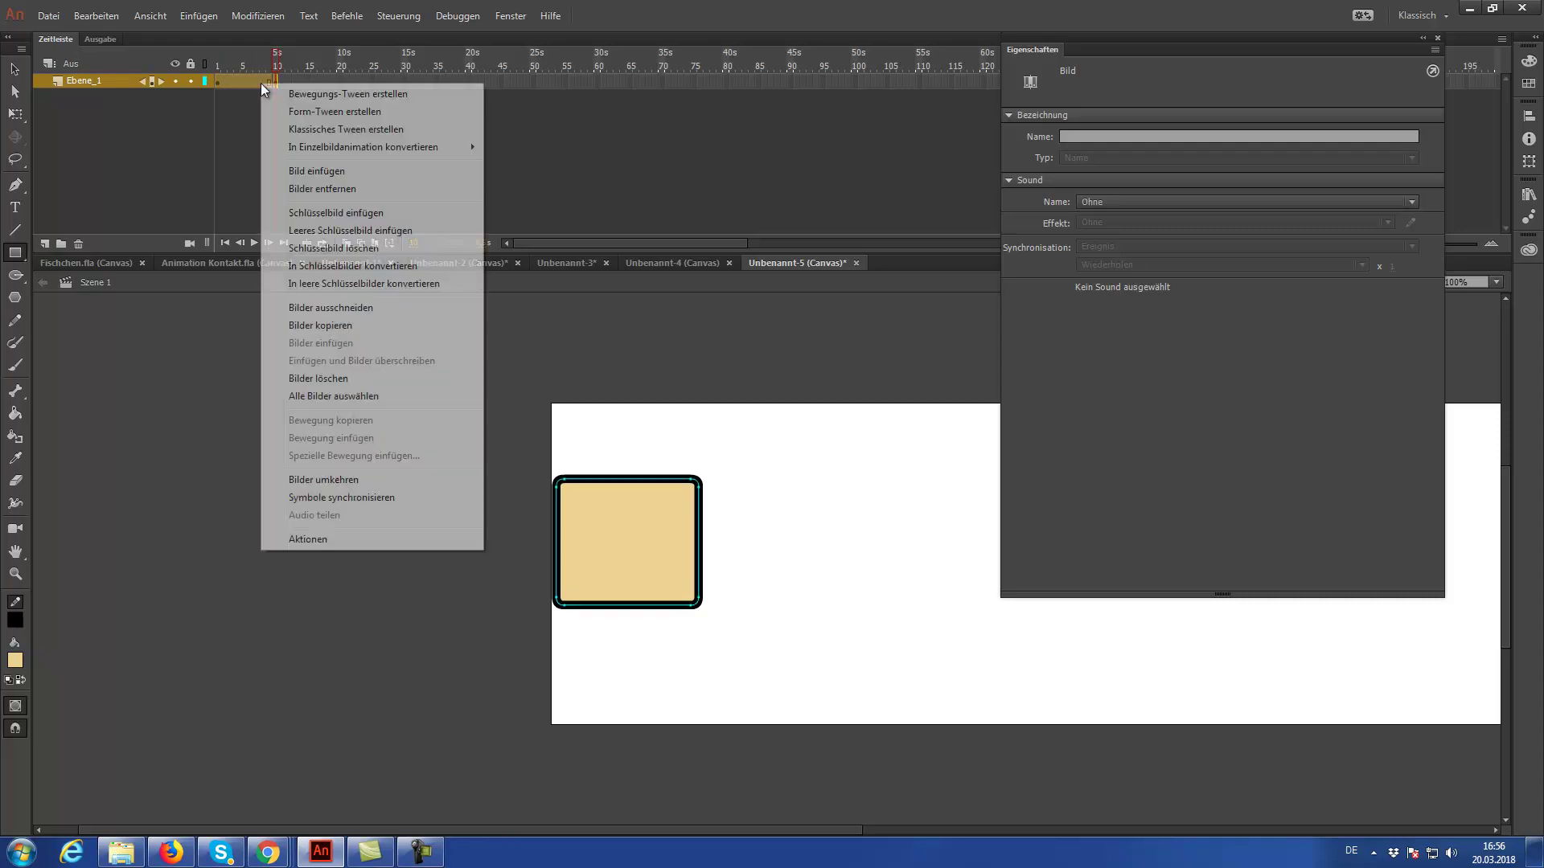
left_click(326, 127)
left_click(851, 462)
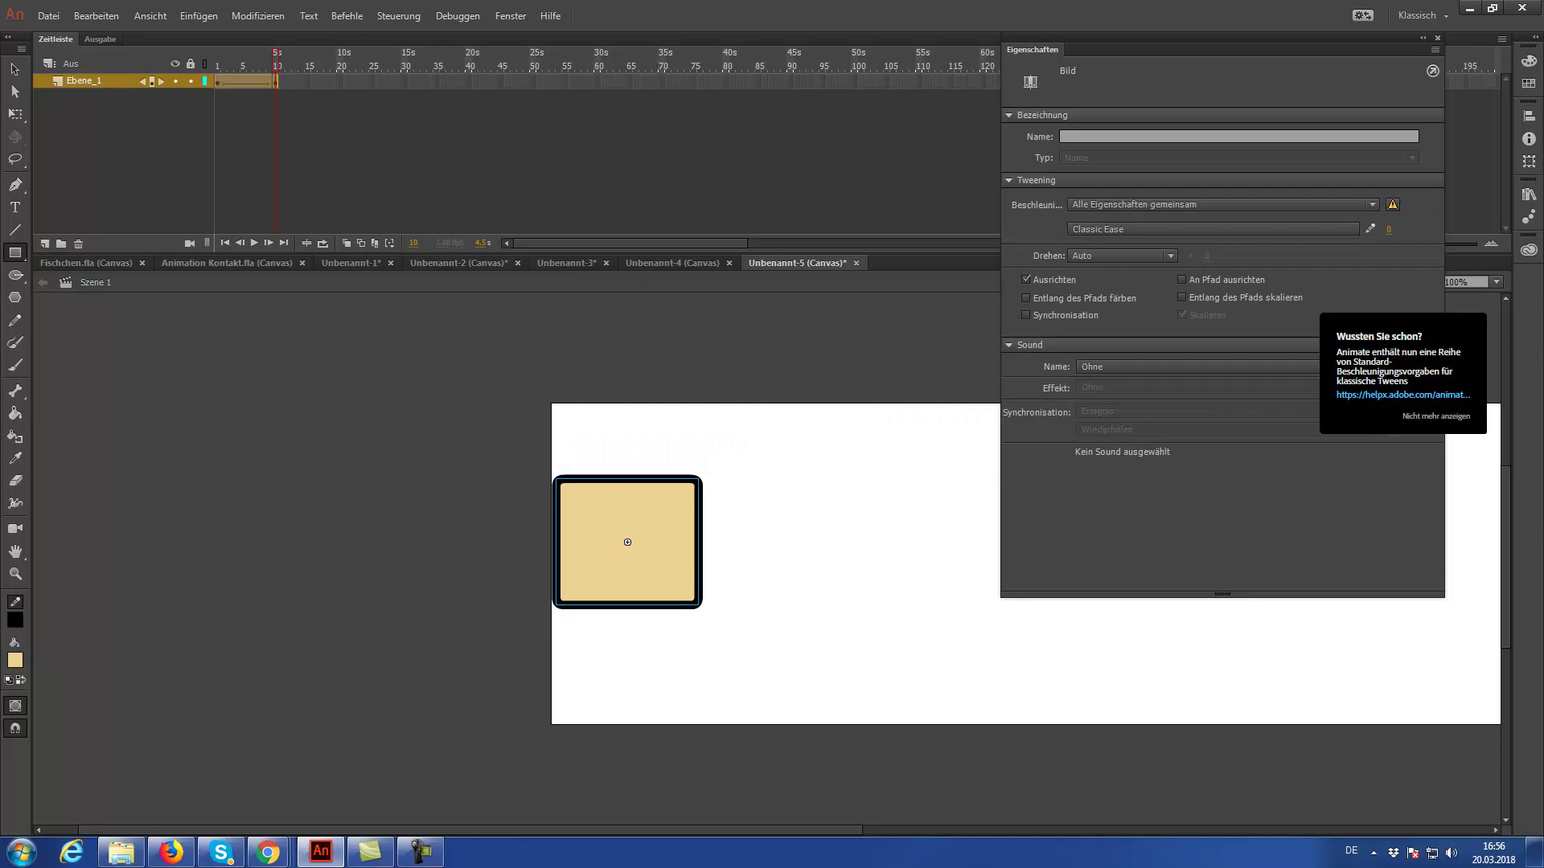
Shift the rectangle horizontally toward the middle of the stage at frame 10, and preview the motion by playing and scrubbing back.
left_click(15, 69)
left_click(275, 83)
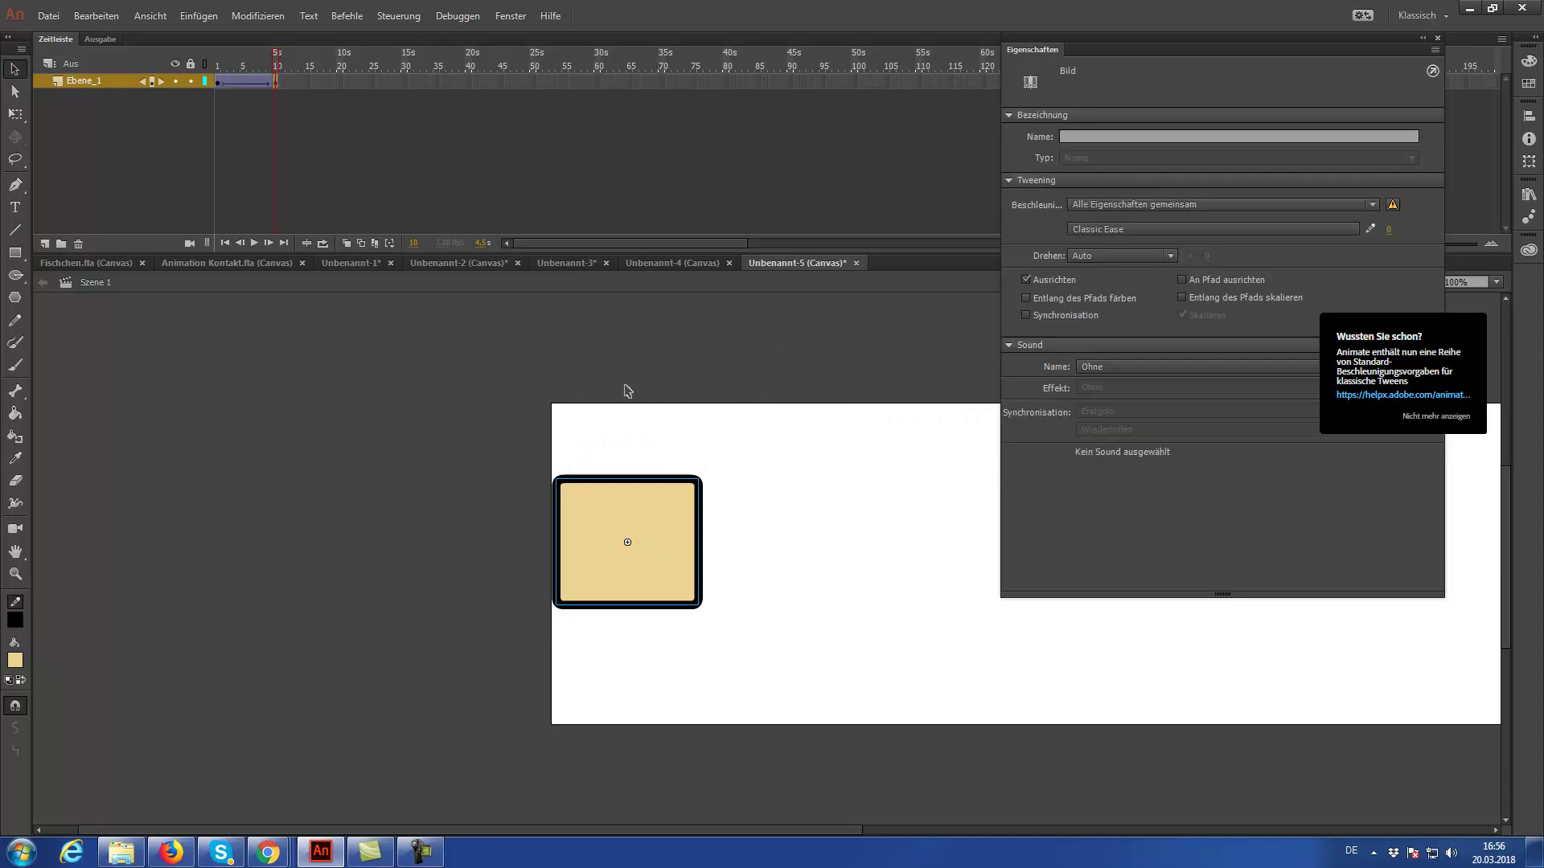
key("Return")
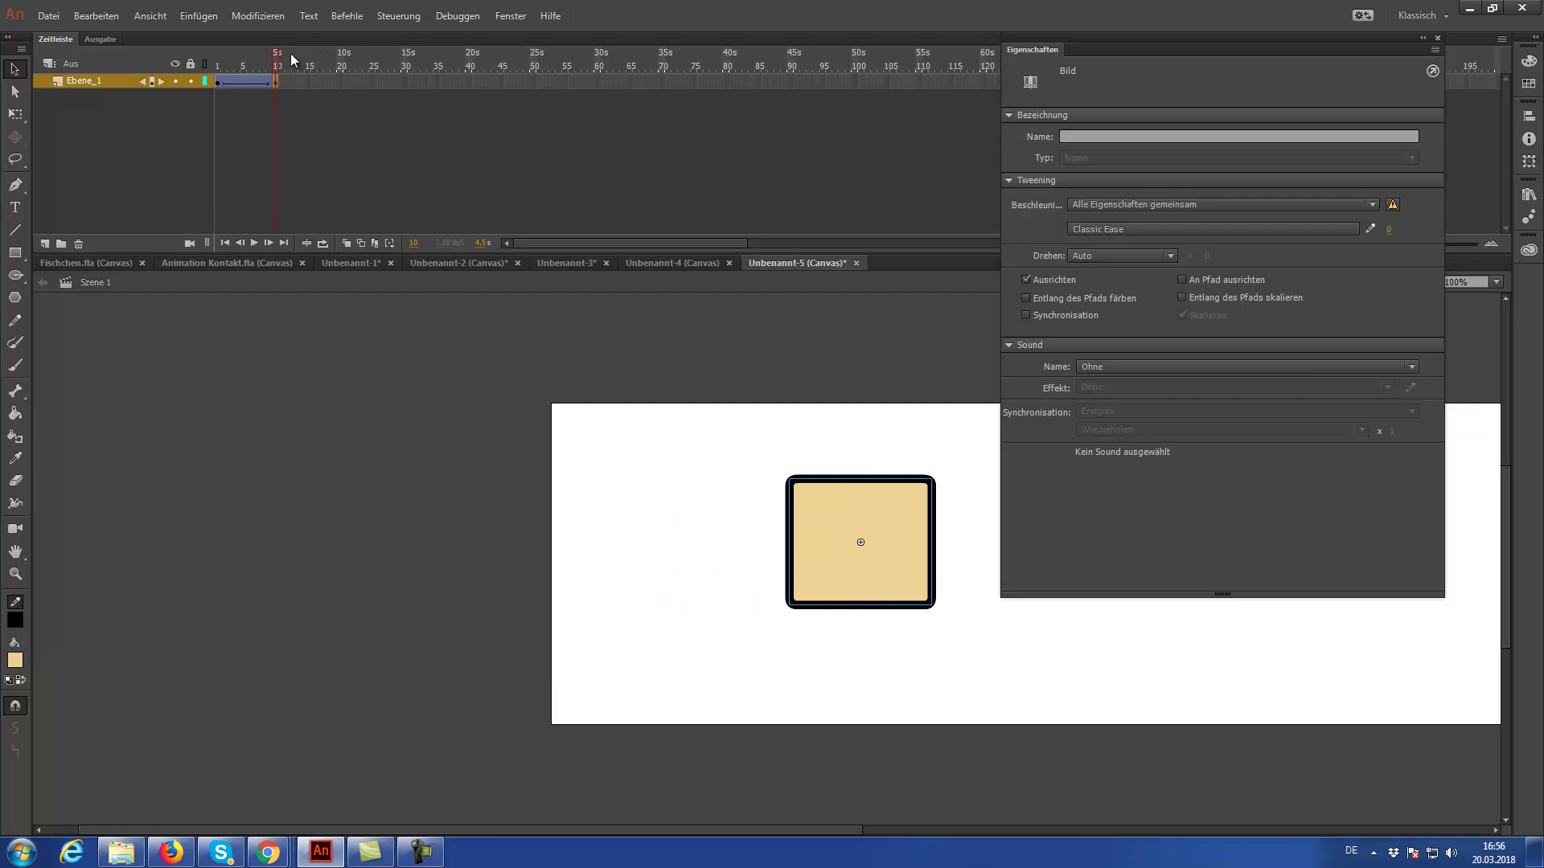
left_click_drag(277, 60, 225, 60)
Set the document's frame rate to 24 in the document settings and play the animation.
left_click(280, 17)
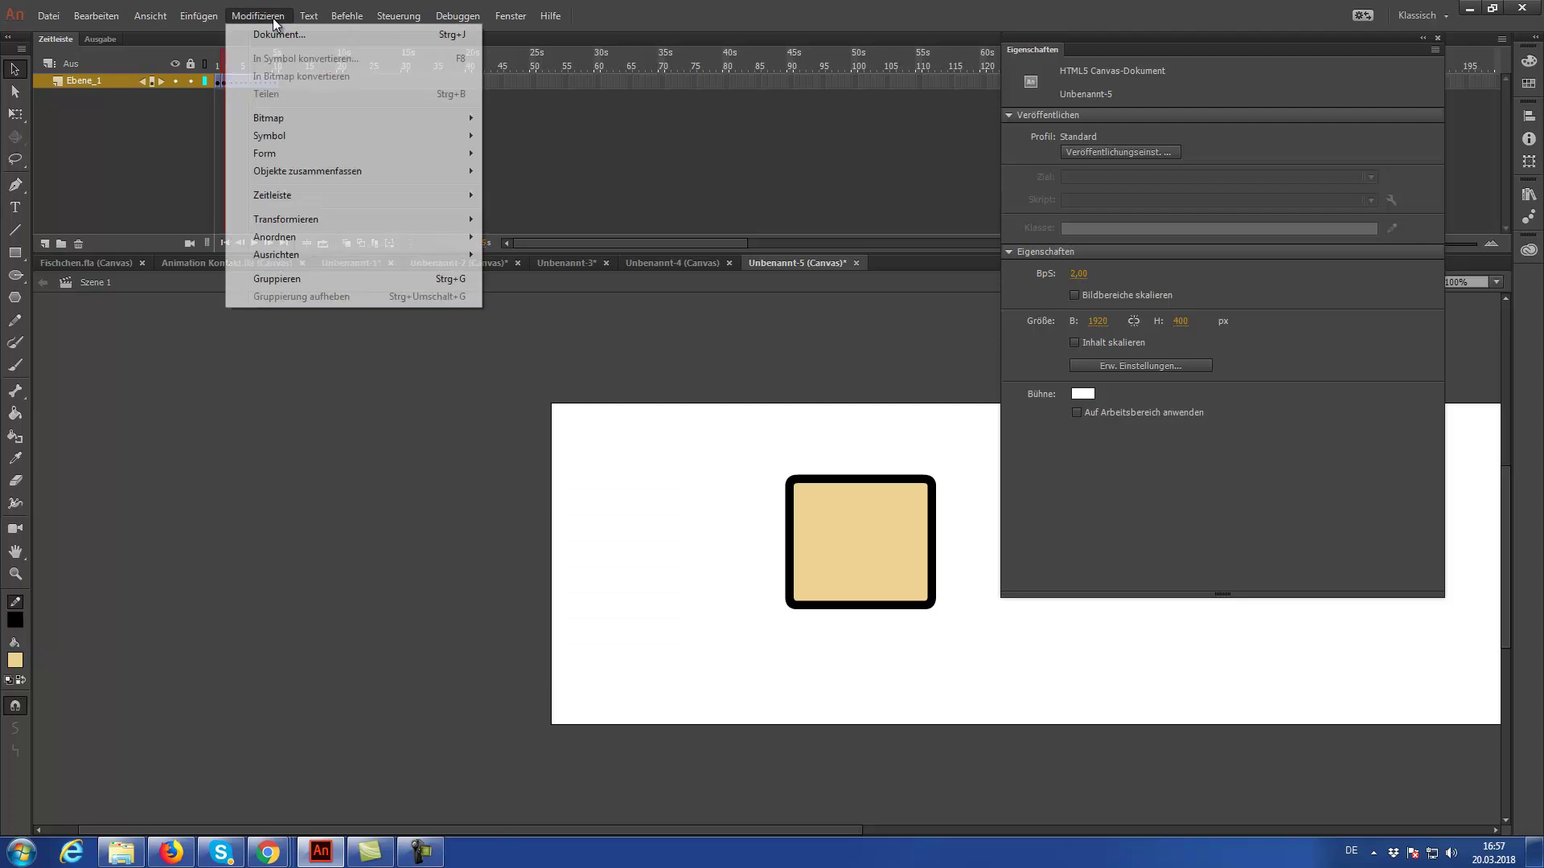
left_click(269, 33)
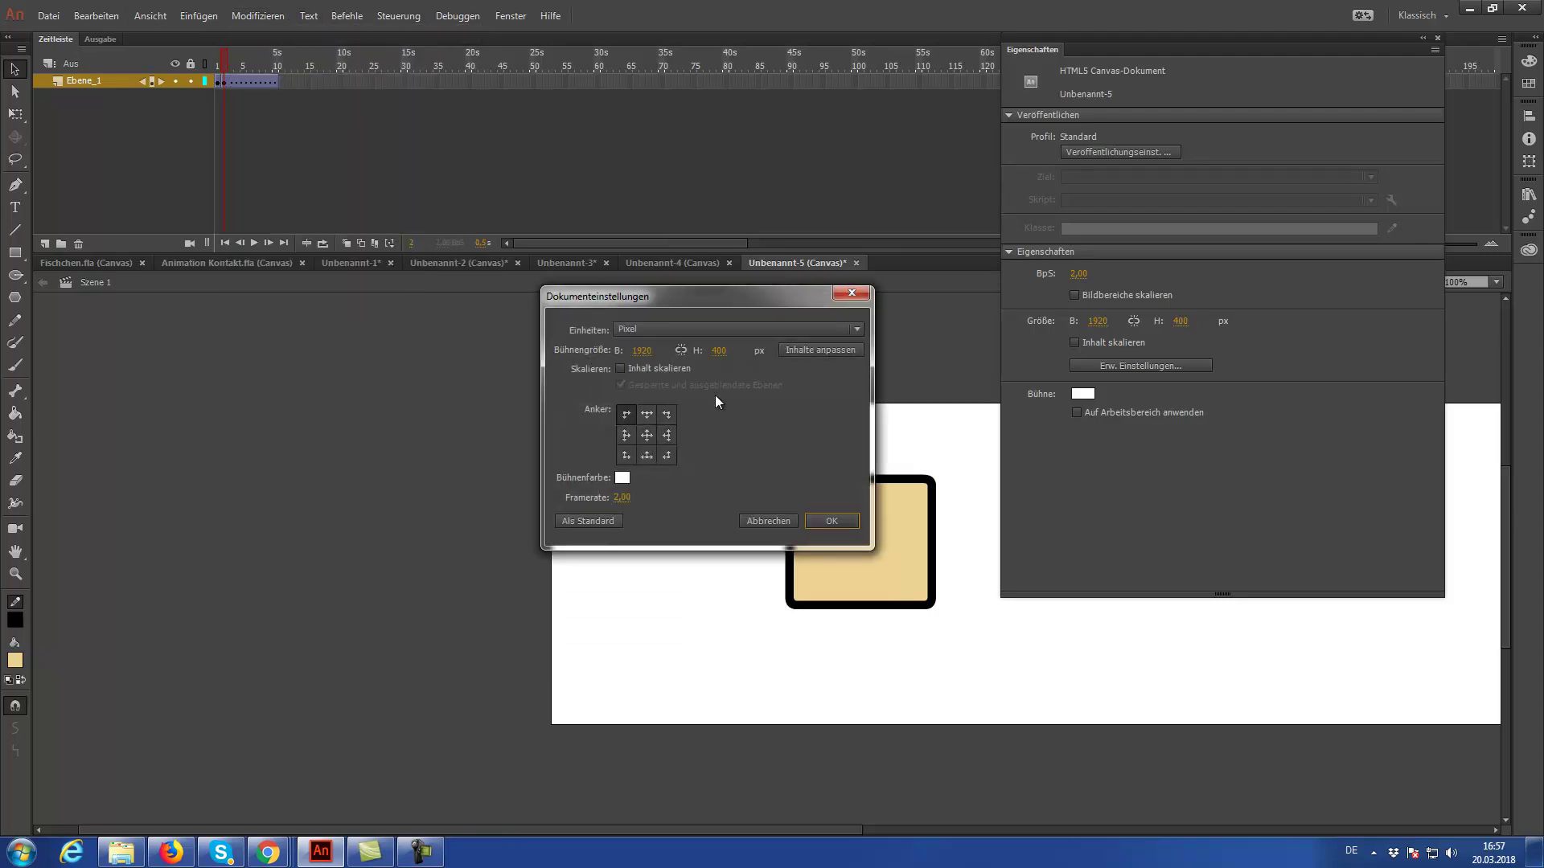
left_click(623, 498)
left_click_drag(628, 497, 549, 497)
type("24")
key("Return")
left_click(826, 518)
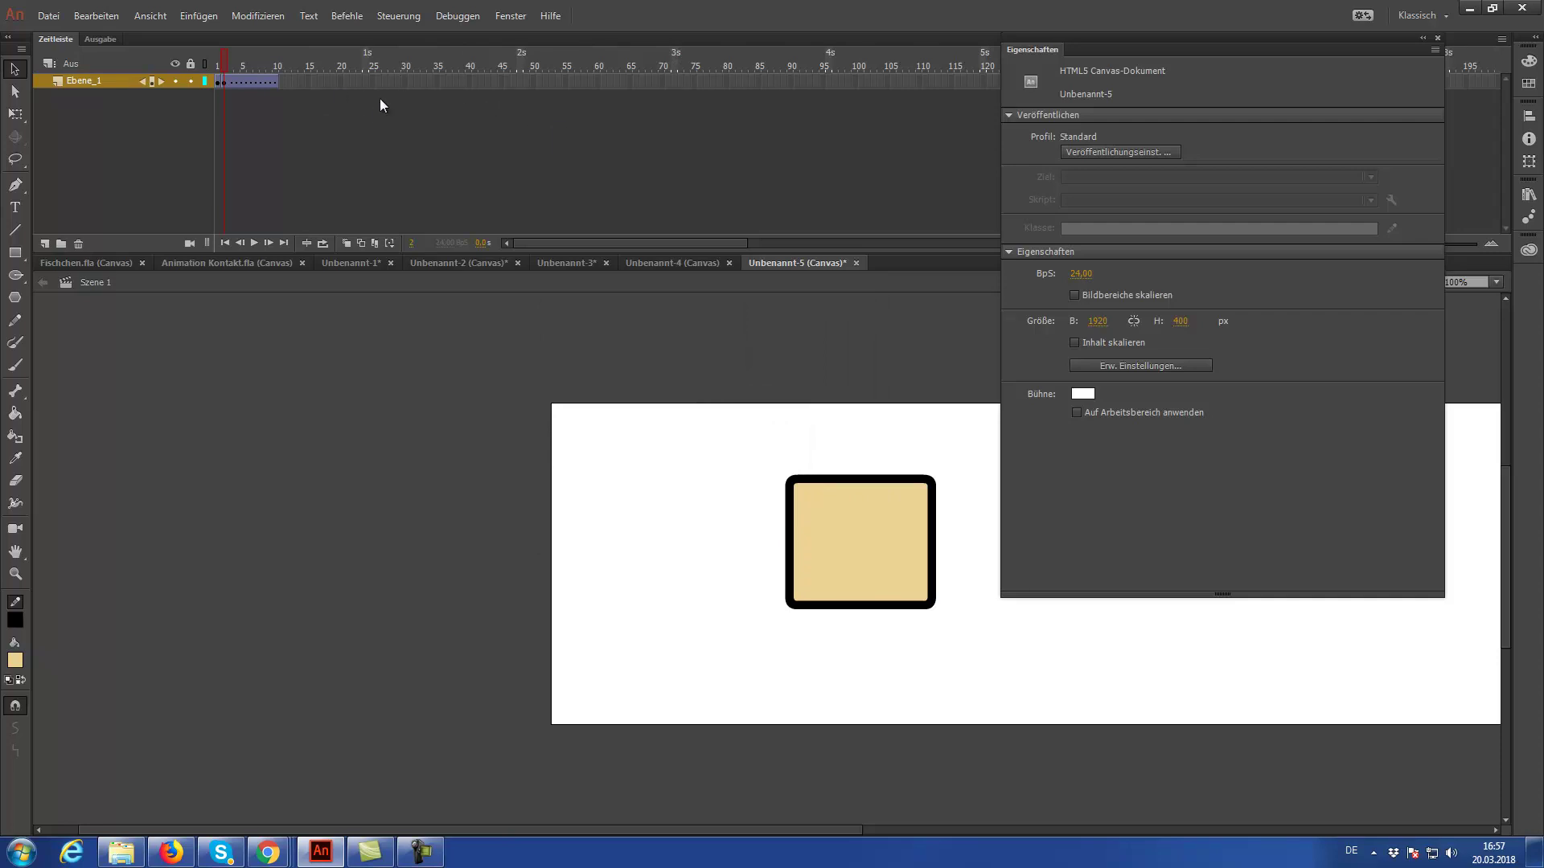
key("Return")
Try extending the animation with a keyframe at frame 25, and remove the tween frames following frame 2.
right_click(369, 81)
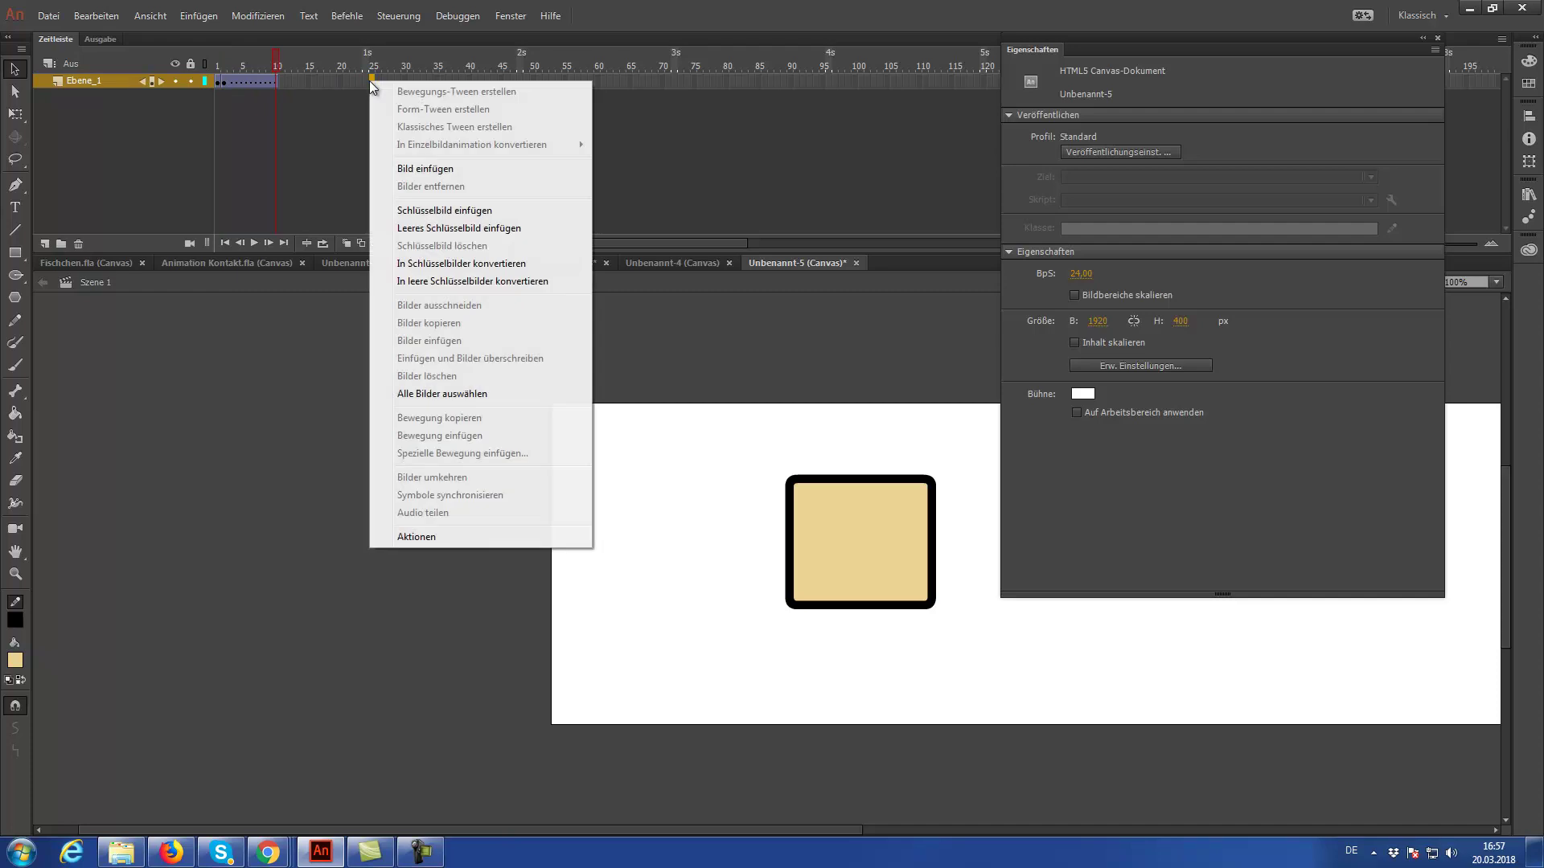
left_click(417, 209)
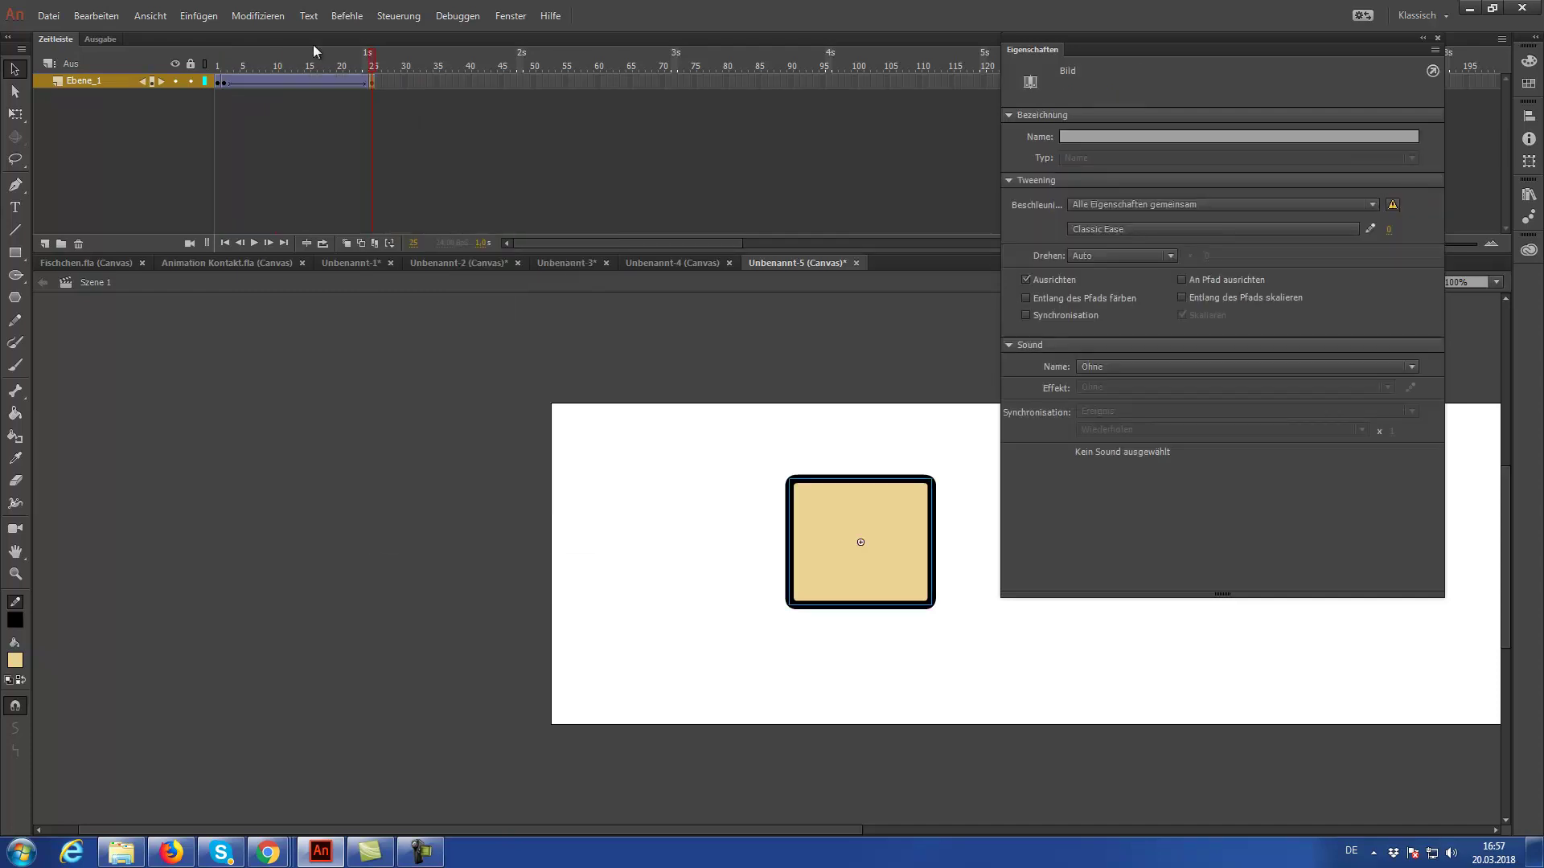
left_click(243, 82)
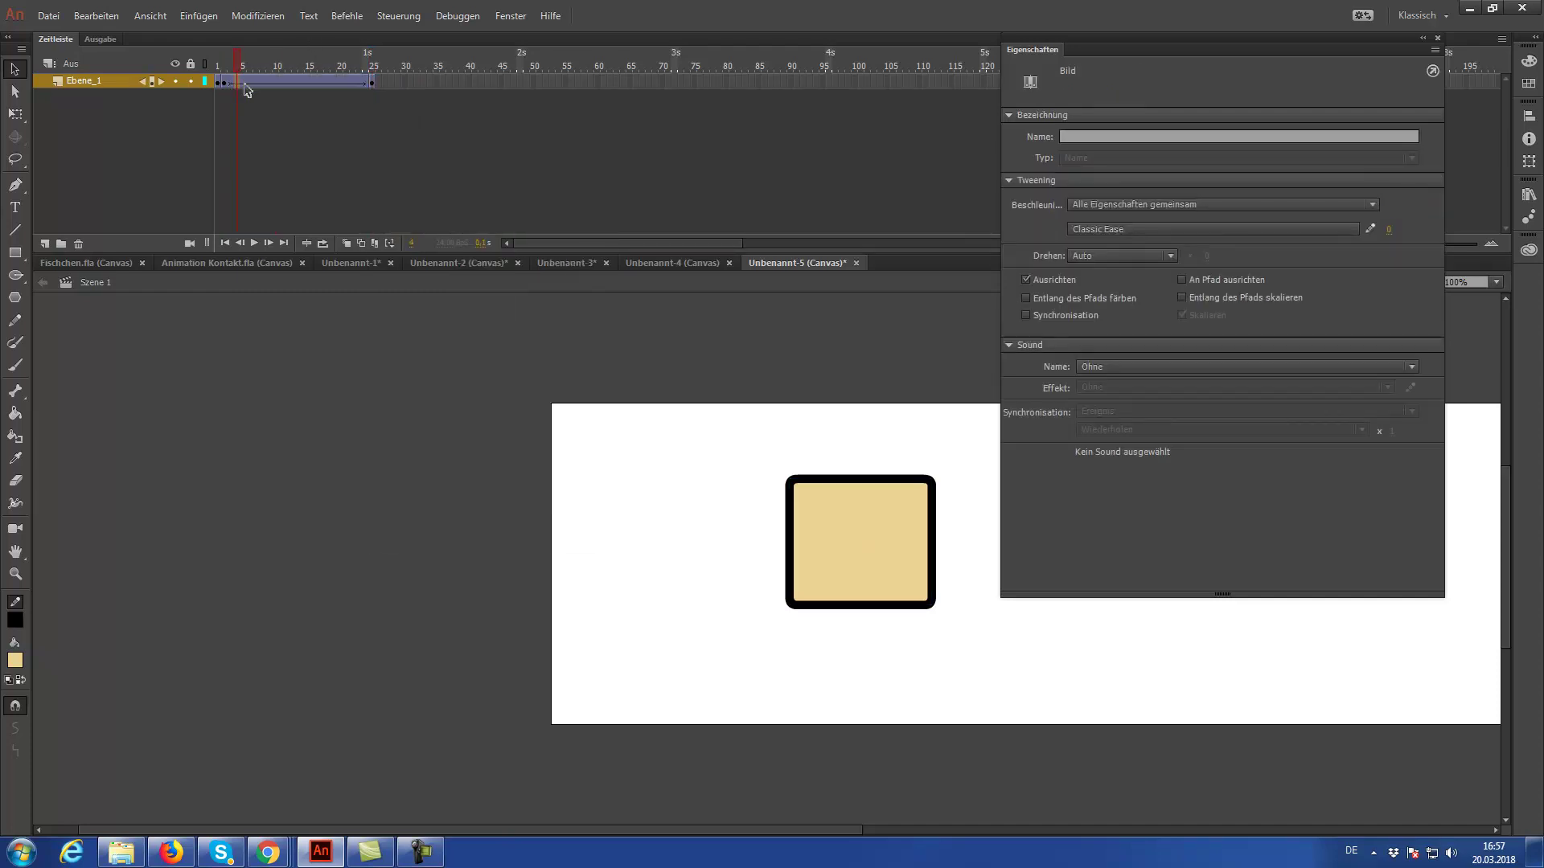
right_click(245, 88)
left_click(314, 193)
Move the tween's end keyframe from frame 2 to frame 24 and scrub through the animation from frame 1.
left_click(228, 83)
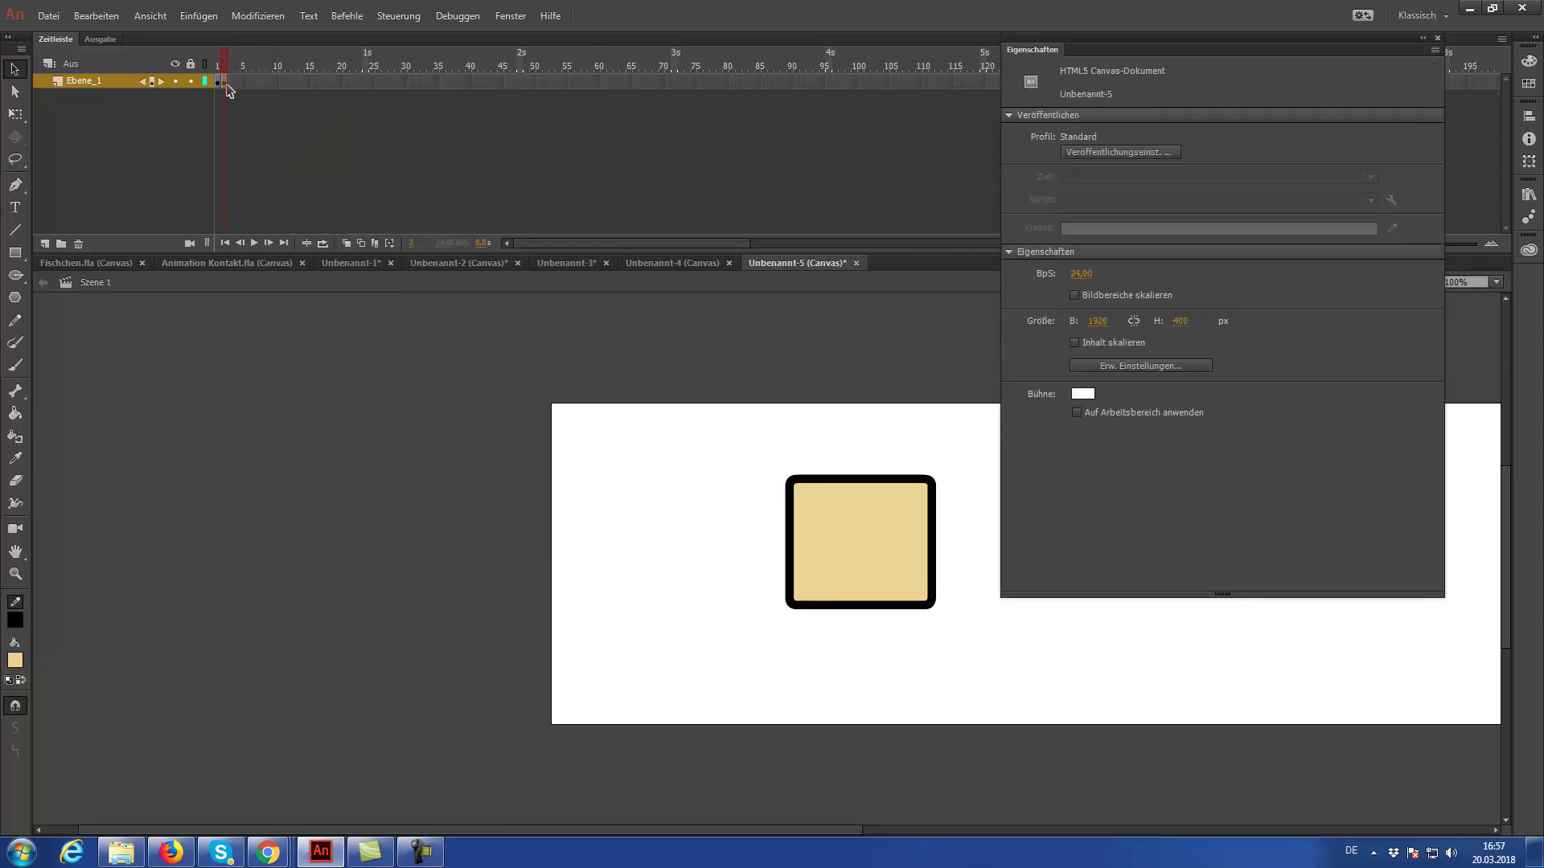
left_click(226, 84)
mouse_move(224, 83)
left_mouse_down()
mouse_move(369, 81)
mouse_move(370, 66)
mouse_move(219, 78)
left_mouse_up()
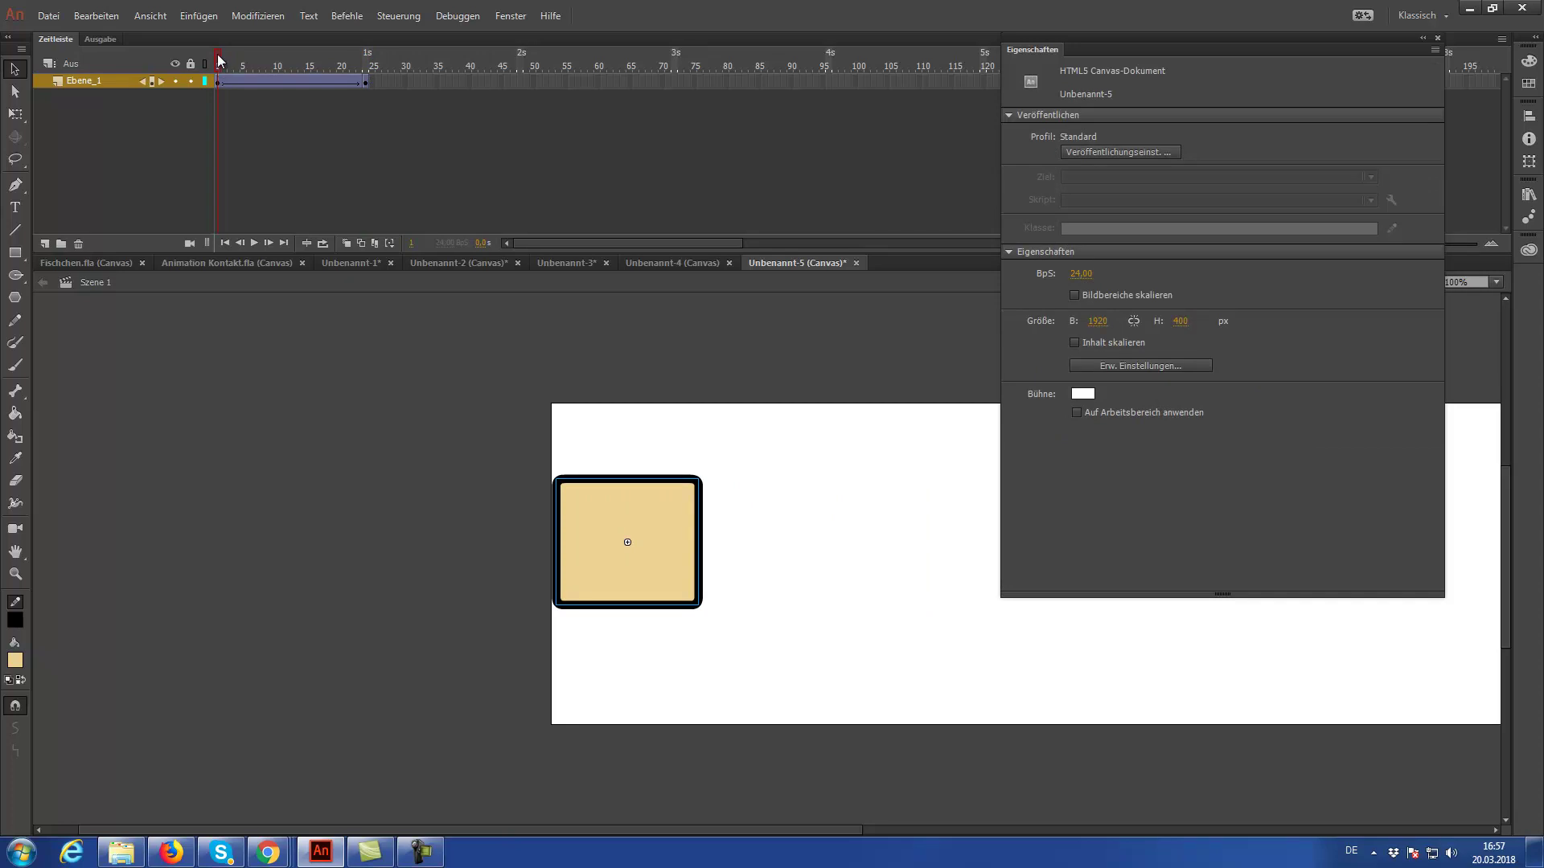
left_click_drag(221, 58, 372, 71)
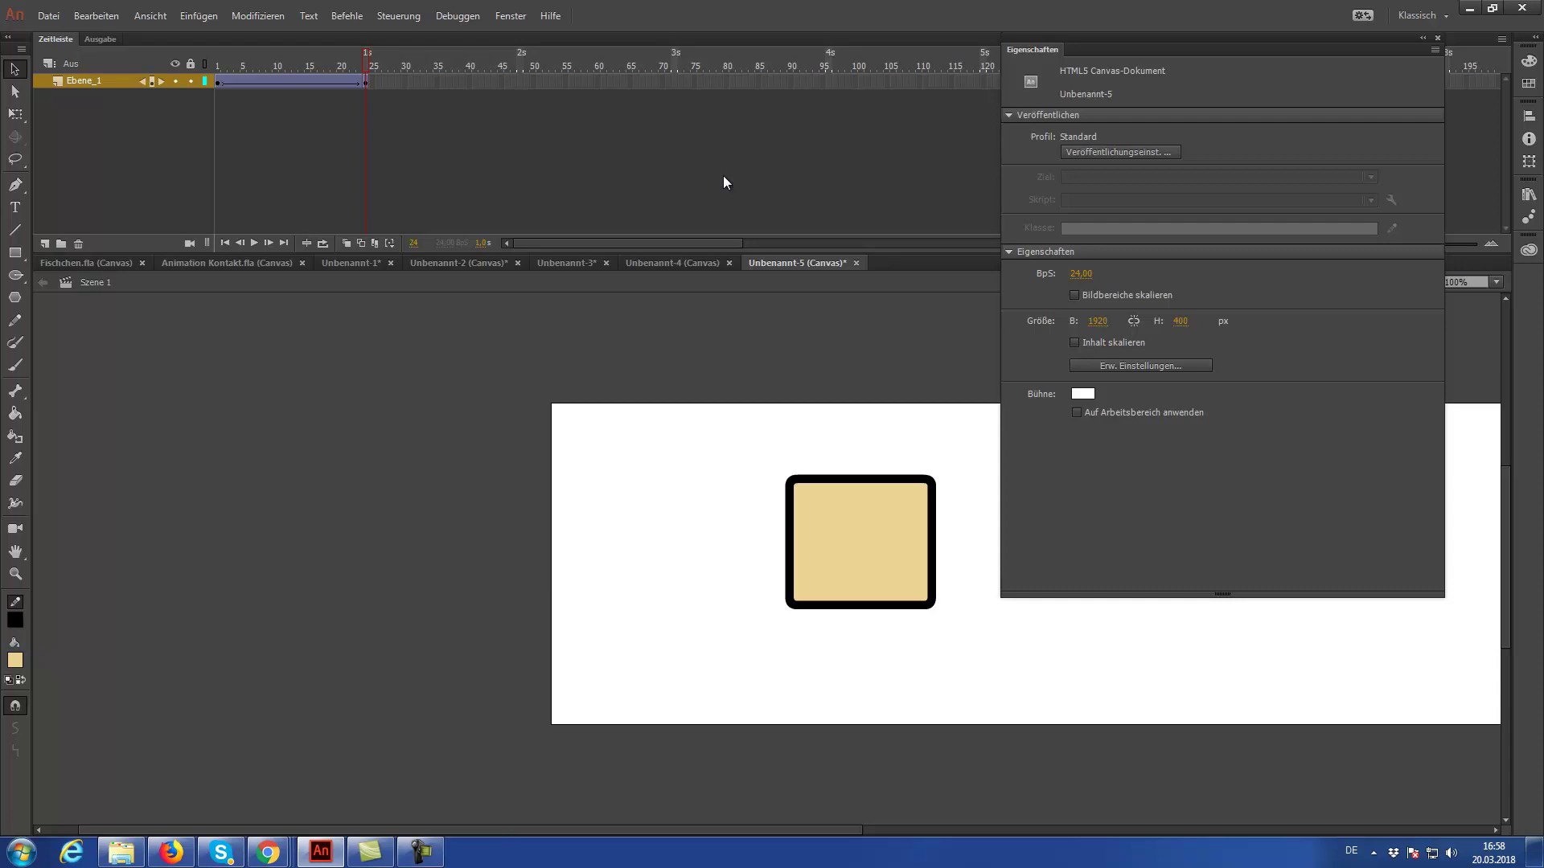
Move the floating Eigenschaften panel off the stage into the empty pasteboard area.
left_click_drag(1262, 39, 350, 307)
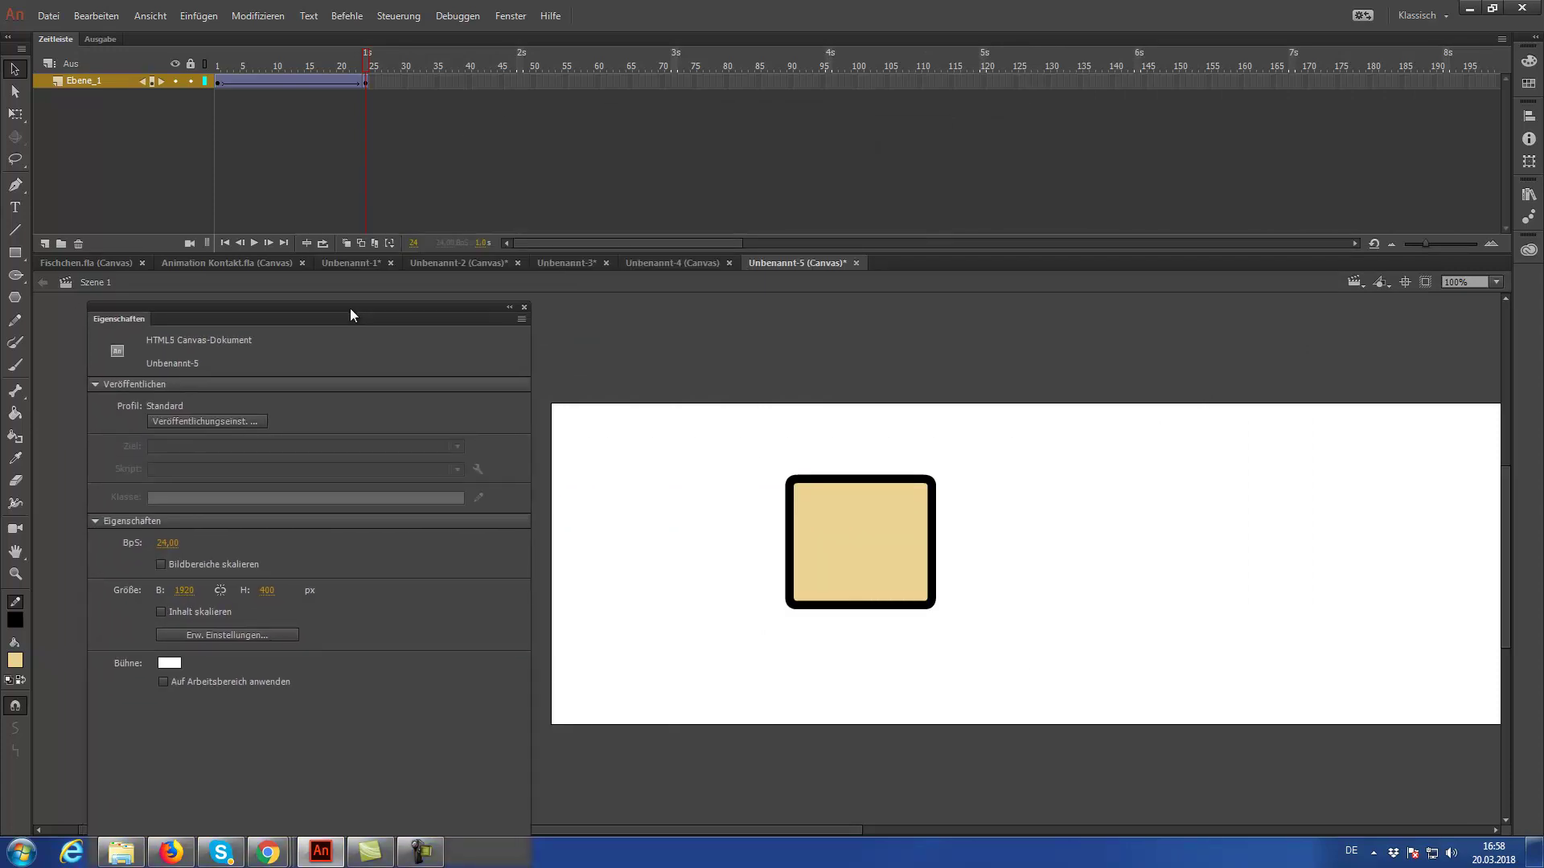